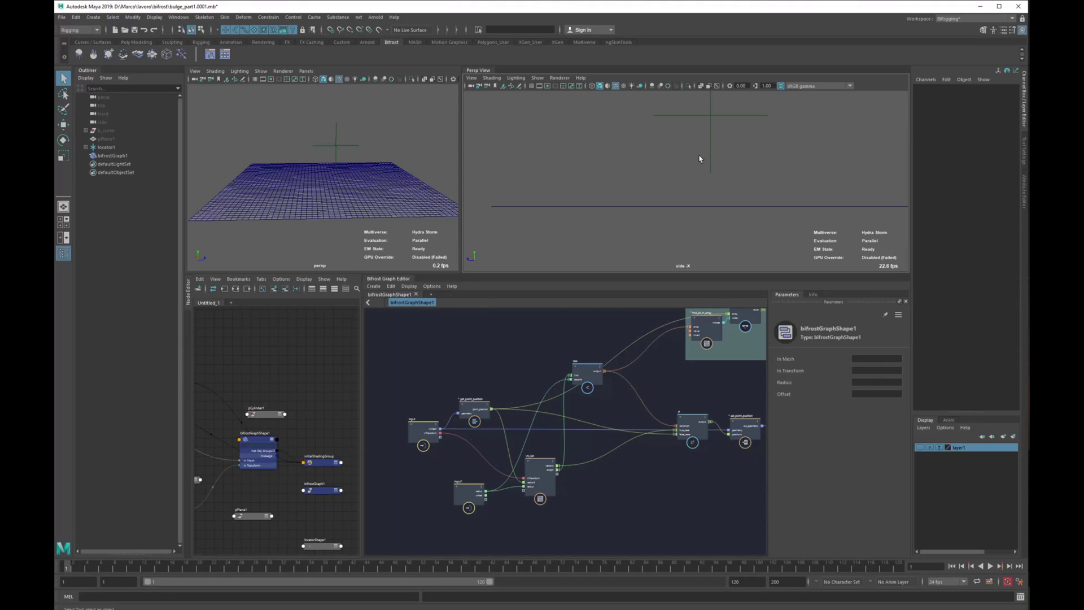
# Move locator1 down in the side view to about Y 3.17 and Z 0.84
pyautogui.moveTo(762, 152); pyautogui.dragTo(761, 151)
pyautogui.press('w')
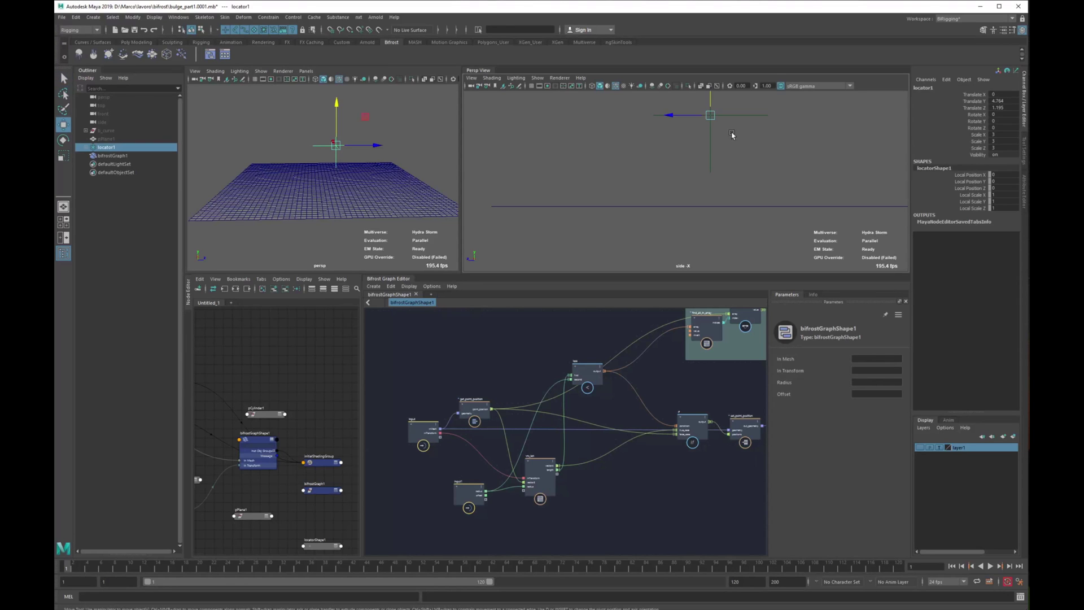
pyautogui.keyDown('alt'); pyautogui.moveTo(730, 126); pyautogui.dragTo(723, 155, button='middle'); pyautogui.keyUp('alt')
pyautogui.scroll(-1, 723, 155)
pyautogui.moveTo(723, 155)
pyautogui.keyDown('alt'); pyautogui.mouseDown()
pyautogui.moveTo(726, 179)
pyautogui.moveTo(726, 165)
pyautogui.mouseUp(); pyautogui.keyUp('alt')
pyautogui.scroll(-1, 711, 155)
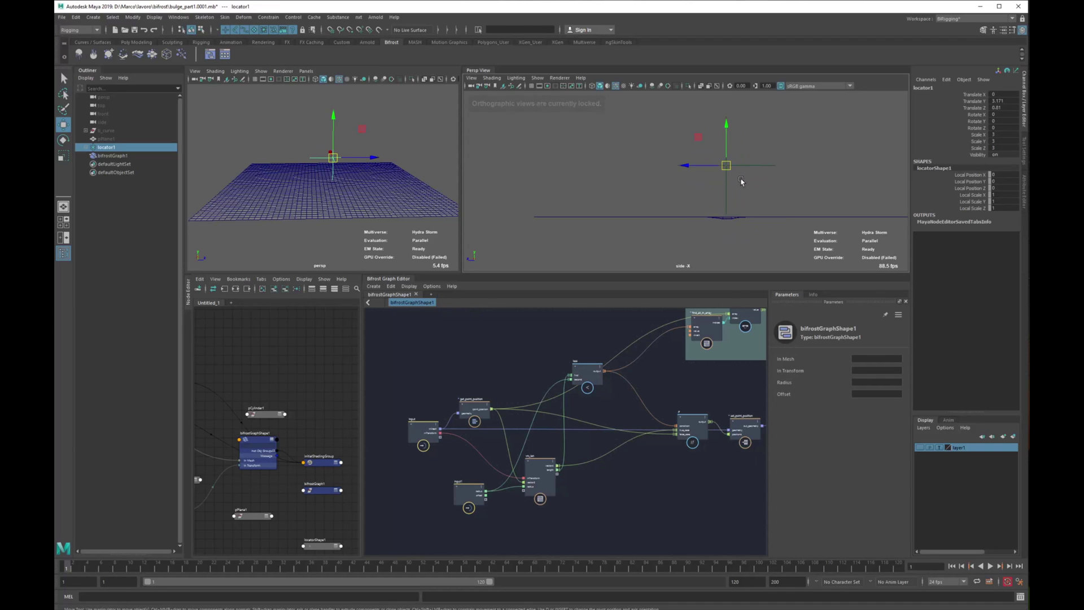
pyautogui.keyDown('alt'); pyautogui.moveTo(731, 174); pyautogui.dragTo(725, 166, button='middle'); pyautogui.keyUp('alt')
pyautogui.moveTo(720, 158); pyautogui.dragTo(720, 157)
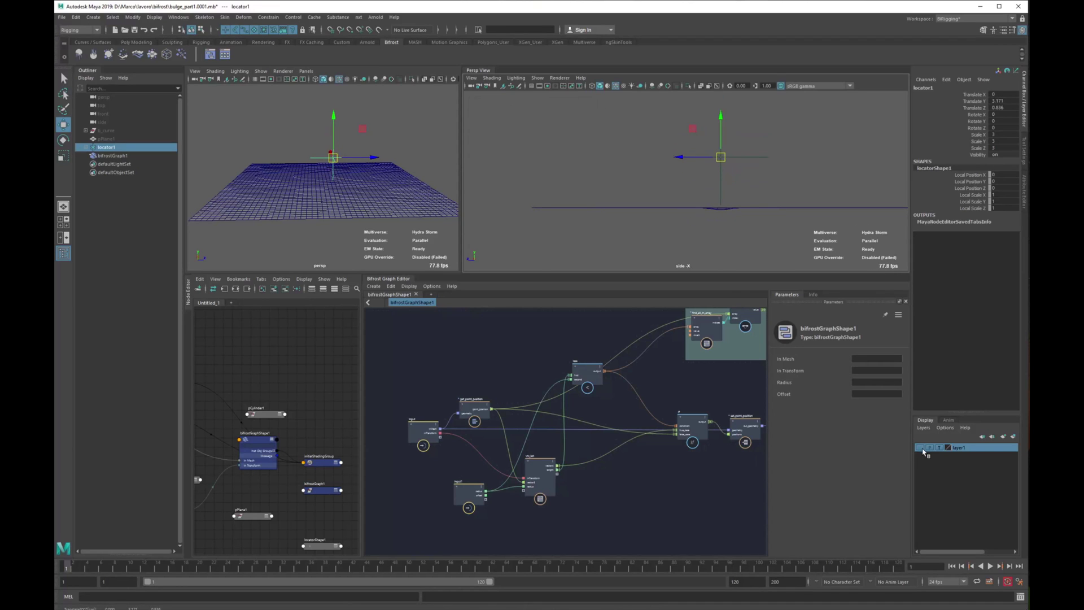
# Show layer1, lower the locator sphere into the plane to about Y 2.18, and scale it uniformly to about 4.3
pyautogui.click(922, 448)
pyautogui.moveTo(722, 160); pyautogui.dragTo(724, 177, button='middle')
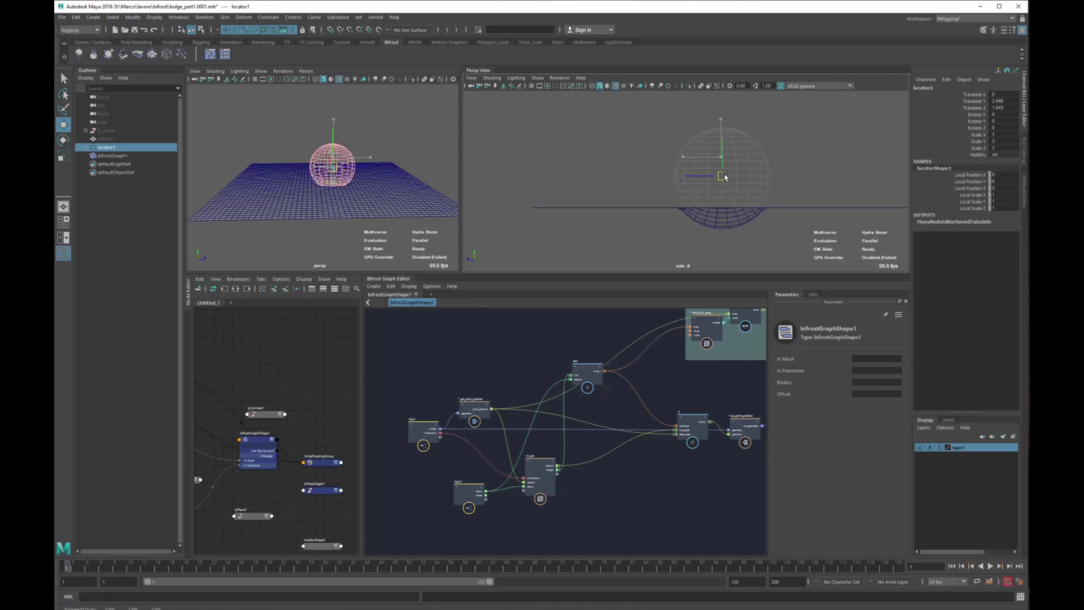
pyautogui.moveTo(725, 177); pyautogui.dragTo(748, 174)
pyautogui.press('r')
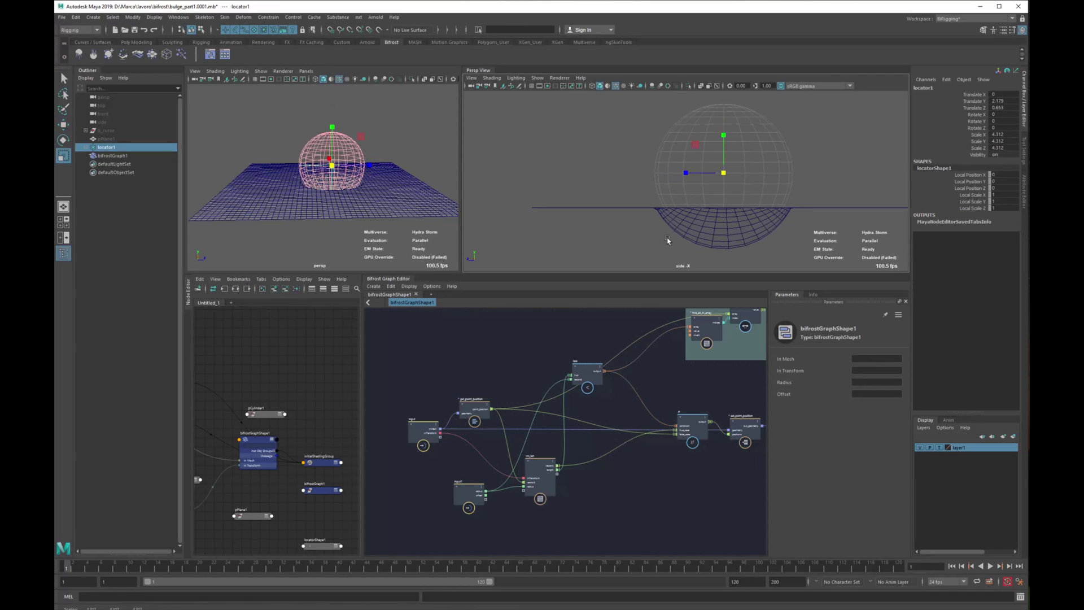
# Try a different Radius value on bifrostGraphShape1, and undo the change
pyautogui.click(425, 431)
pyautogui.keyDown('alt'); pyautogui.moveTo(695, 373); pyautogui.dragTo(626, 353, button='middle'); pyautogui.keyUp('alt')
pyautogui.scroll(1, 626, 353)
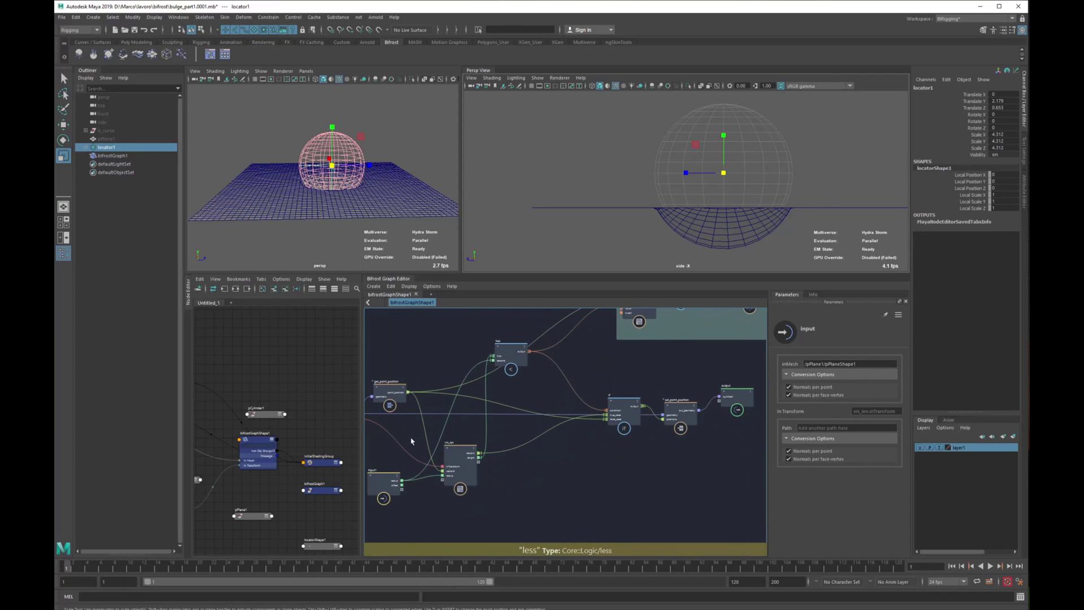
pyautogui.click(258, 452)
pyautogui.click(974, 95)
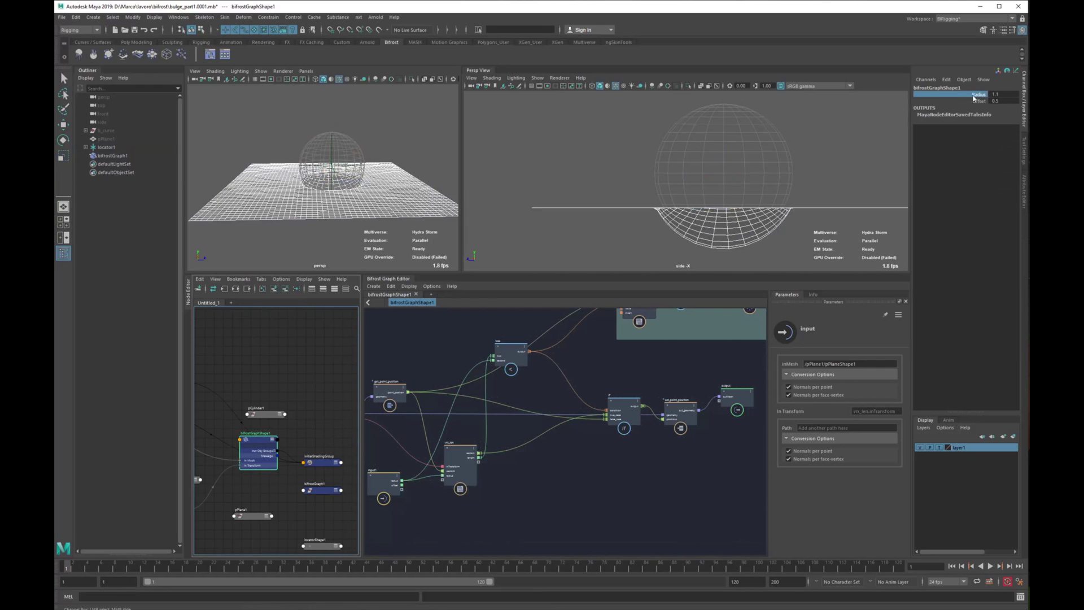
pyautogui.moveTo(651, 156); pyautogui.dragTo(683, 184, button='middle')
pyautogui.hotkey('ctrl', 'z')
# Connect the point_scope node's diagnostic_geo output to the output1 node to display the affected points
pyautogui.keyDown('alt'); pyautogui.moveTo(693, 358); pyautogui.dragTo(518, 430, button='middle'); pyautogui.keyUp('alt')
pyautogui.scroll(2, 623, 435)
pyautogui.click(611, 390)
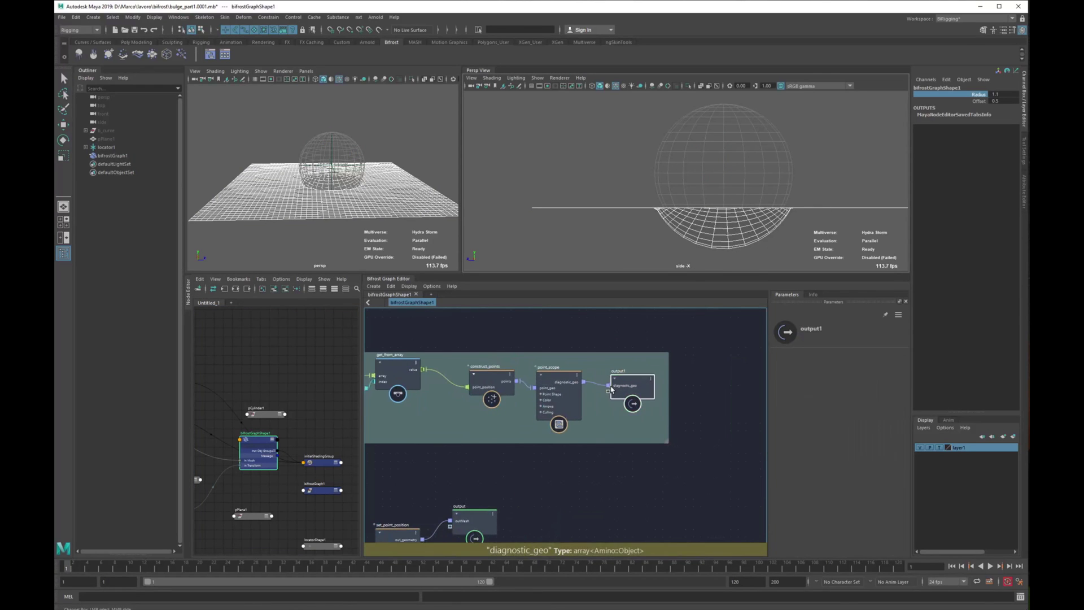
pyautogui.scroll(-2, 752, 356)
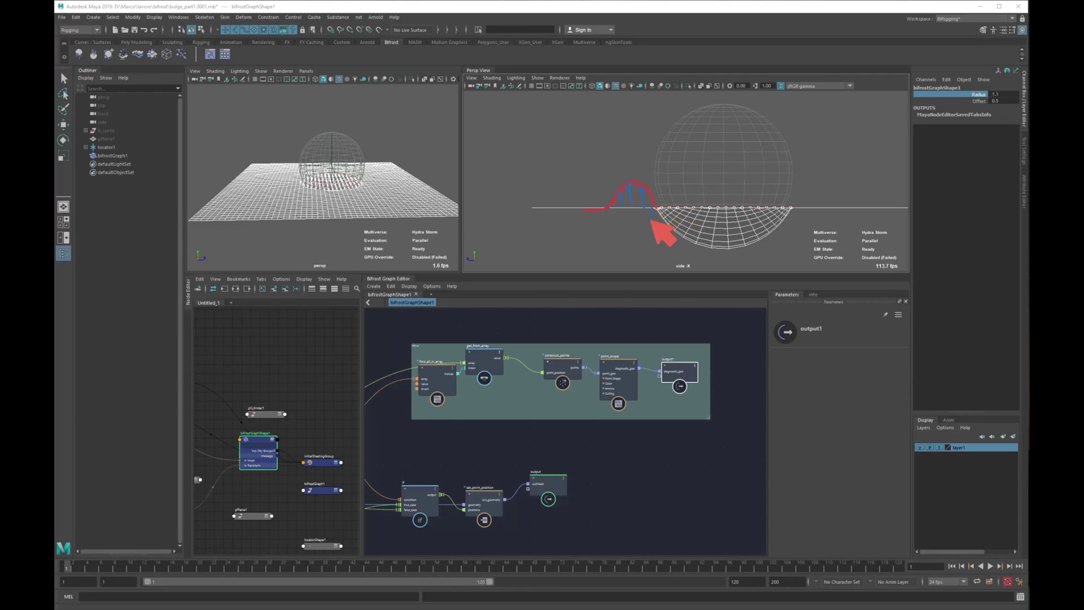
pyautogui.moveTo(651, 220); pyautogui.dragTo(571, 213)
pyautogui.moveTo(723, 199); pyautogui.dragTo(726, 240)
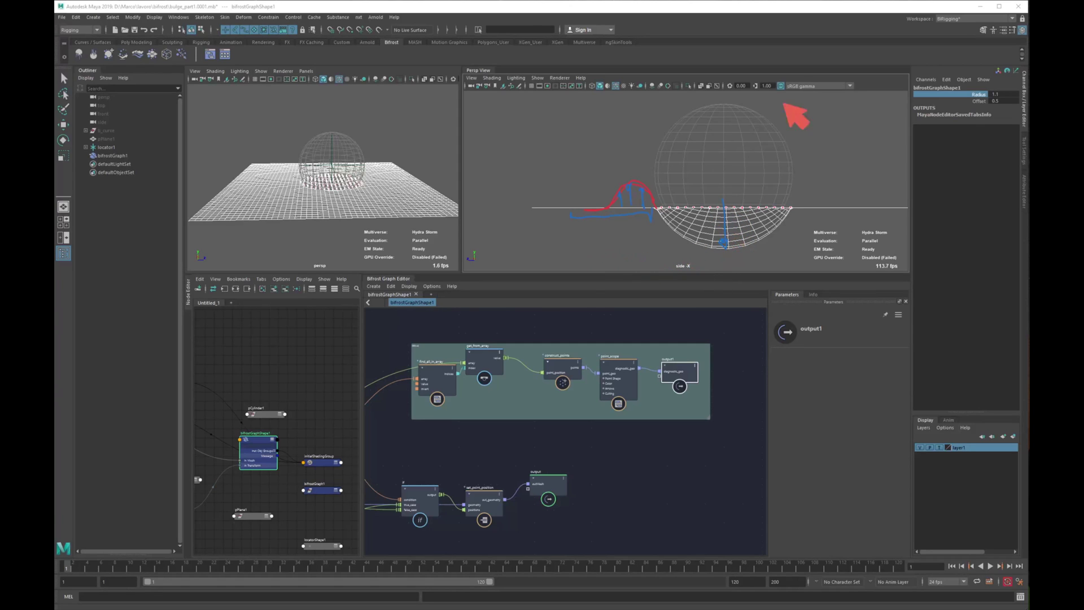
pyautogui.moveTo(716, 173); pyautogui.dragTo(727, 172)
pyautogui.moveTo(723, 168); pyautogui.dragTo(723, 178)
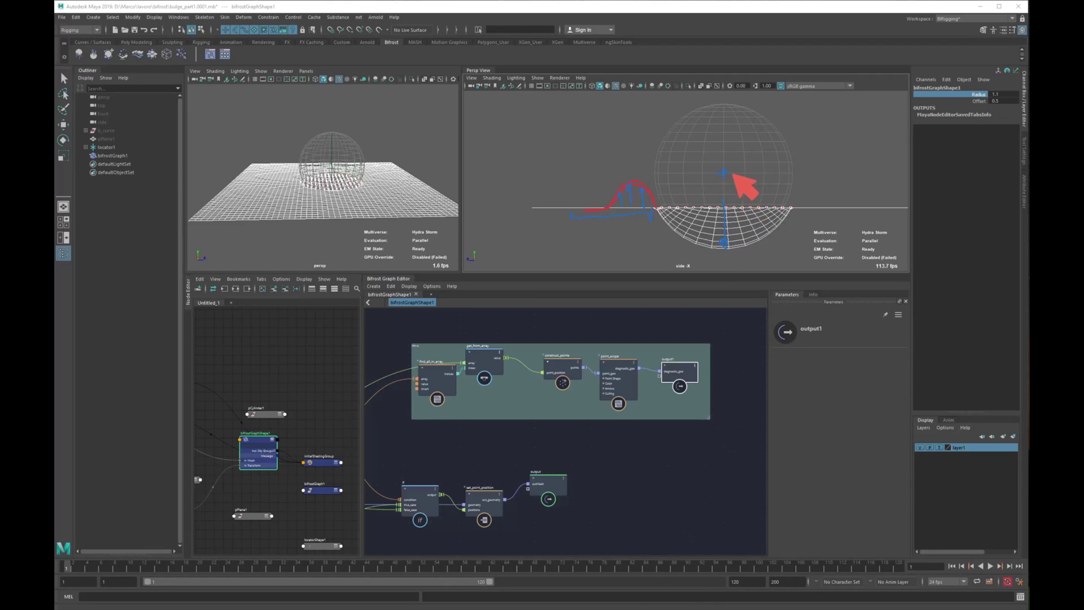
pyautogui.moveTo(737, 177); pyautogui.dragTo(731, 201)
pyautogui.moveTo(724, 190); pyautogui.dragTo(727, 248)
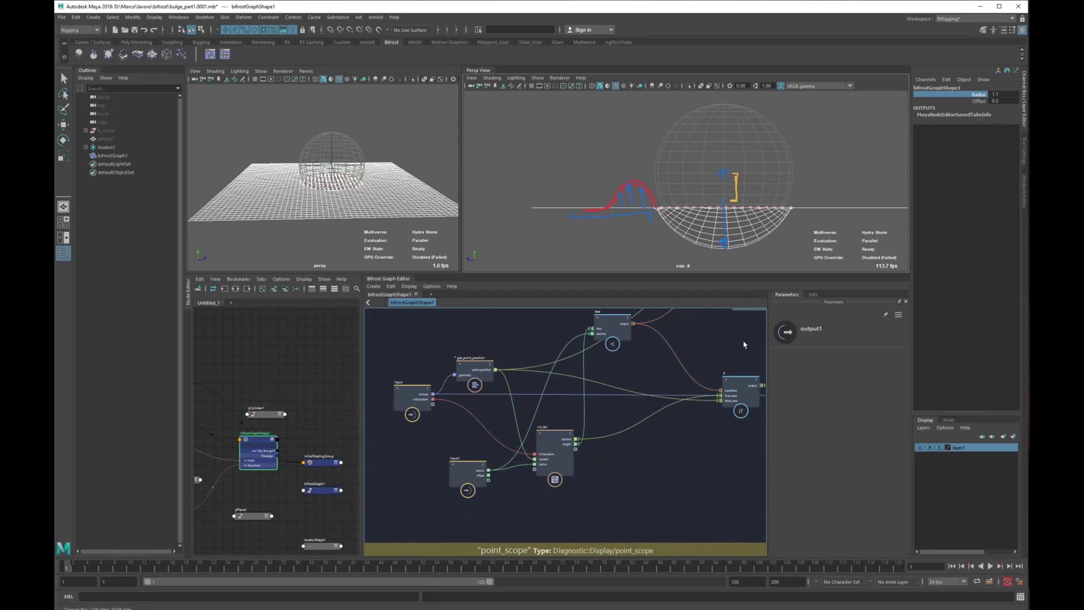
# Add a change_range node to the Bifrost graph and place it below and beyond the vtx_len node
pyautogui.keyDown('alt'); pyautogui.moveTo(592, 419); pyautogui.dragTo(612, 346, button='middle'); pyautogui.keyUp('alt')
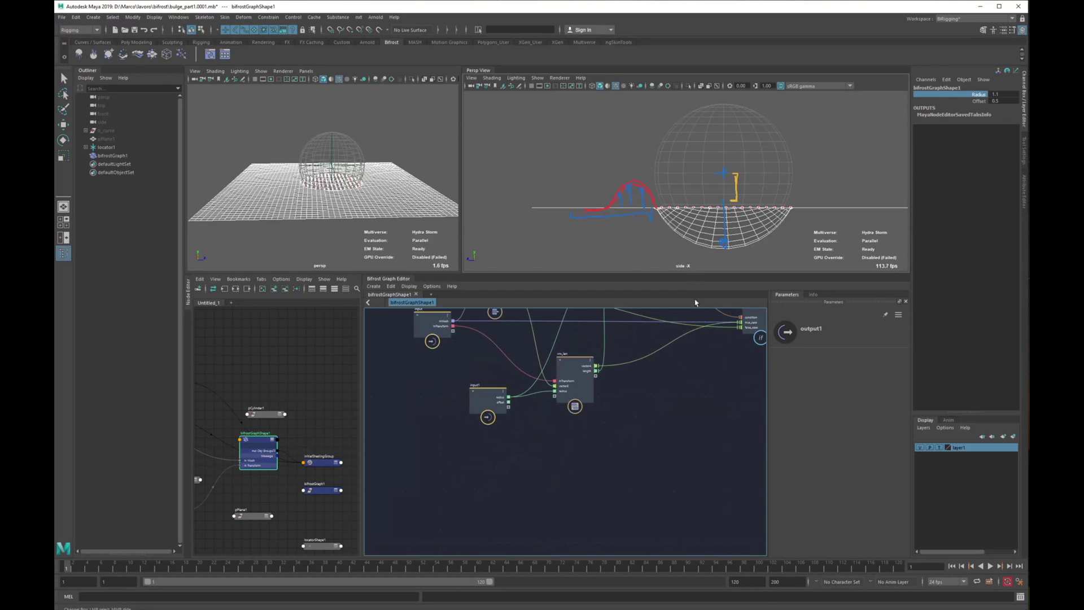
pyautogui.scroll(3, 653, 438)
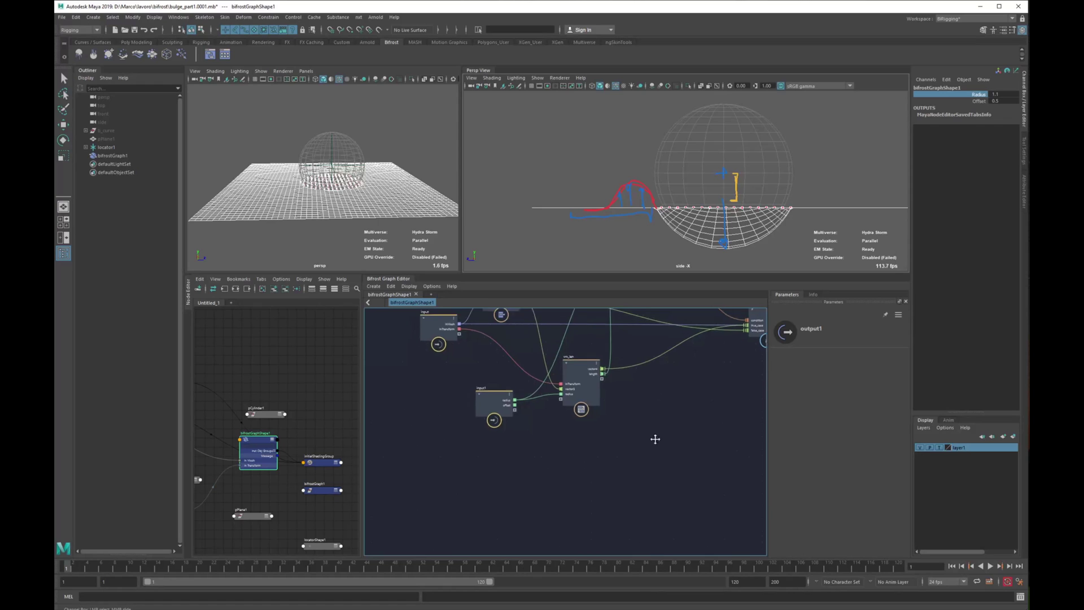
pyautogui.scroll(-1, 643, 438)
pyautogui.click(627, 441)
pyautogui.keyDown('alt'); pyautogui.moveTo(627, 441); pyautogui.dragTo(621, 456, button='middle'); pyautogui.keyUp('alt')
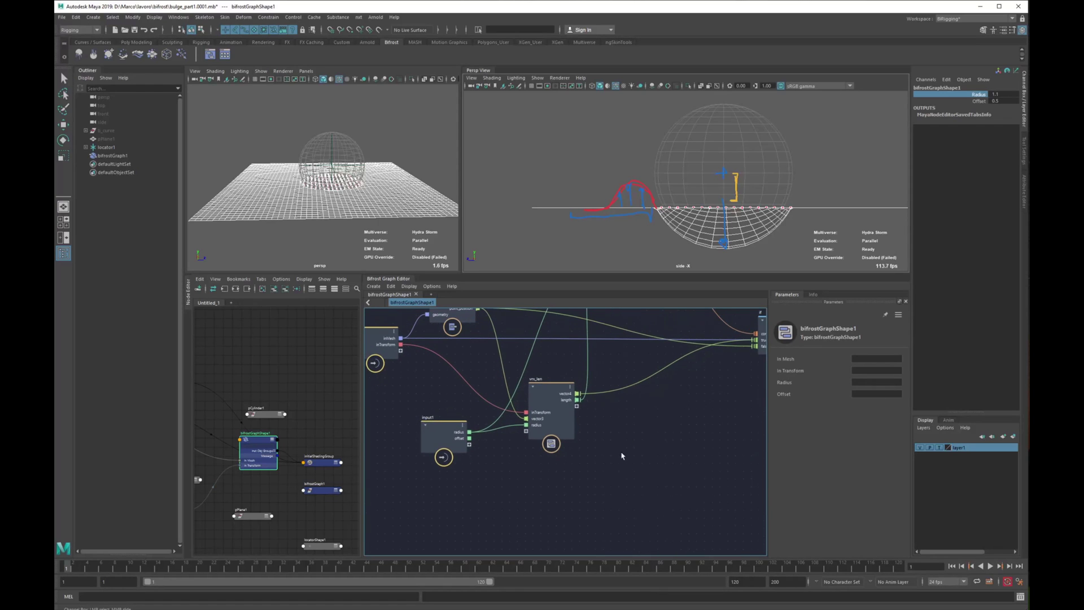
pyautogui.press('Tab')
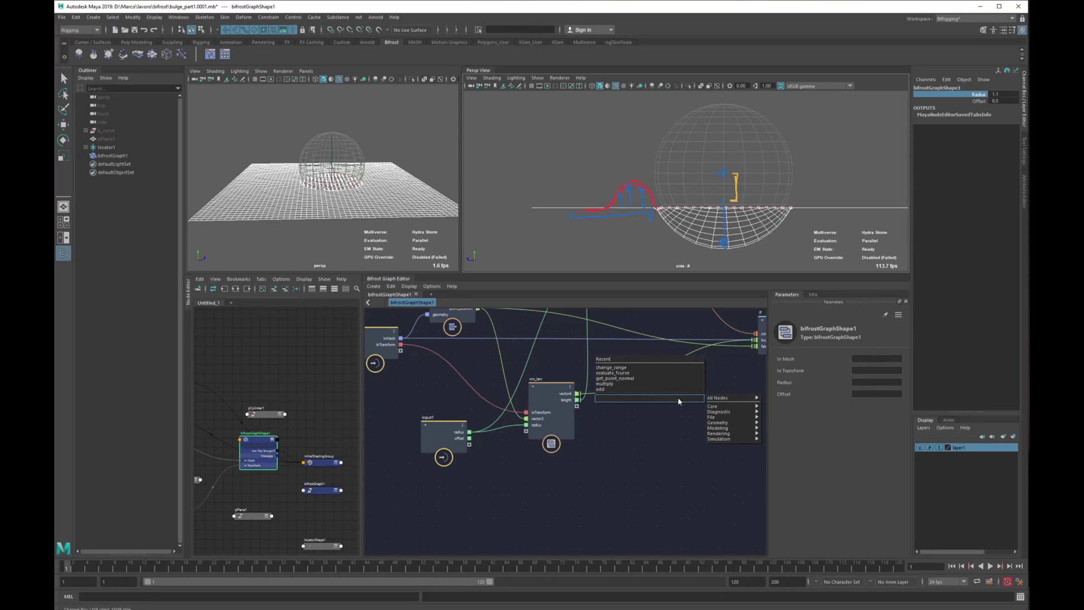
pyautogui.write('change_range')
pyautogui.press('Return')
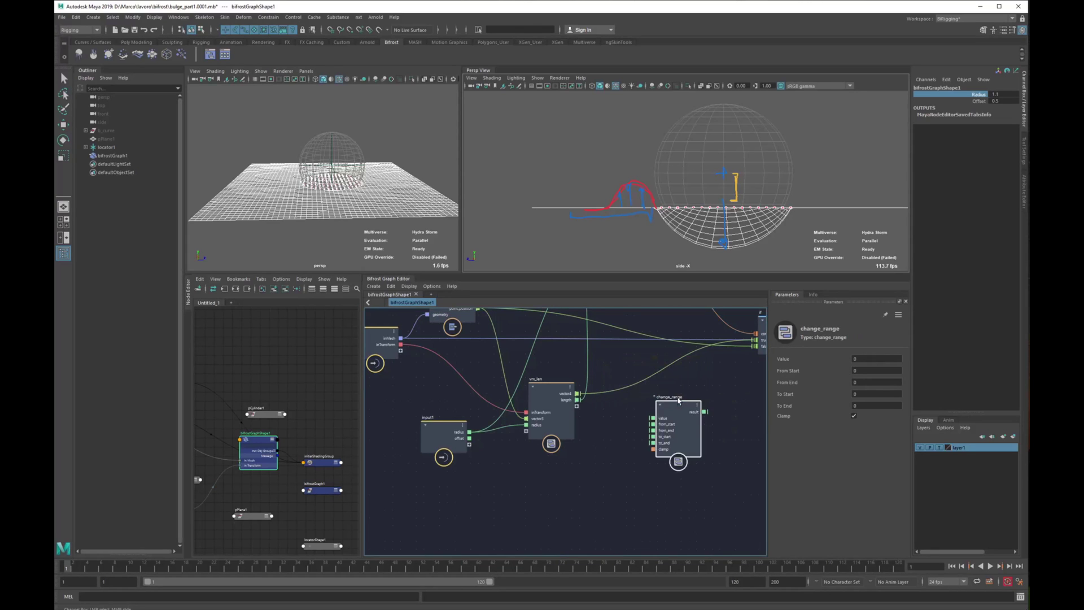
pyautogui.keyDown('alt'); pyautogui.moveTo(652, 452); pyautogui.dragTo(641, 440, button='middle'); pyautogui.keyUp('alt')
pyautogui.scroll(-2, 641, 441)
pyautogui.moveTo(678, 405); pyautogui.dragTo(670, 455)
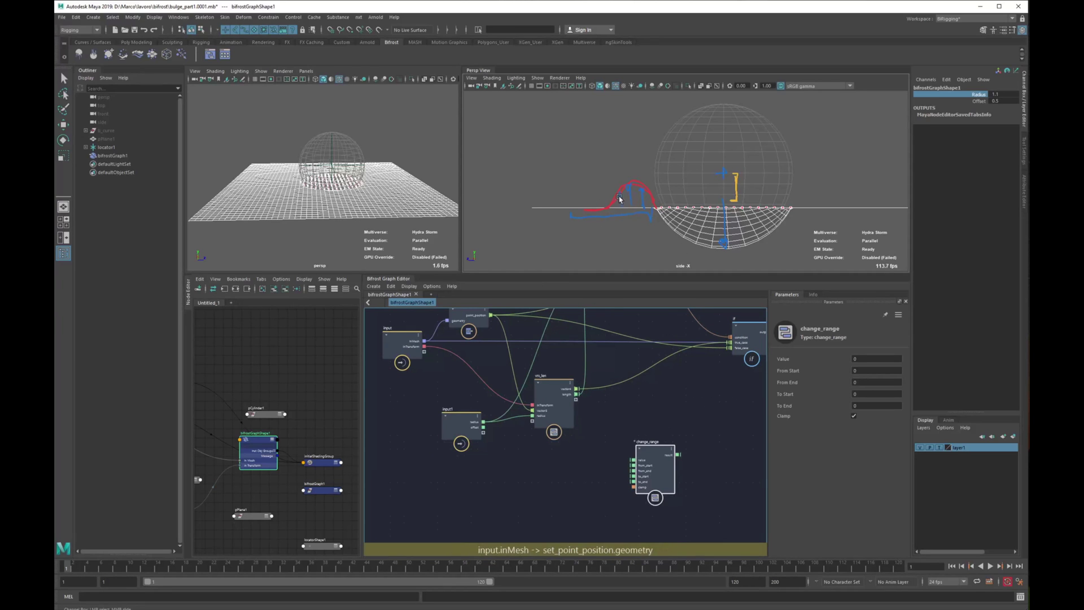
# Connect vtx_len's length to change_range's value, and input1's radius to its from_start
pyautogui.keyDown('alt'); pyautogui.moveTo(623, 418); pyautogui.dragTo(657, 415, button='middle'); pyautogui.keyUp('alt')
pyautogui.scroll(1, 639, 377)
pyautogui.scroll(1, 657, 415)
pyautogui.scroll(-1, 619, 391)
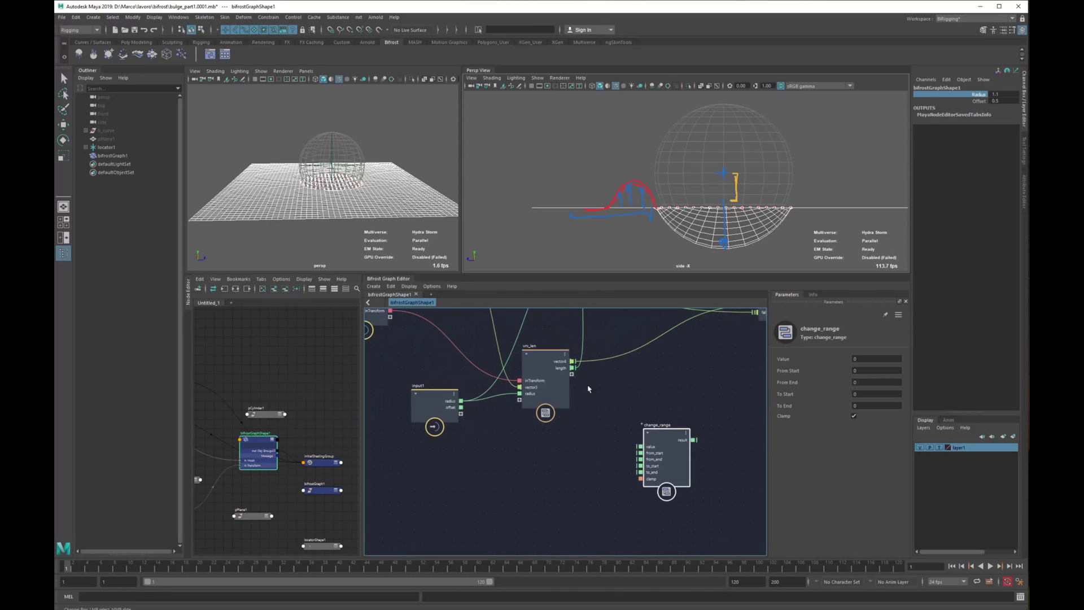
pyautogui.scroll(1, 588, 389)
pyautogui.moveTo(570, 364); pyautogui.dragTo(647, 452)
pyautogui.moveTo(445, 401); pyautogui.dragTo(658, 464)
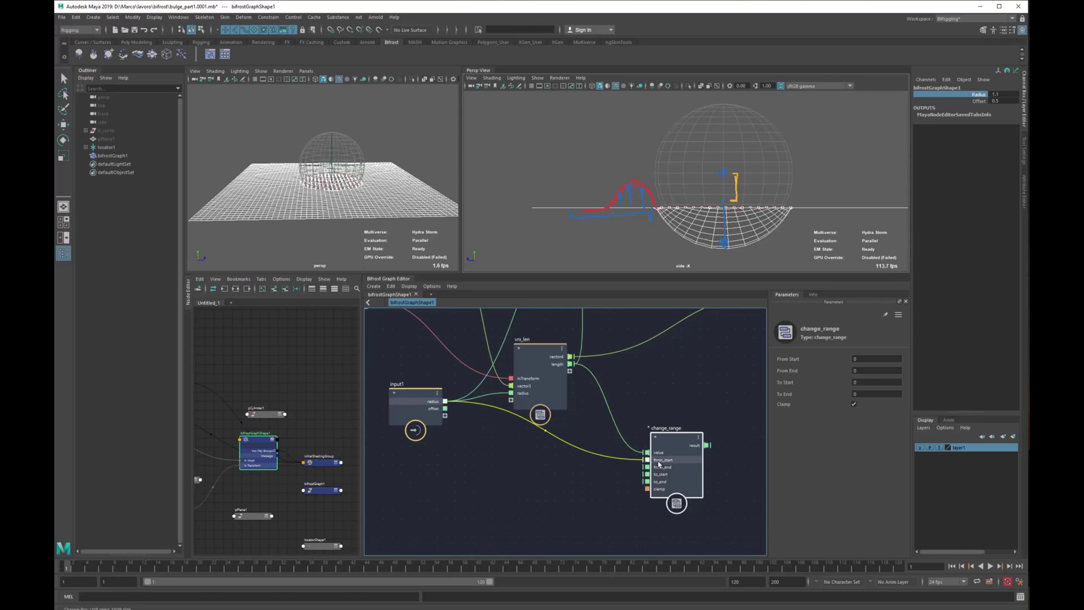
# Create an add node below input1 and feed it input1's radius and offset
pyautogui.keyDown('alt'); pyautogui.moveTo(587, 479); pyautogui.dragTo(605, 459, button='middle'); pyautogui.keyUp('alt')
pyautogui.scroll(-1, 587, 462)
pyautogui.click(537, 449)
pyautogui.press('Tab')
pyautogui.write('ed')
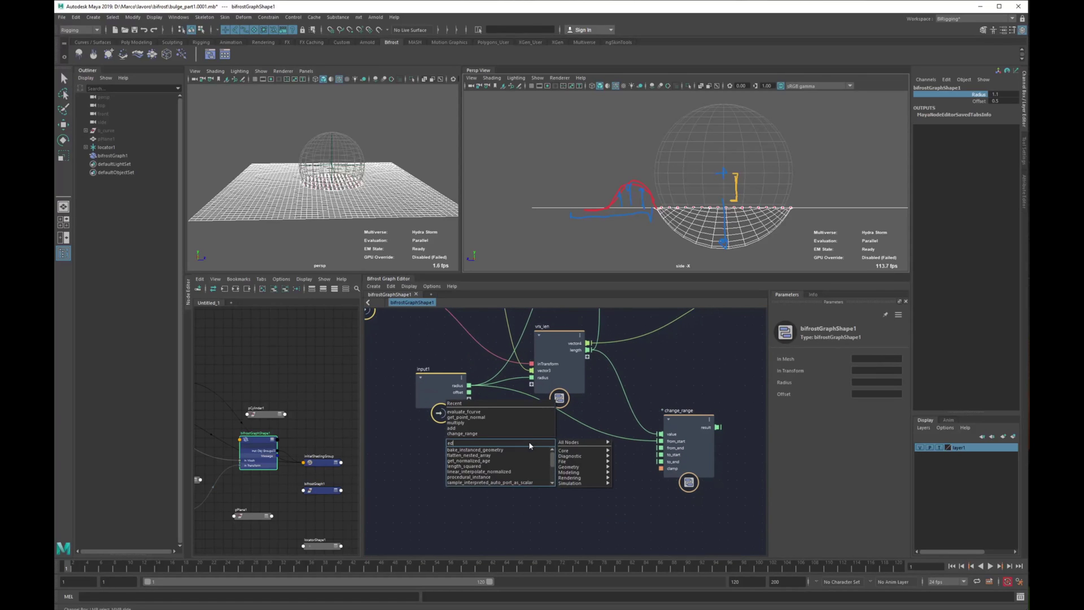
pyautogui.write('d')
pyautogui.write('add')
pyautogui.press('Return')
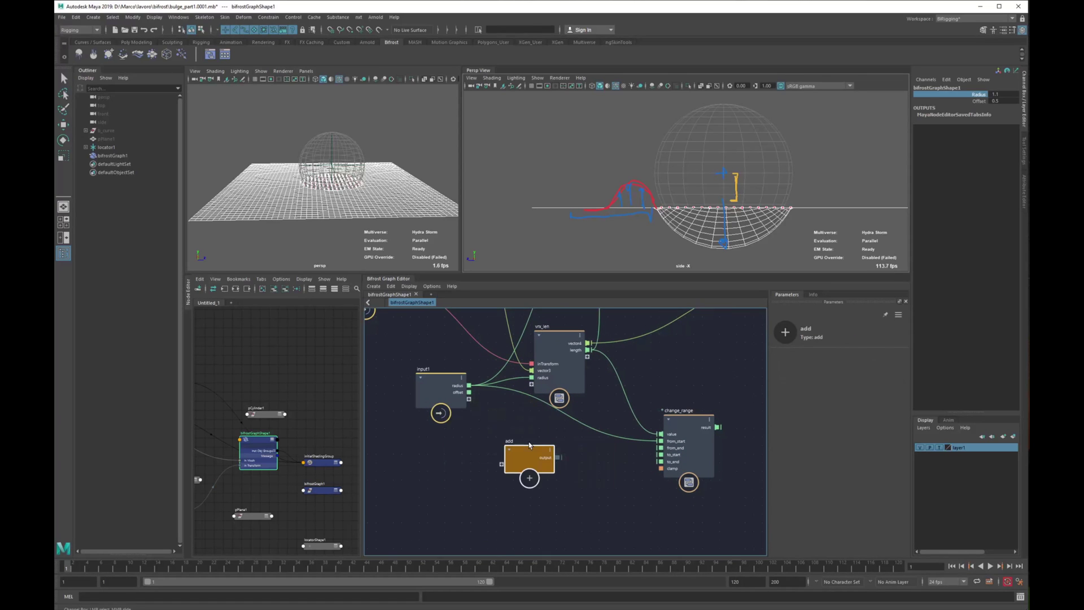
pyautogui.moveTo(468, 385); pyautogui.dragTo(500, 464)
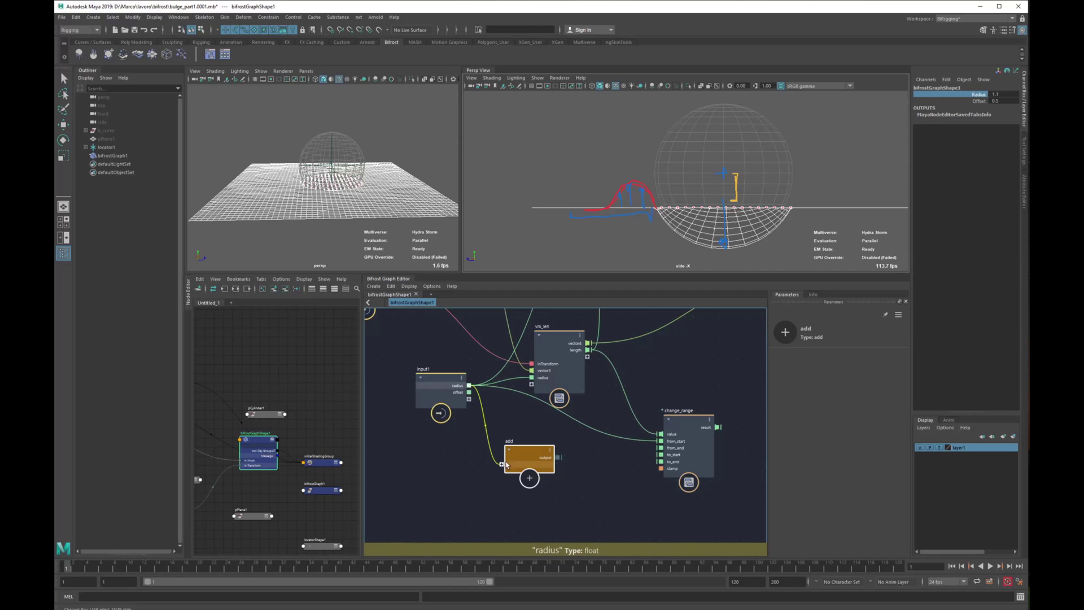
pyautogui.moveTo(469, 393); pyautogui.dragTo(500, 471)
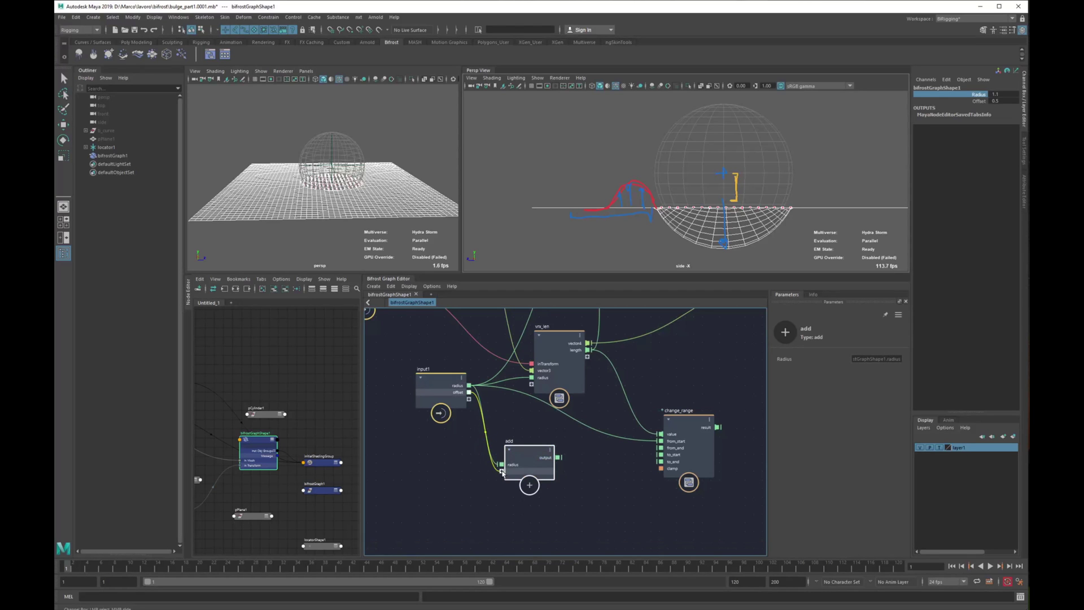
# Connect the add node's output to change_range's from_end and set To End to 1
pyautogui.scroll(3, 539, 471)
pyautogui.moveTo(562, 447); pyautogui.dragTo(734, 415)
pyautogui.click(876, 396)
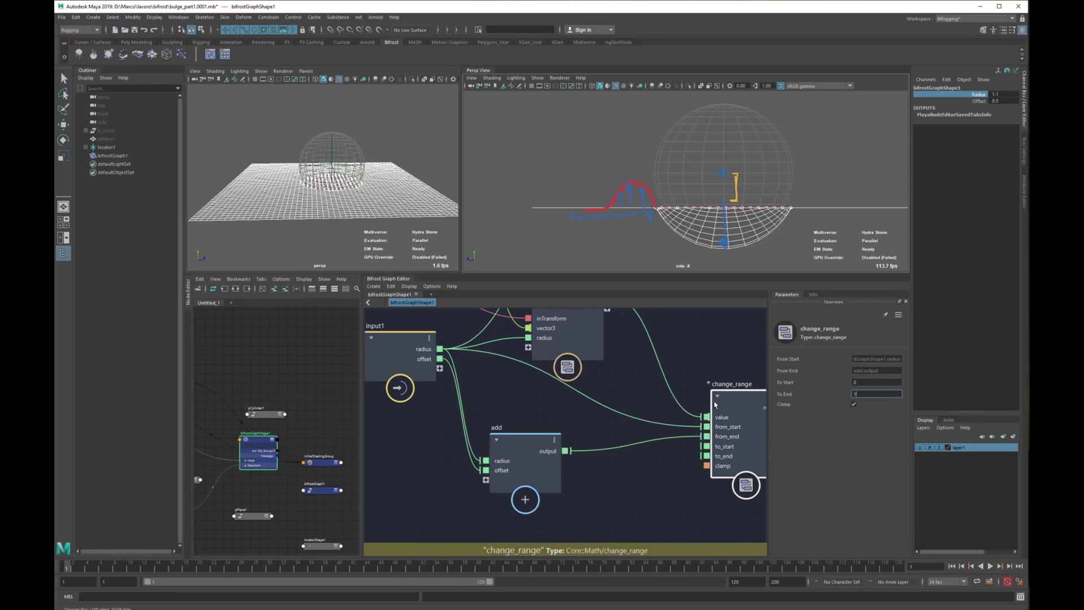
# Move the input node farther away from the other nodes and add a get_point_normal node beneath it
pyautogui.moveTo(691, 384); pyautogui.dragTo(422, 422, button='middle')
pyautogui.scroll(-3, 595, 406)
pyautogui.scroll(-3, 595, 405)
pyautogui.moveTo(538, 402); pyautogui.dragTo(603, 395, button='middle')
pyautogui.moveTo(424, 380); pyautogui.dragTo(507, 417, button='middle')
pyautogui.moveTo(514, 370); pyautogui.dragTo(444, 365)
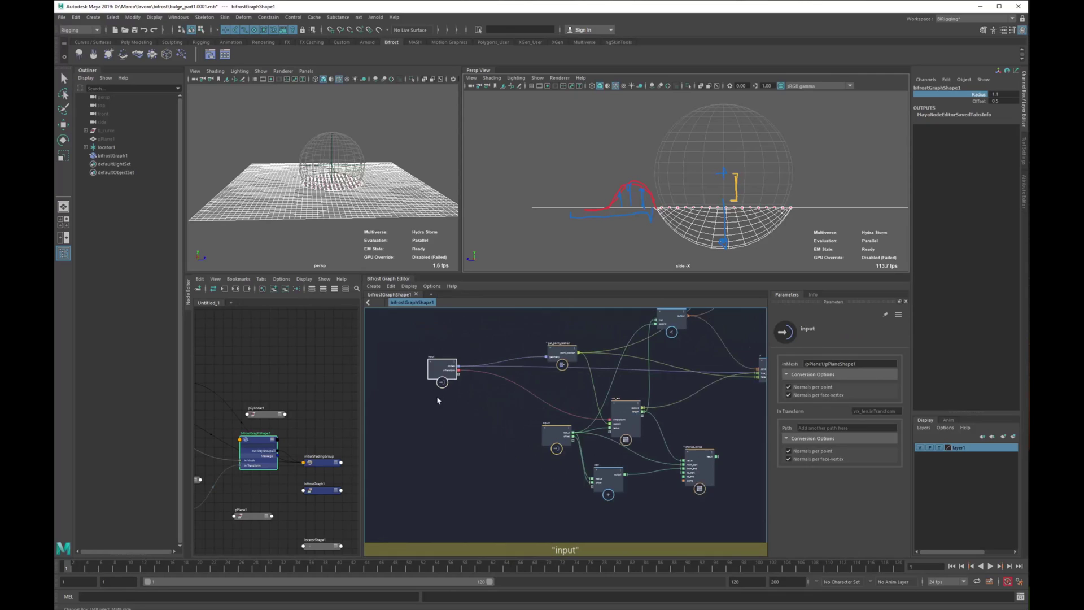
pyautogui.scroll(1, 456, 424)
pyautogui.click(468, 429)
pyautogui.press('Tab')
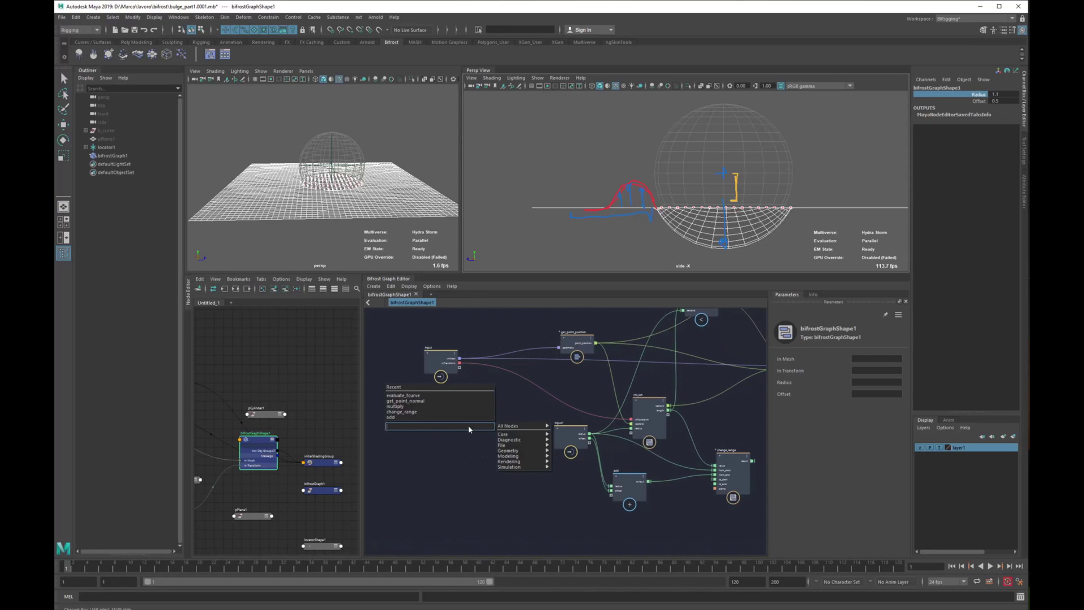
pyautogui.write('get_po')
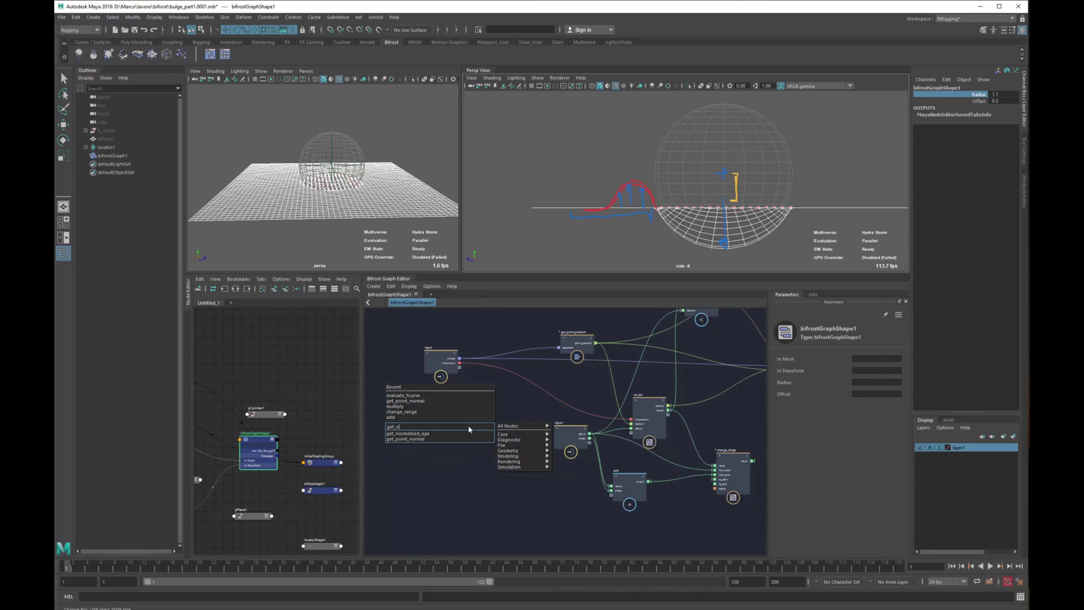
pyautogui.click(469, 438)
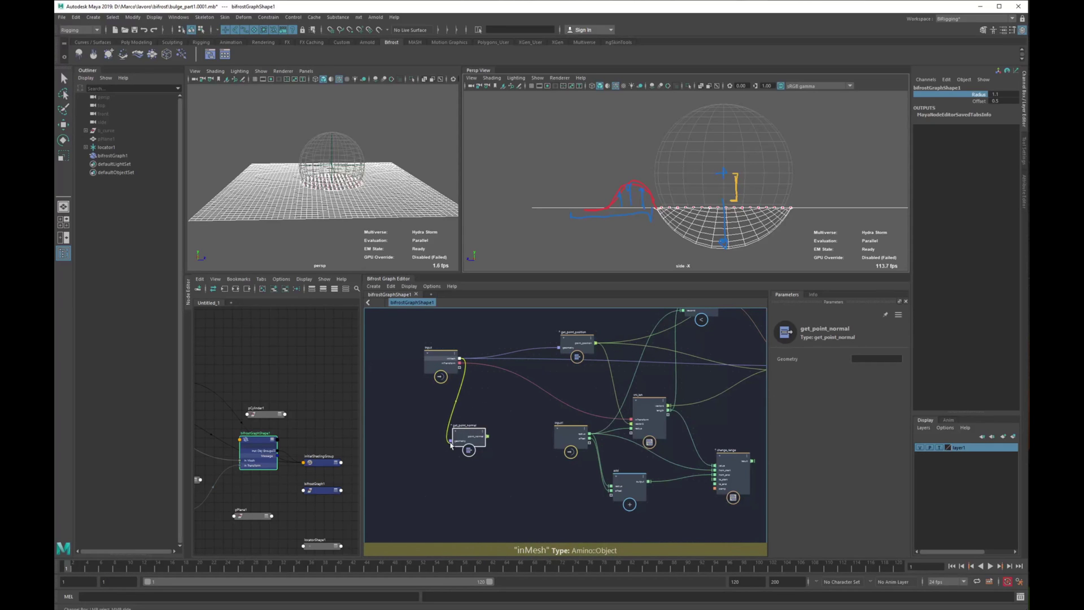
# Connect the input node's inMesh to get_point_normal's geometry and move get_point_normal below the add node
pyautogui.moveTo(456, 438); pyautogui.dragTo(452, 441)
pyautogui.moveTo(477, 431); pyautogui.dragTo(489, 462)
pyautogui.keyDown('alt'); pyautogui.moveTo(489, 462); pyautogui.dragTo(456, 422, button='middle'); pyautogui.keyUp('alt')
pyautogui.scroll(-2, 453, 425)
pyautogui.moveTo(451, 427); pyautogui.dragTo(621, 473)
# Create a second add node beyond the change_range node
pyautogui.scroll(3, 661, 469)
pyautogui.keyDown('alt'); pyautogui.moveTo(667, 471); pyautogui.dragTo(624, 494, button='middle'); pyautogui.keyUp('alt')
pyautogui.scroll(-3, 624, 494)
pyautogui.click(677, 470)
pyautogui.press('Tab')
pyautogui.write('add')
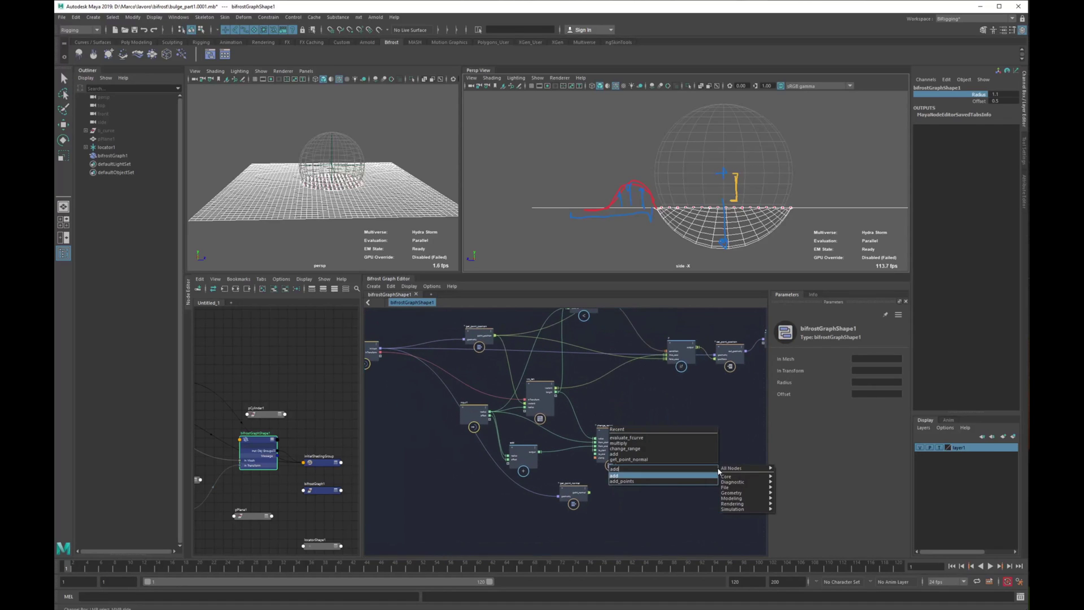
pyautogui.press('Return')
pyautogui.scroll(3, 624, 407)
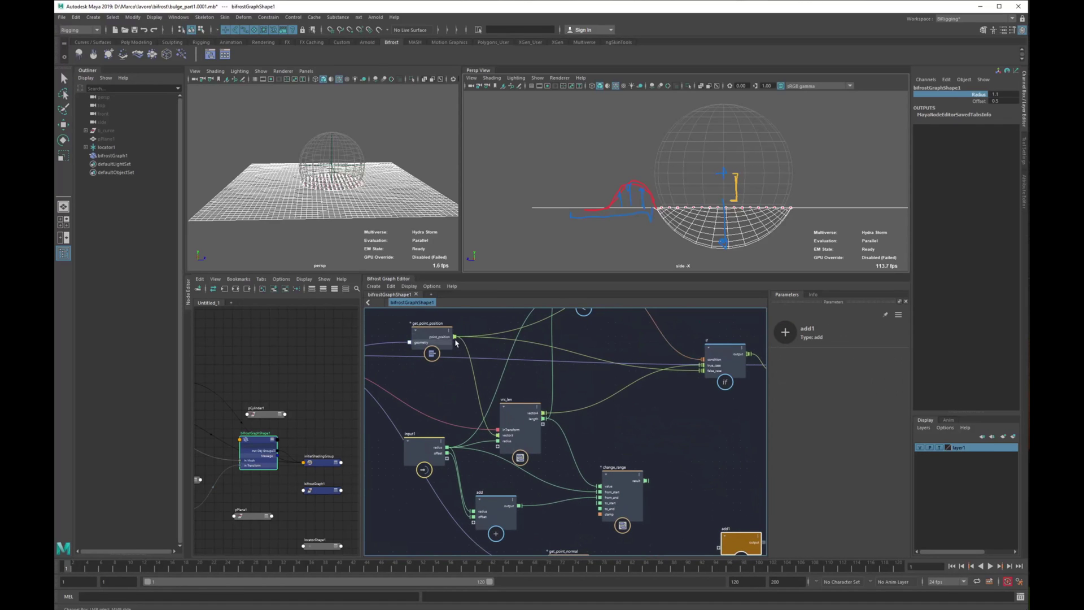
# Feed point_position and point_normal into the add1 node beside change_range, and connect its output to the if node's false_case
pyautogui.moveTo(455, 337); pyautogui.dragTo(725, 516)
pyautogui.keyDown('alt'); pyautogui.moveTo(704, 503); pyautogui.dragTo(690, 435, button='middle'); pyautogui.keyUp('alt')
pyautogui.moveTo(732, 487); pyautogui.dragTo(699, 424)
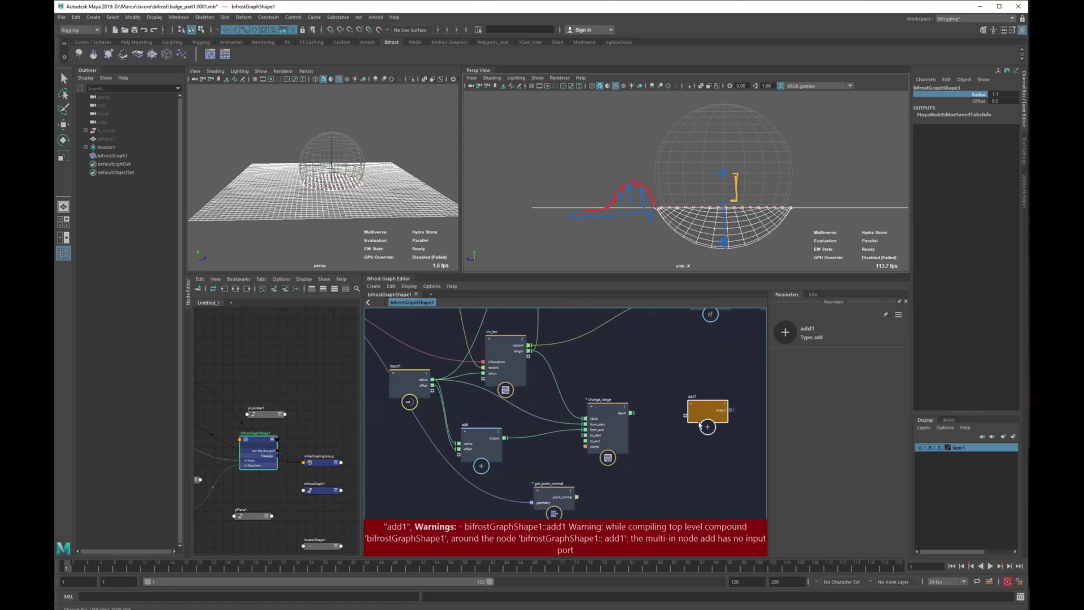
pyautogui.scroll(-1, 664, 465)
pyautogui.moveTo(486, 323); pyautogui.dragTo(690, 442)
pyautogui.moveTo(599, 510); pyautogui.dragTo(691, 447)
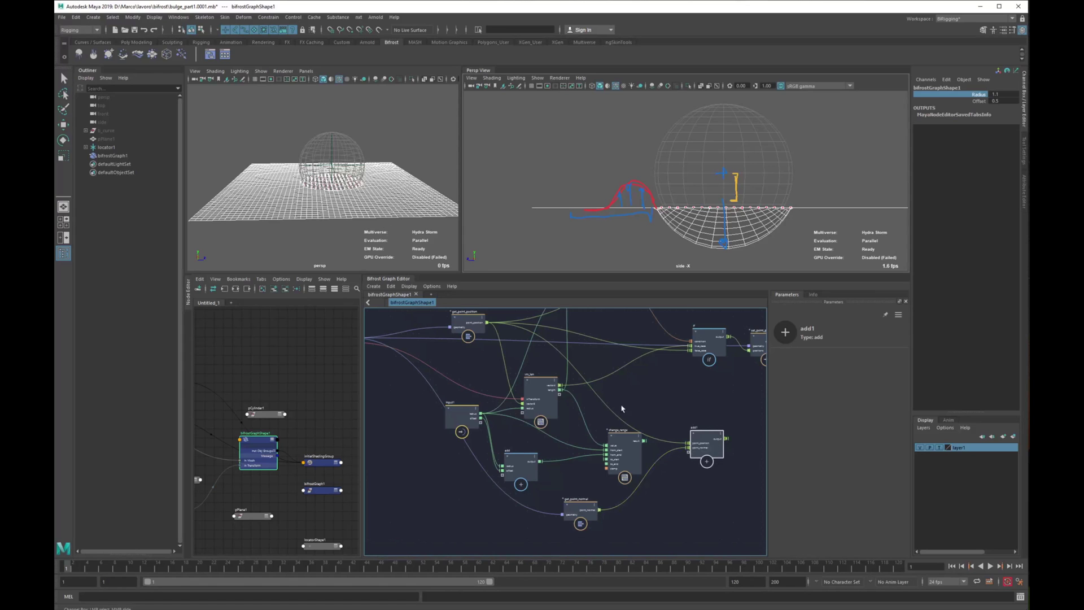
pyautogui.keyDown('alt'); pyautogui.moveTo(621, 408); pyautogui.dragTo(660, 510, button='middle'); pyautogui.keyUp('alt')
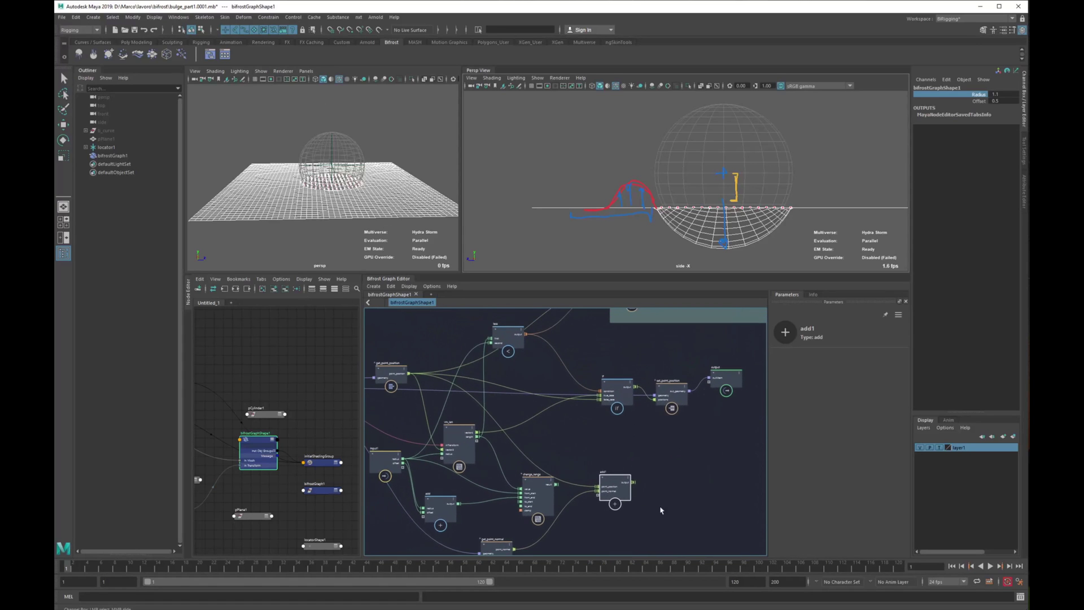
pyautogui.moveTo(633, 482); pyautogui.dragTo(599, 400)
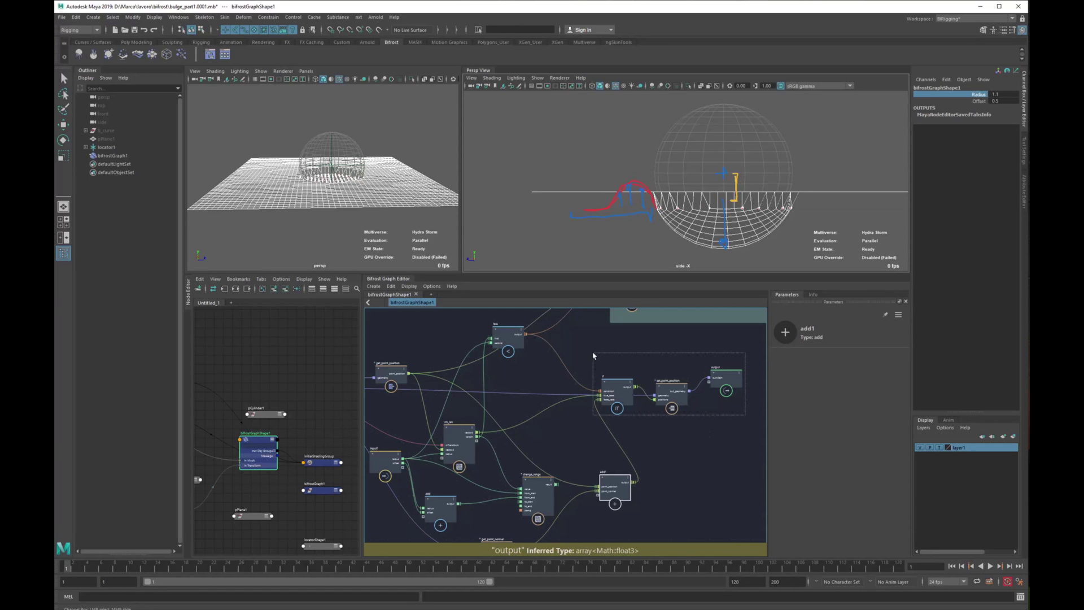
# Move the if, set_point_position and output nodes farther downstream and shift the vrx_len node slightly up
pyautogui.moveTo(592, 355); pyautogui.dragTo(592, 356)
pyautogui.moveTo(624, 390); pyautogui.dragTo(690, 396)
pyautogui.click(533, 407)
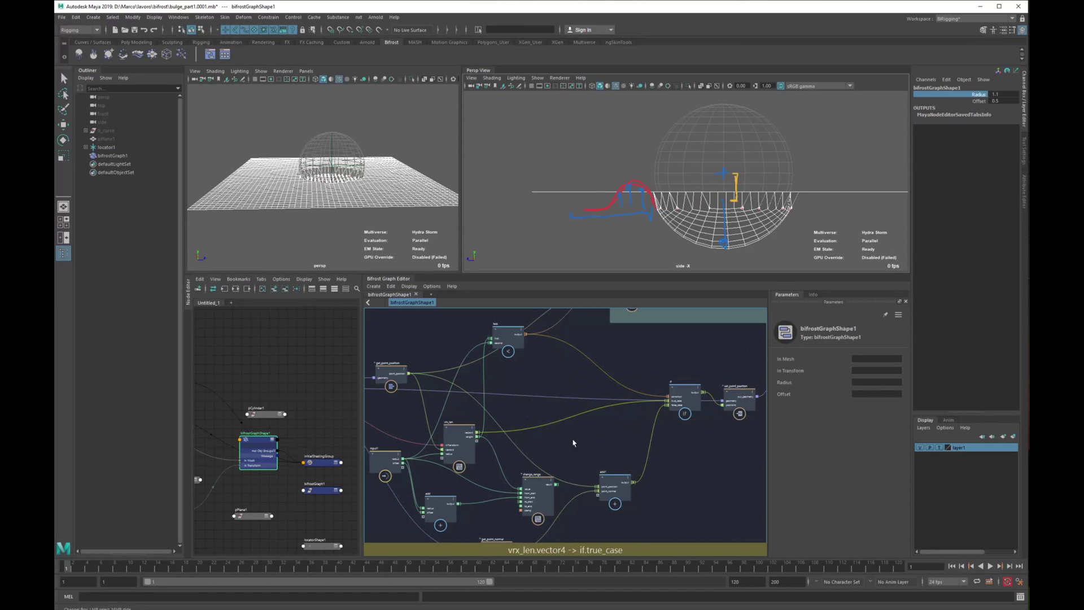
pyautogui.scroll(2, 502, 432)
pyautogui.click(463, 435)
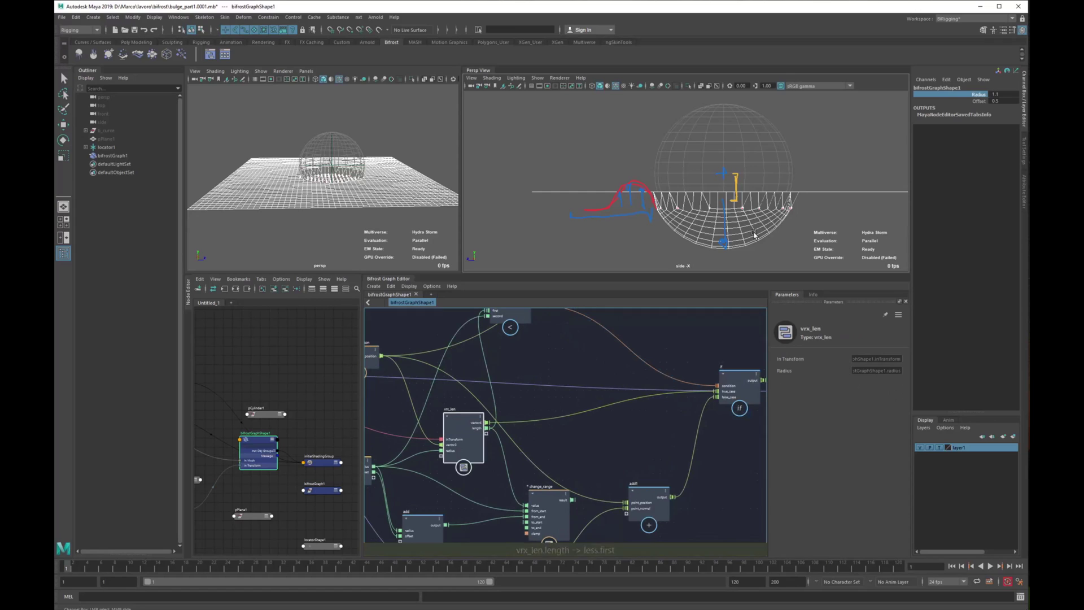
pyautogui.click(737, 480)
pyautogui.scroll(-1, 600, 439)
pyautogui.keyDown('alt'); pyautogui.moveTo(600, 439); pyautogui.dragTo(657, 368, button='middle'); pyautogui.keyUp('alt')
pyautogui.moveTo(549, 362); pyautogui.dragTo(549, 339)
pyautogui.keyDown('alt'); pyautogui.moveTo(696, 384); pyautogui.dragTo(659, 393, button='middle'); pyautogui.keyUp('alt')
pyautogui.scroll(-1, 659, 393)
pyautogui.click(750, 407)
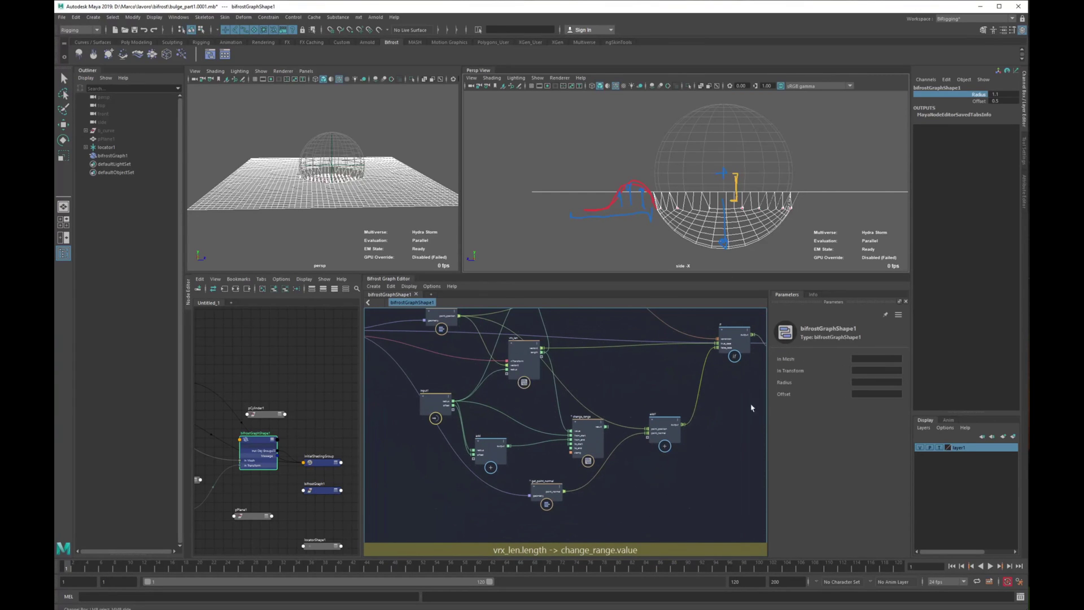
# Move the radius and offset input node up beside vrx_len and get_point_normal well upstream of the add node
pyautogui.moveTo(430, 404); pyautogui.dragTo(421, 374)
pyautogui.scroll(-1, 541, 481)
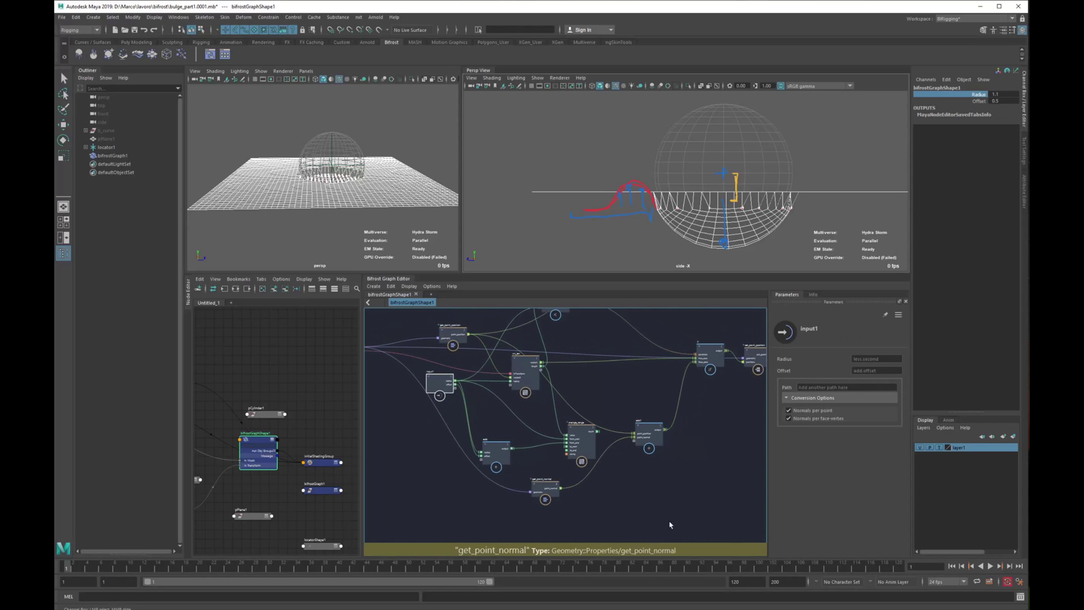
pyautogui.moveTo(546, 486); pyautogui.dragTo(360, 473)
# Group the add, change_range and add1 nodes into a compound, open it, and frame and auto-arrange its nodes
pyautogui.moveTo(703, 521); pyautogui.dragTo(472, 411)
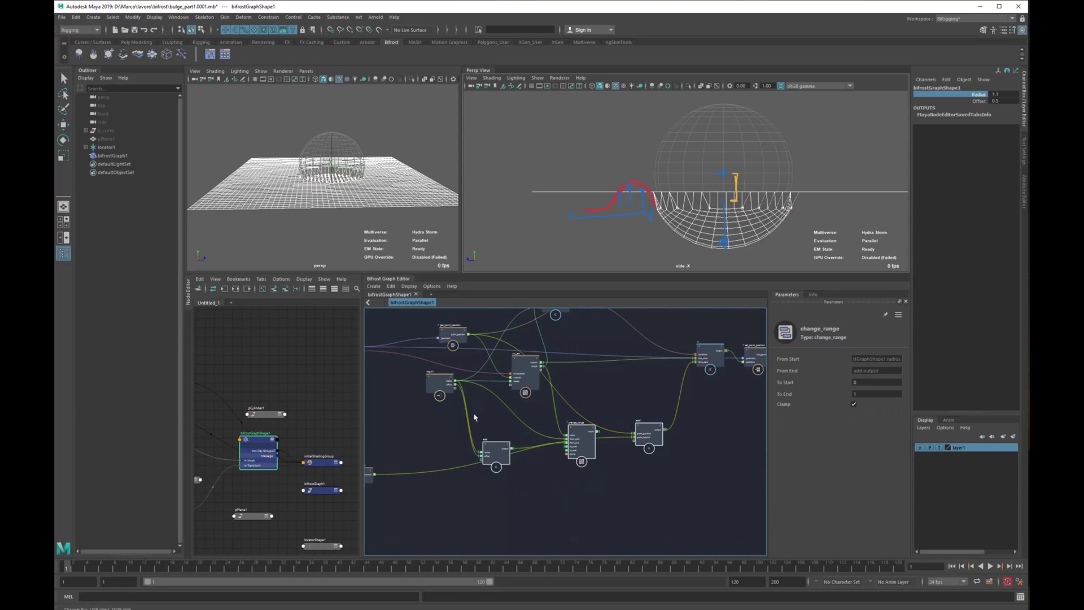
pyautogui.hotkey('ctrl', 'g')
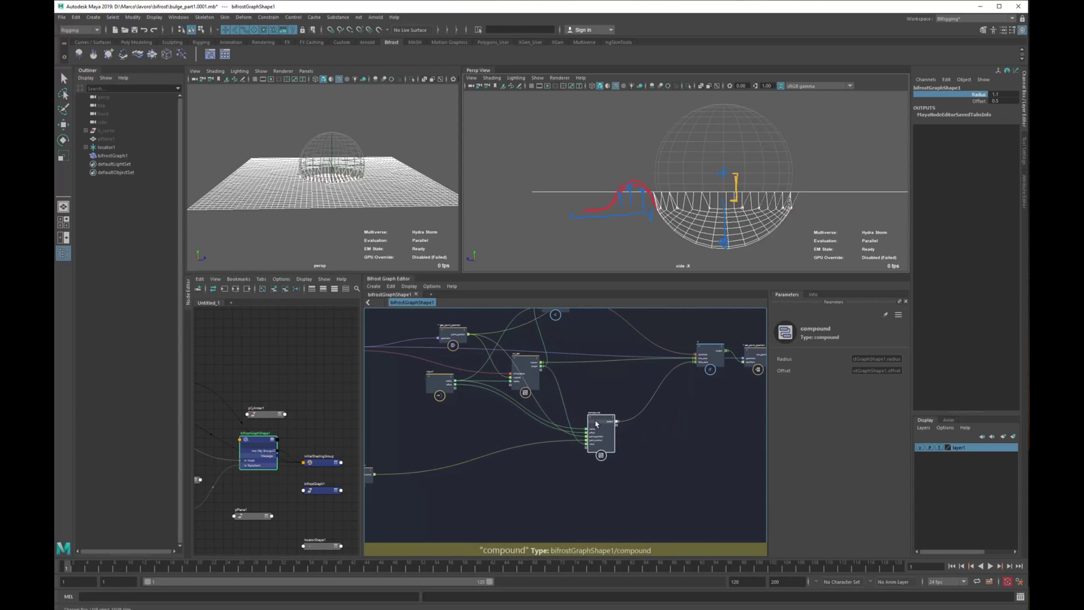
pyautogui.doubleClick(574, 443)
pyautogui.press('a')
pyautogui.press('l')
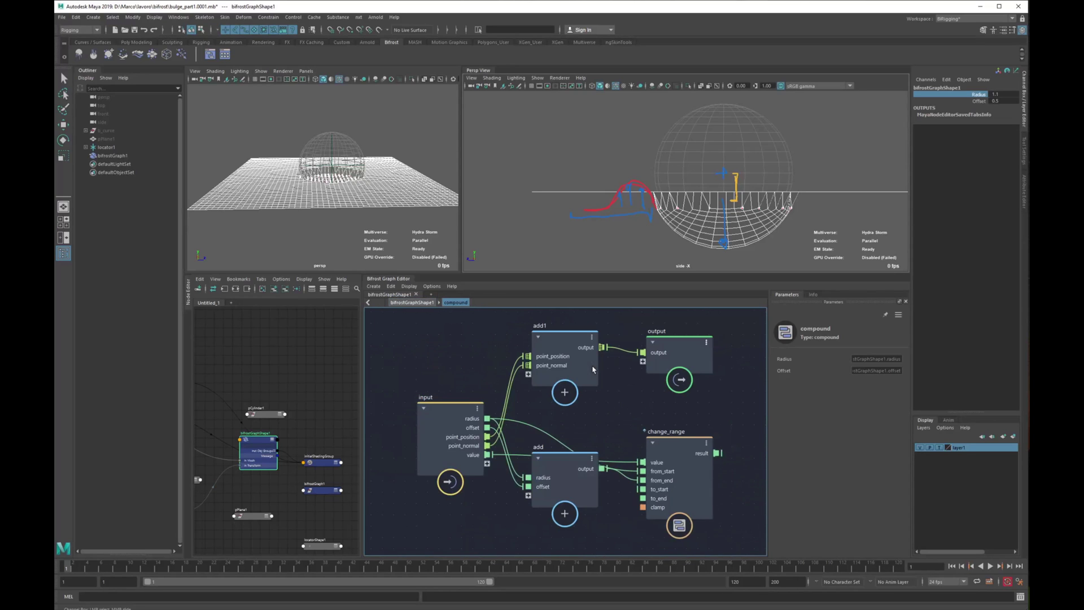
# Inside the compound, move the output and add1 nodes far beyond change_range to make room between them
pyautogui.scroll(-3, 667, 427)
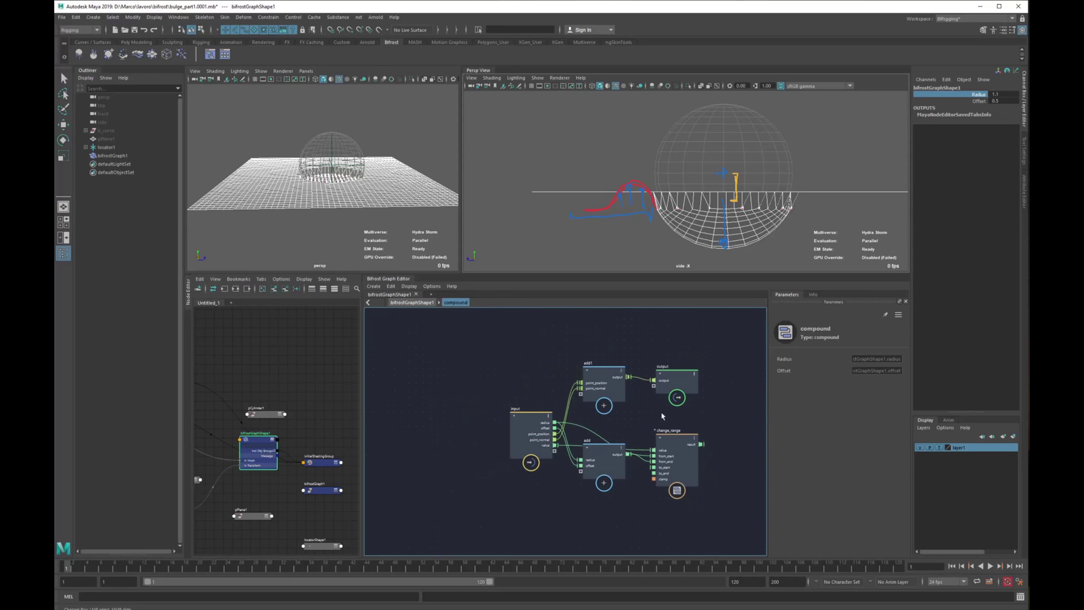
pyautogui.moveTo(676, 391); pyautogui.dragTo(794, 416)
pyautogui.keyDown('alt'); pyautogui.moveTo(627, 416); pyautogui.dragTo(516, 408, button='middle'); pyautogui.keyUp('alt')
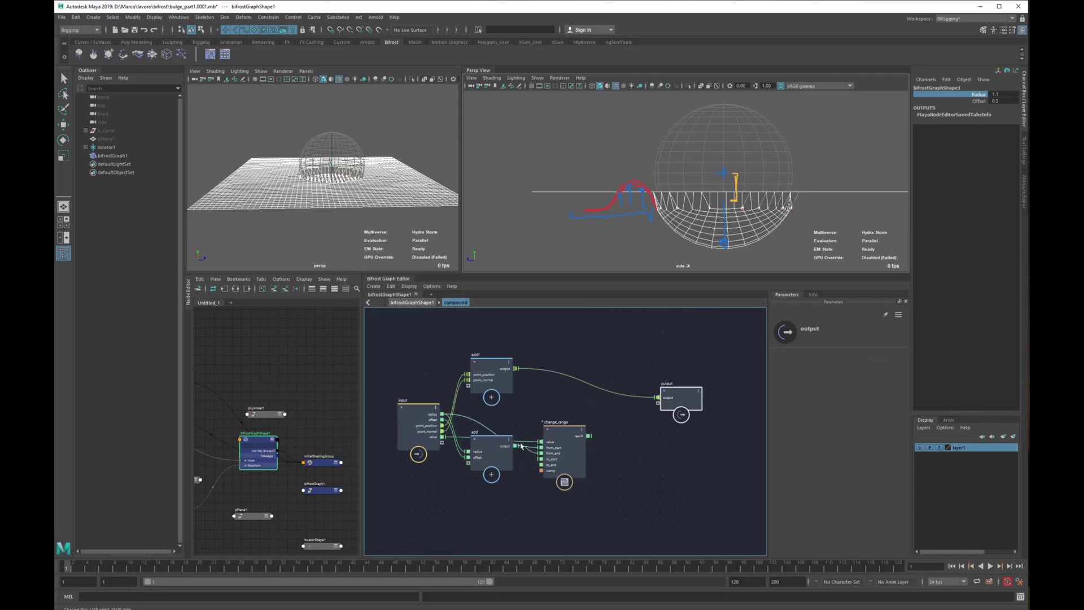
pyautogui.moveTo(496, 377); pyautogui.dragTo(593, 380)
pyautogui.moveTo(683, 400); pyautogui.dragTo(761, 403)
pyautogui.moveTo(602, 368); pyautogui.dragTo(645, 360)
pyautogui.keyDown('alt'); pyautogui.moveTo(707, 434); pyautogui.dragTo(648, 427, button='middle'); pyautogui.keyUp('alt')
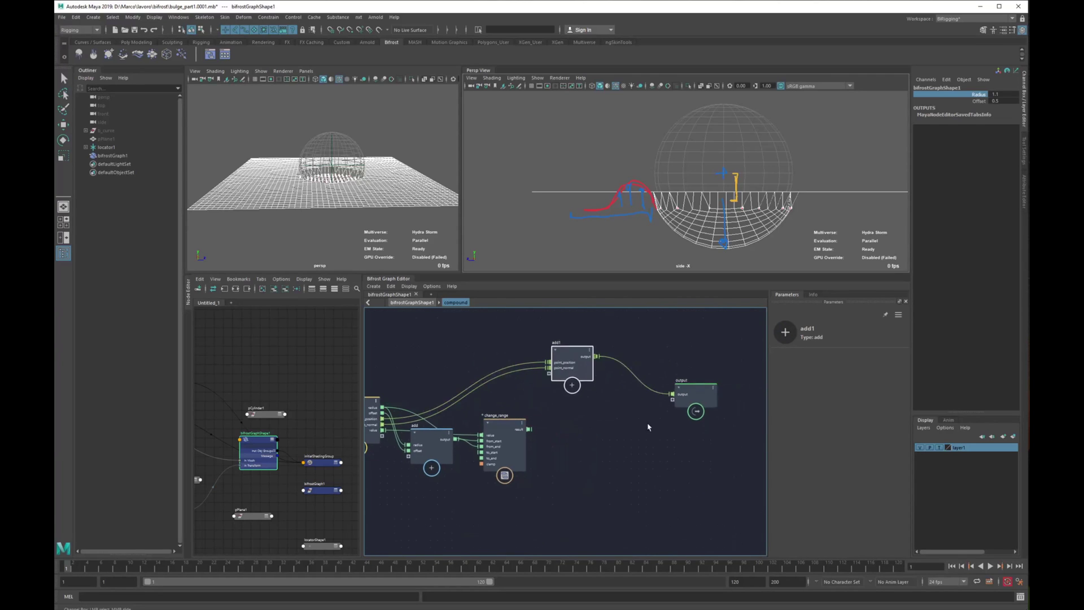
pyautogui.moveTo(594, 362); pyautogui.dragTo(718, 356)
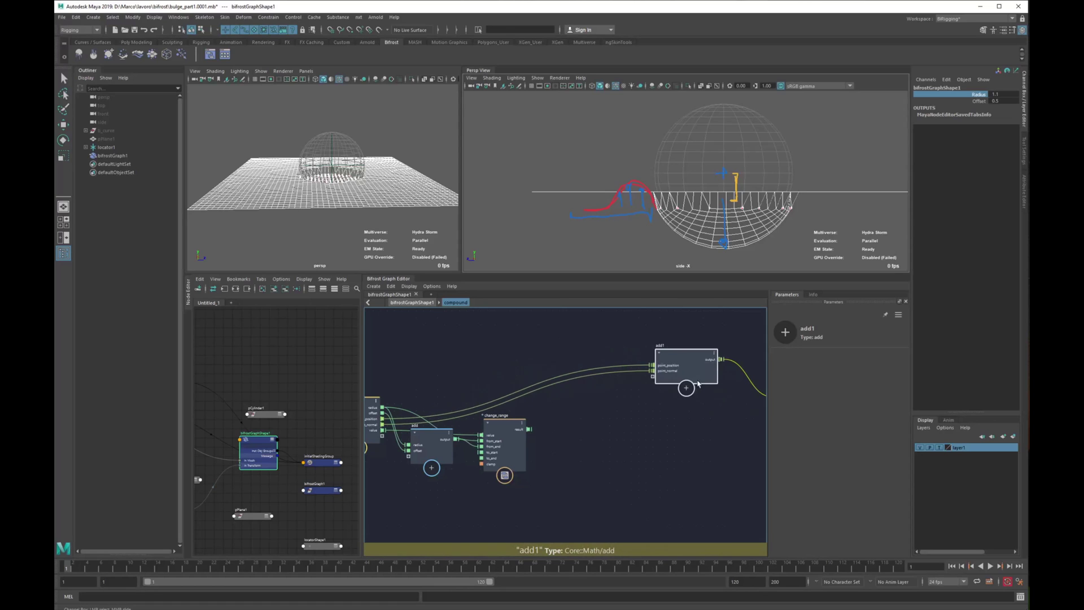
# Add a multiply node between change_range and add1
pyautogui.click(636, 443)
pyautogui.press('Tab')
pyautogui.write('multiply')
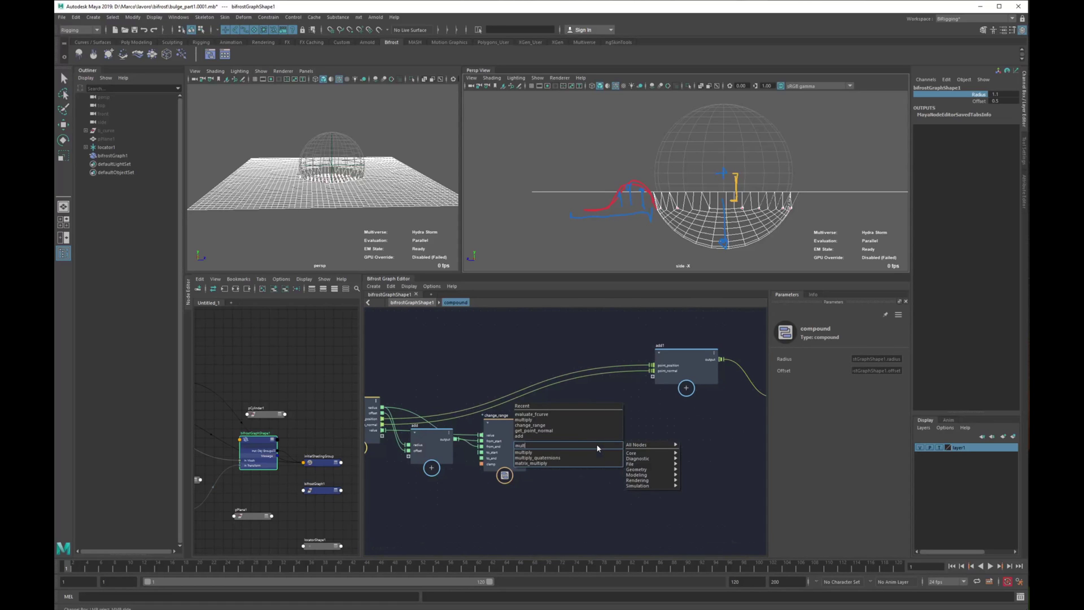
pyautogui.press('Return')
pyautogui.keyDown('alt'); pyautogui.moveTo(597, 447); pyautogui.dragTo(672, 428, button='middle'); pyautogui.keyUp('alt')
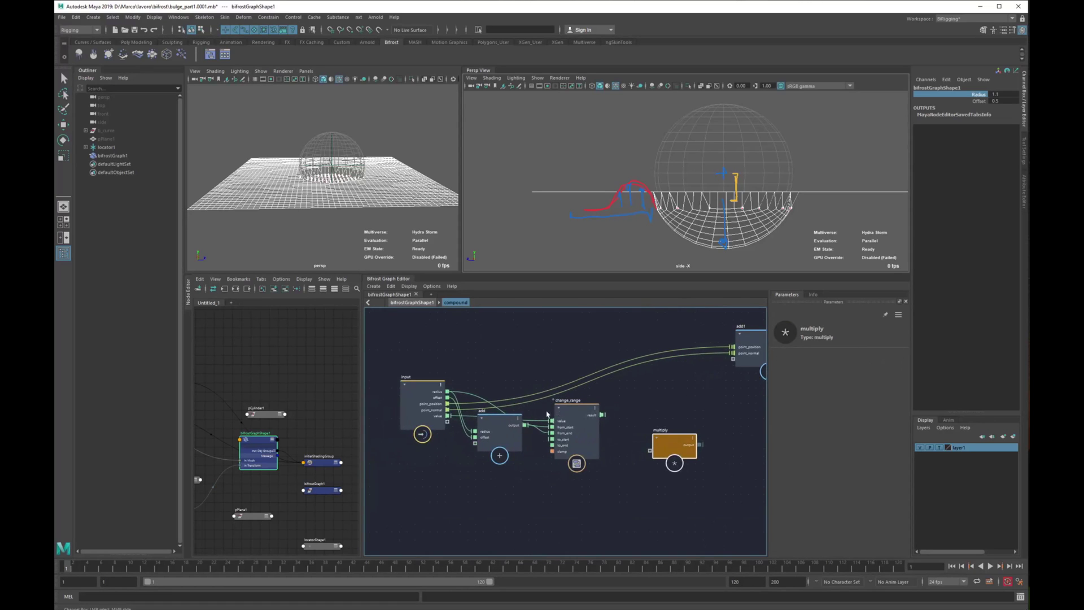
# Feed point_normal and change_range's result into multiply, and connect its output to add1's point_normal
pyautogui.scroll(3, 654, 444)
pyautogui.moveTo(433, 391); pyautogui.dragTo(452, 396, button='middle')
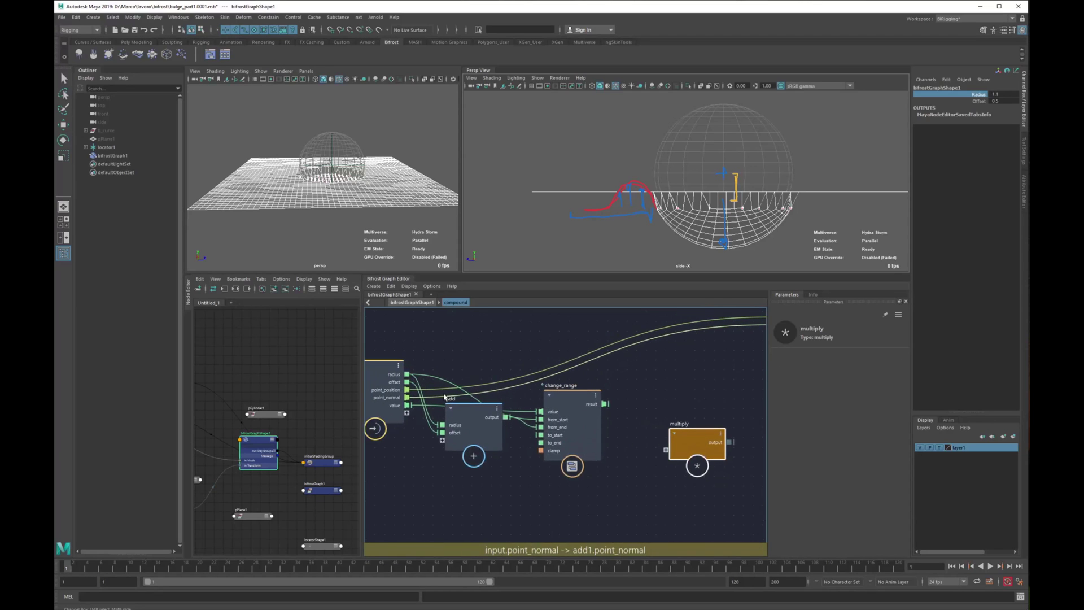
pyautogui.moveTo(408, 397); pyautogui.dragTo(667, 449)
pyautogui.moveTo(606, 404); pyautogui.dragTo(667, 458)
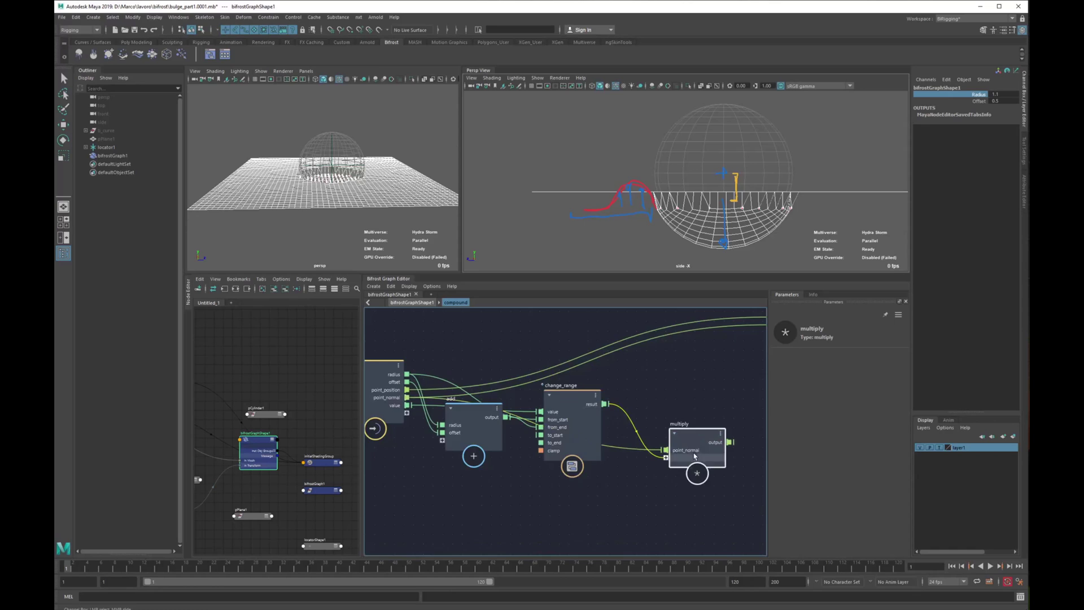
pyautogui.keyDown('alt'); pyautogui.moveTo(695, 455); pyautogui.dragTo(597, 502, button='middle'); pyautogui.keyUp('alt')
pyautogui.moveTo(609, 484); pyautogui.dragTo(709, 377)
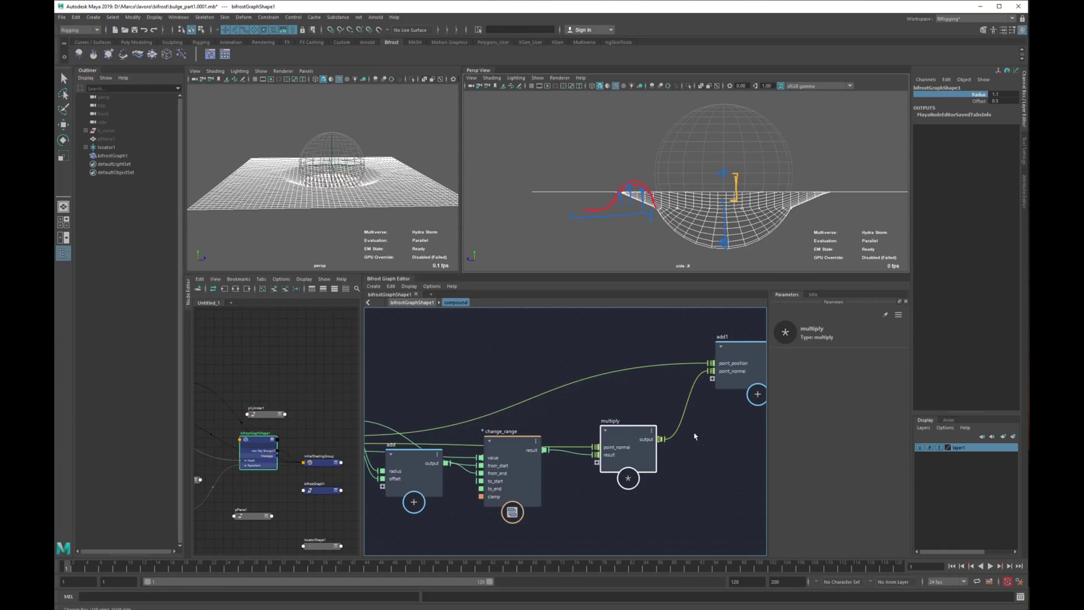
# Try a different Offset on bifrostGraphShape1 to test the falloff on the plane, and undo the change
pyautogui.click(360, 146)
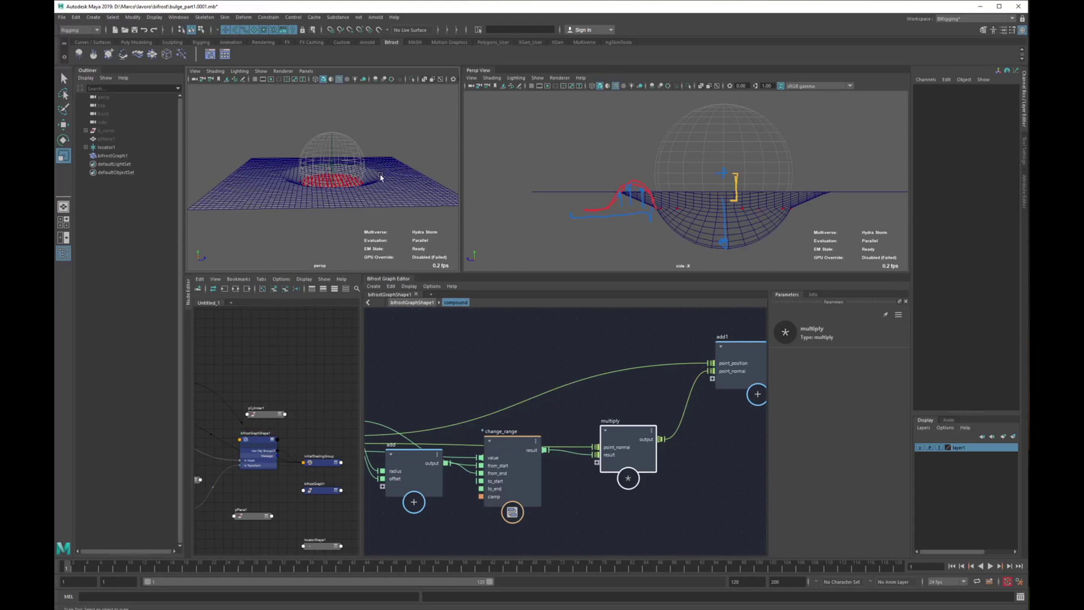
pyautogui.keyDown('alt'); pyautogui.moveTo(757, 461); pyautogui.dragTo(616, 459, button='middle'); pyautogui.keyUp('alt')
pyautogui.scroll(-1, 654, 459)
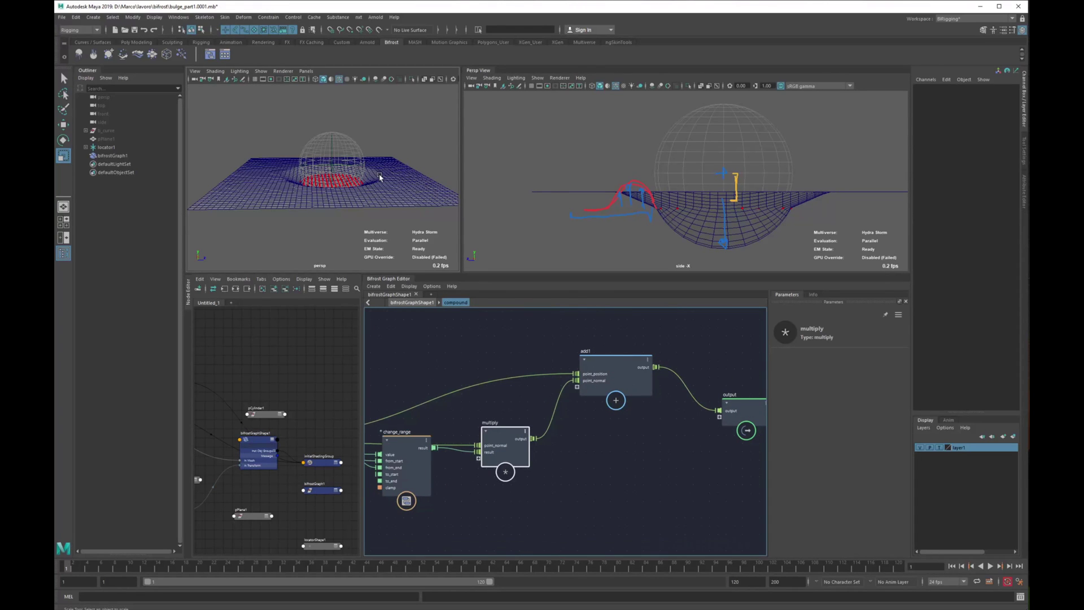
pyautogui.click(271, 438)
pyautogui.click(977, 101)
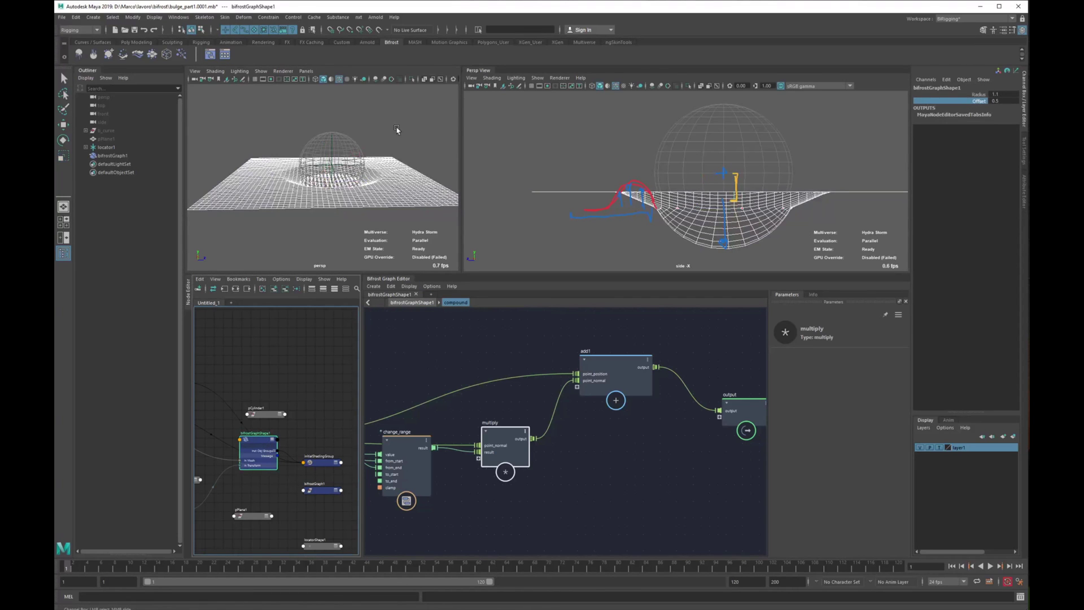
pyautogui.moveTo(339, 124); pyautogui.dragTo(417, 125, button='middle')
pyautogui.hotkey('ctrl', 'z')
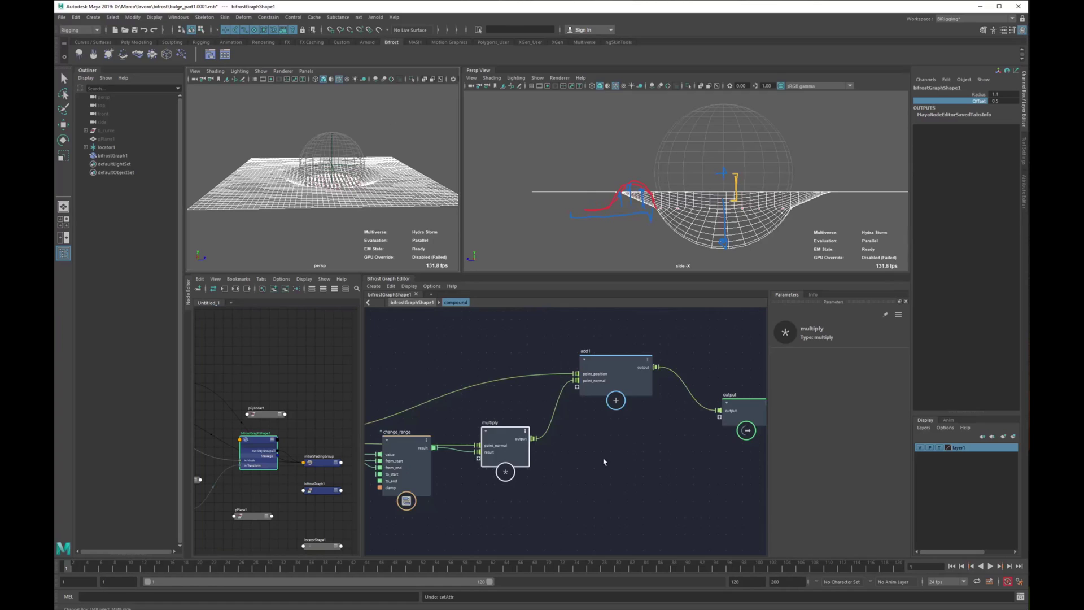
# Spread out the compound's nodes: add1, output and multiply farther downstream, change_range and add lower, and input farther upstream
pyautogui.keyDown('alt'); pyautogui.moveTo(613, 463); pyautogui.dragTo(525, 457, button='middle'); pyautogui.keyUp('alt')
pyautogui.moveTo(721, 471); pyautogui.dragTo(526, 347)
pyautogui.moveTo(520, 372); pyautogui.dragTo(548, 376)
pyautogui.keyDown('alt'); pyautogui.moveTo(527, 472); pyautogui.dragTo(713, 442, button='middle'); pyautogui.keyUp('alt')
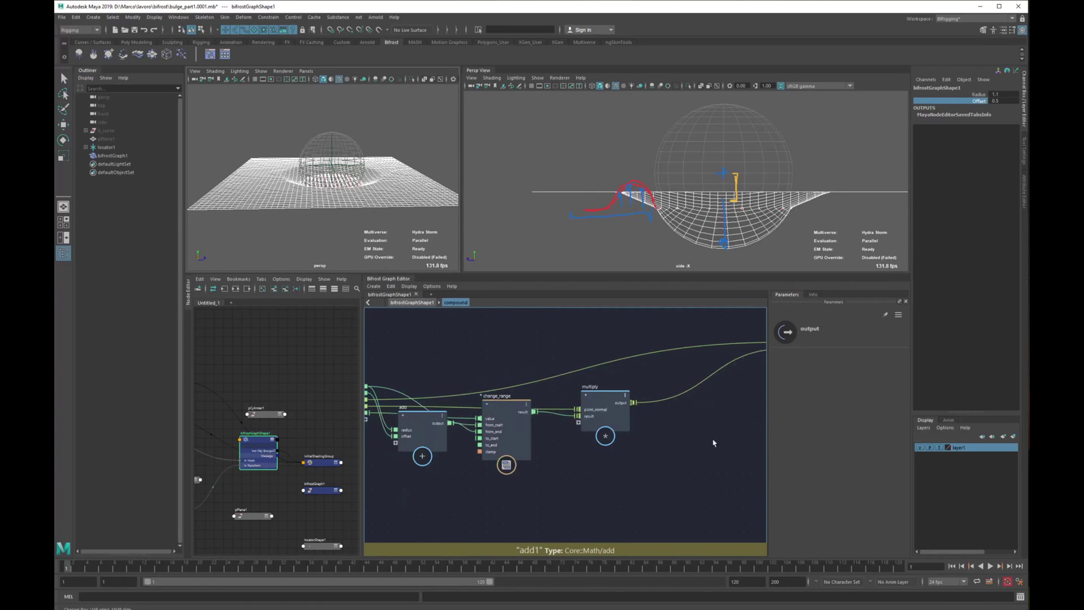
pyautogui.moveTo(616, 413); pyautogui.dragTo(732, 406)
pyautogui.moveTo(512, 425); pyautogui.dragTo(499, 497)
pyautogui.moveTo(429, 429); pyautogui.dragTo(385, 508)
pyautogui.keyDown('alt'); pyautogui.moveTo(554, 479); pyautogui.dragTo(591, 457, button='middle'); pyautogui.keyUp('alt')
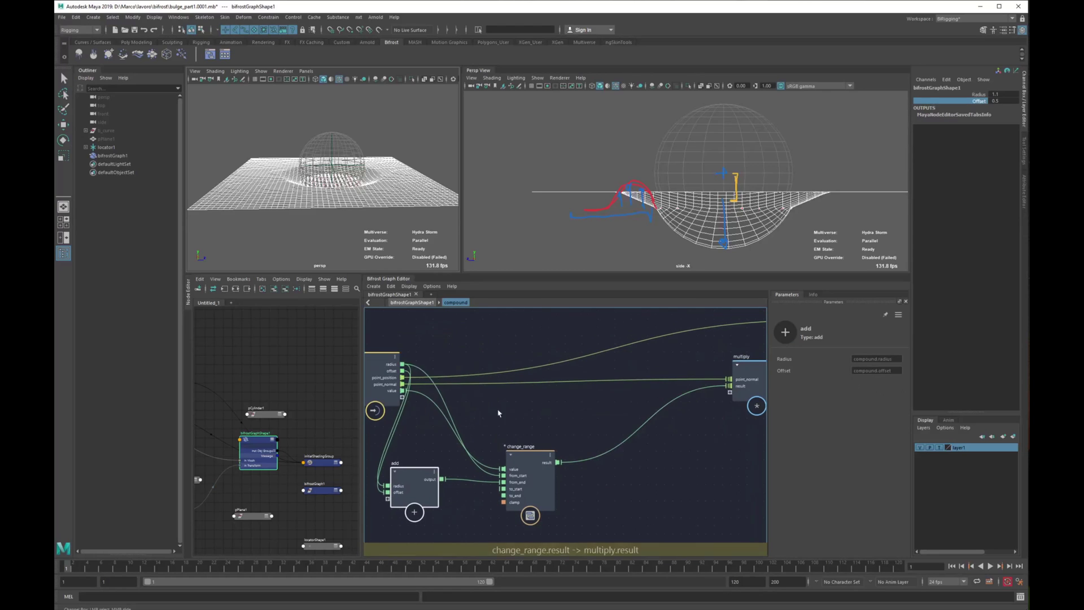
pyautogui.moveTo(391, 363); pyautogui.dragTo(340, 340)
pyautogui.keyDown('alt'); pyautogui.moveTo(687, 474); pyautogui.dragTo(572, 449, button='middle'); pyautogui.keyUp('alt')
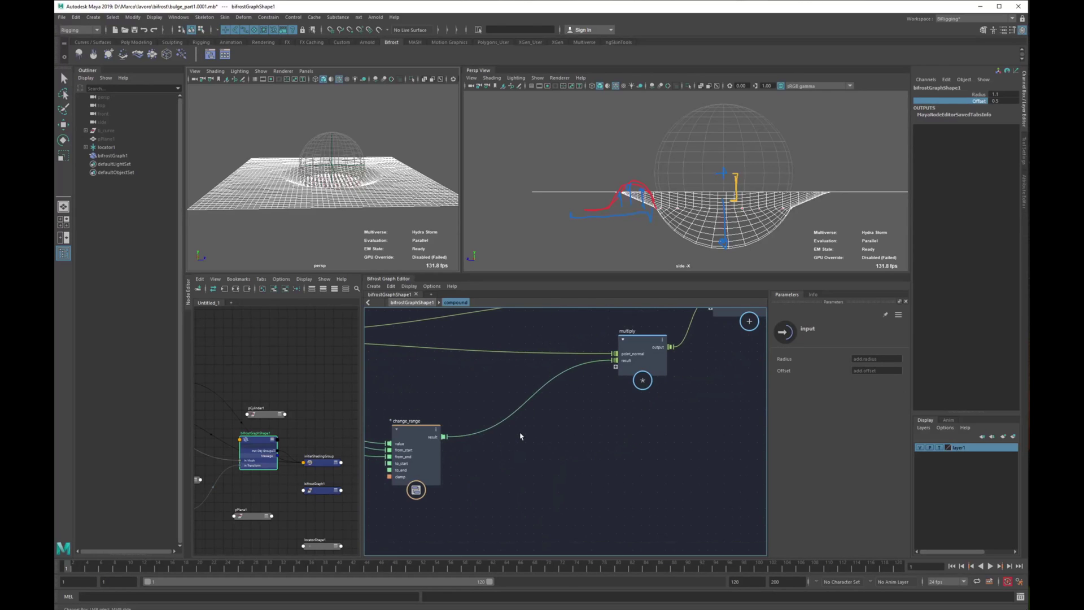
# Insert an evaluate_fcurve node between change_range's result and the multiply node
pyautogui.press('Tab')
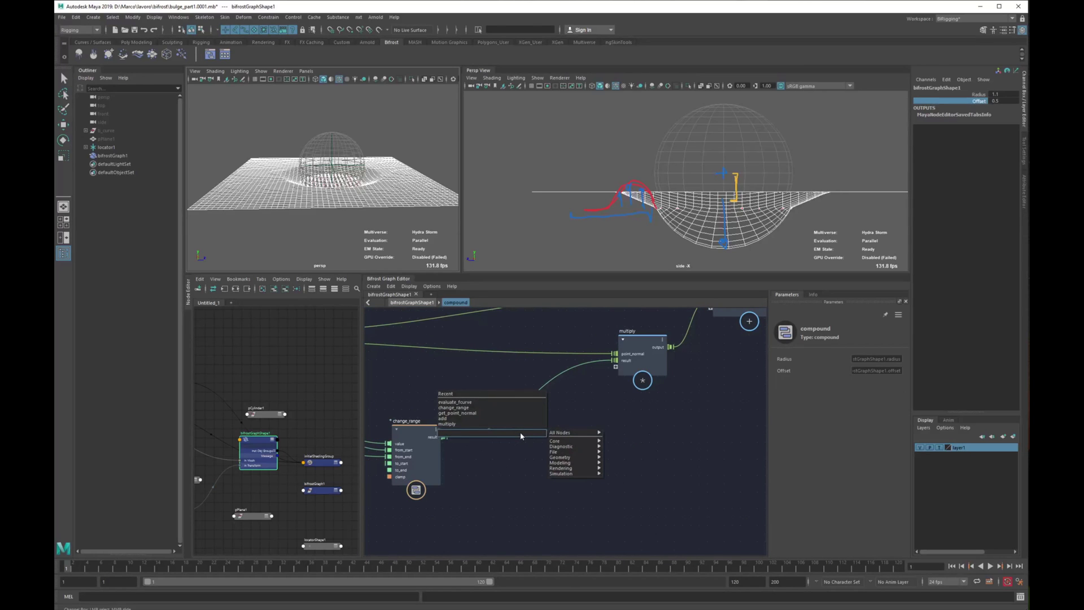
pyautogui.write('fc')
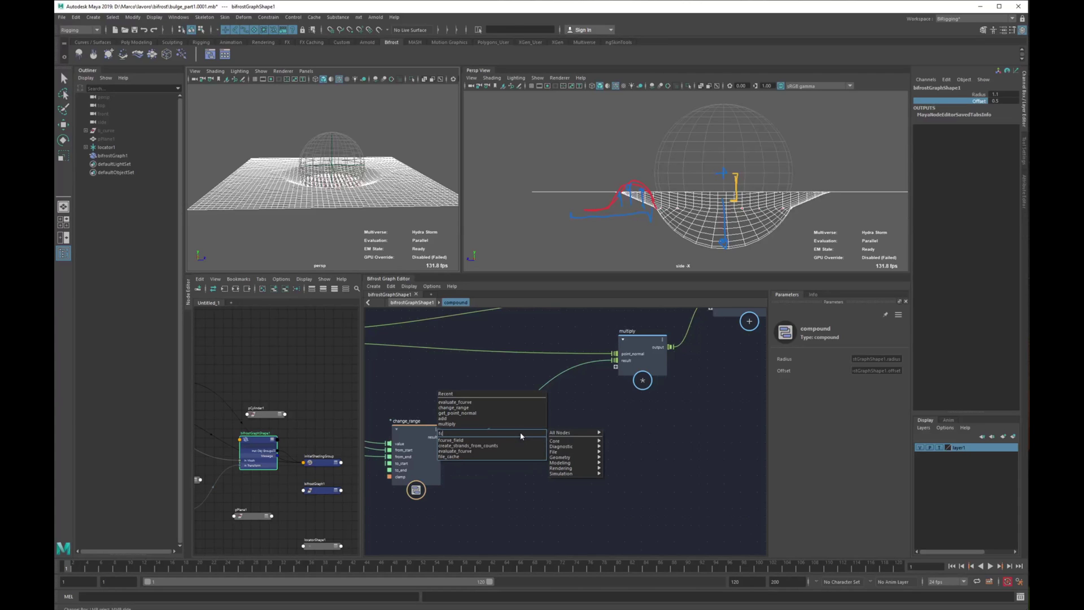
pyautogui.press('Down')
pyautogui.press('Down')
pyautogui.press('Down')
pyautogui.press('Return')
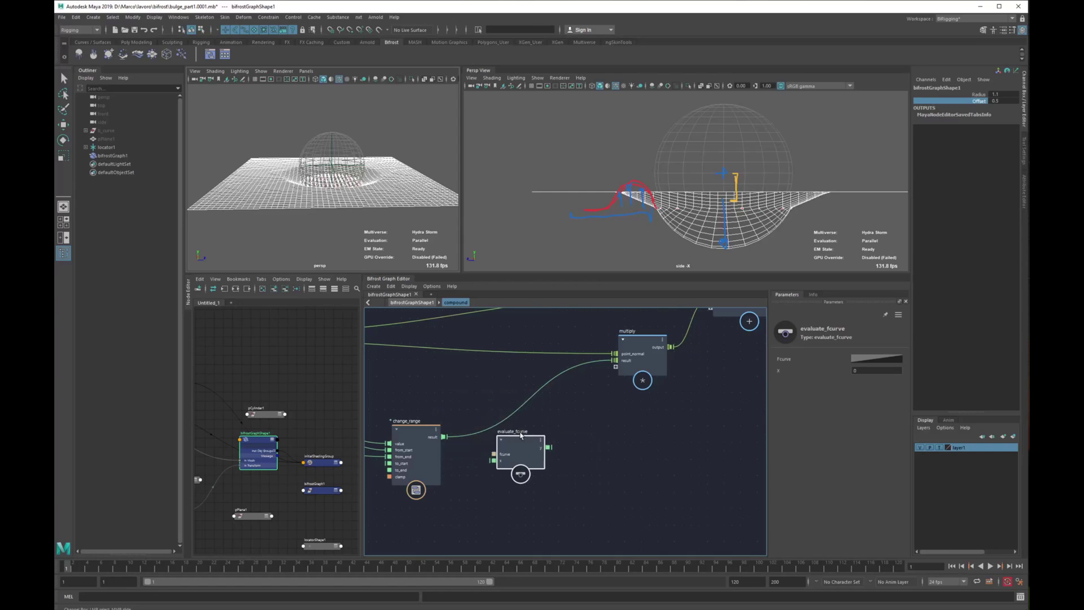
pyautogui.moveTo(445, 437); pyautogui.dragTo(615, 361)
pyautogui.click(523, 436)
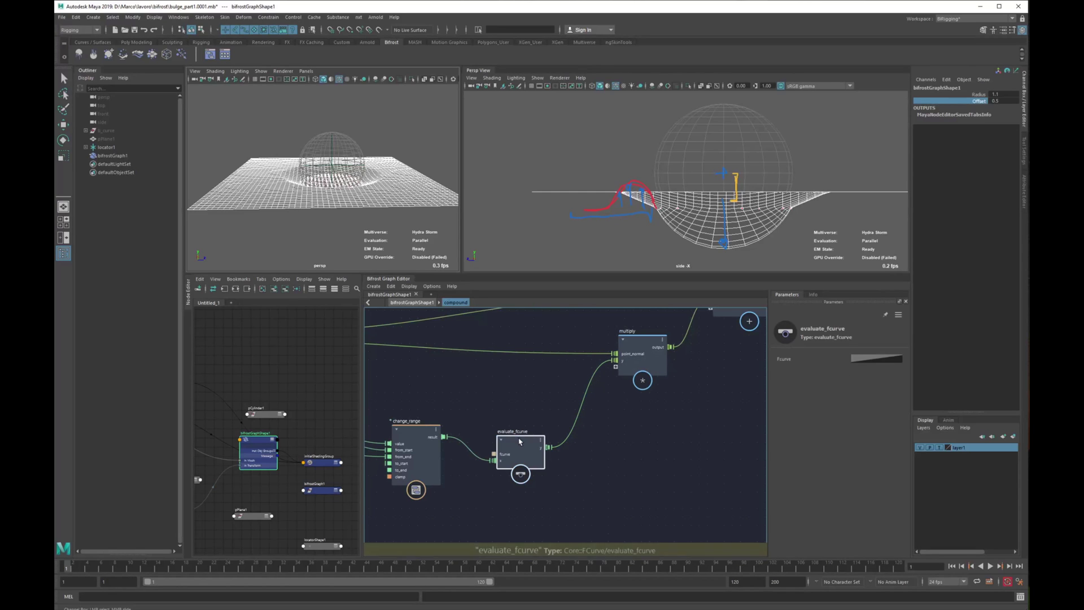
# Open evaluate_fcurve's curve in the FCurve Editor and add a point at position 0.5 with value 1
pyautogui.click(878, 359)
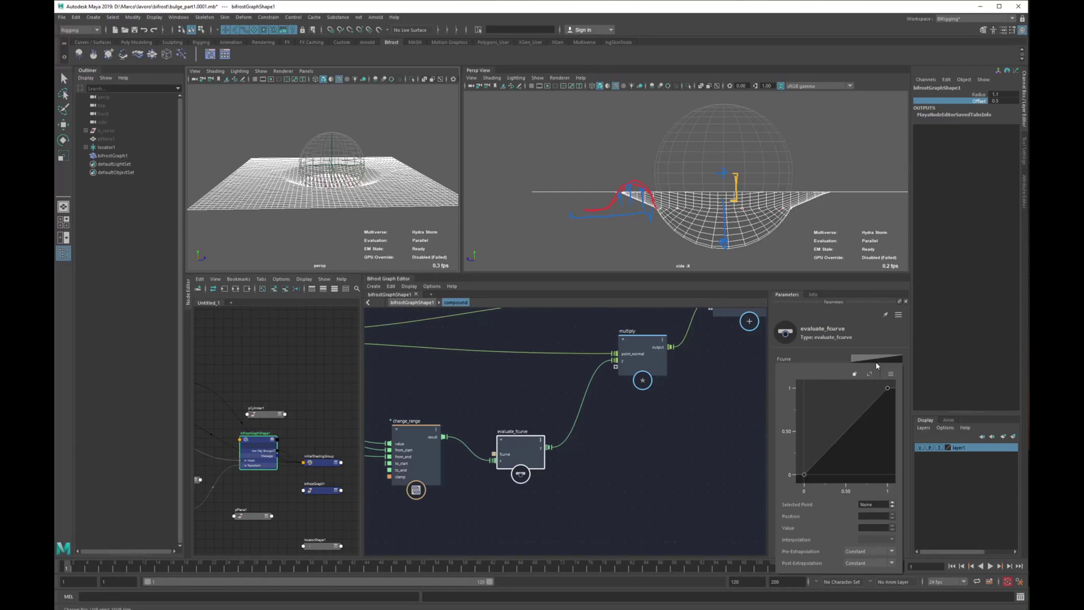
pyautogui.click(855, 375)
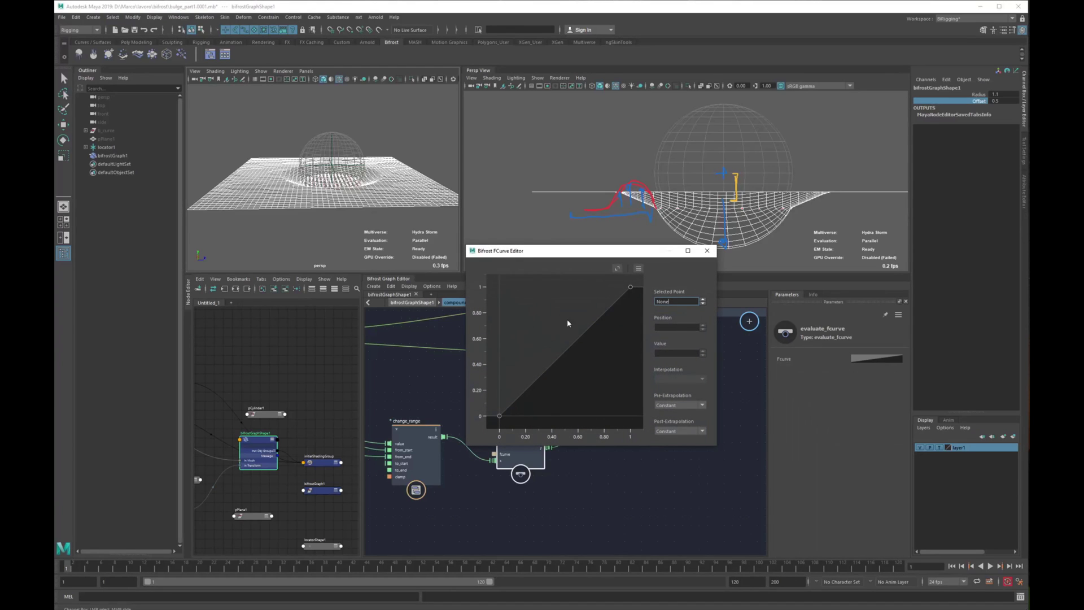
pyautogui.click(567, 348)
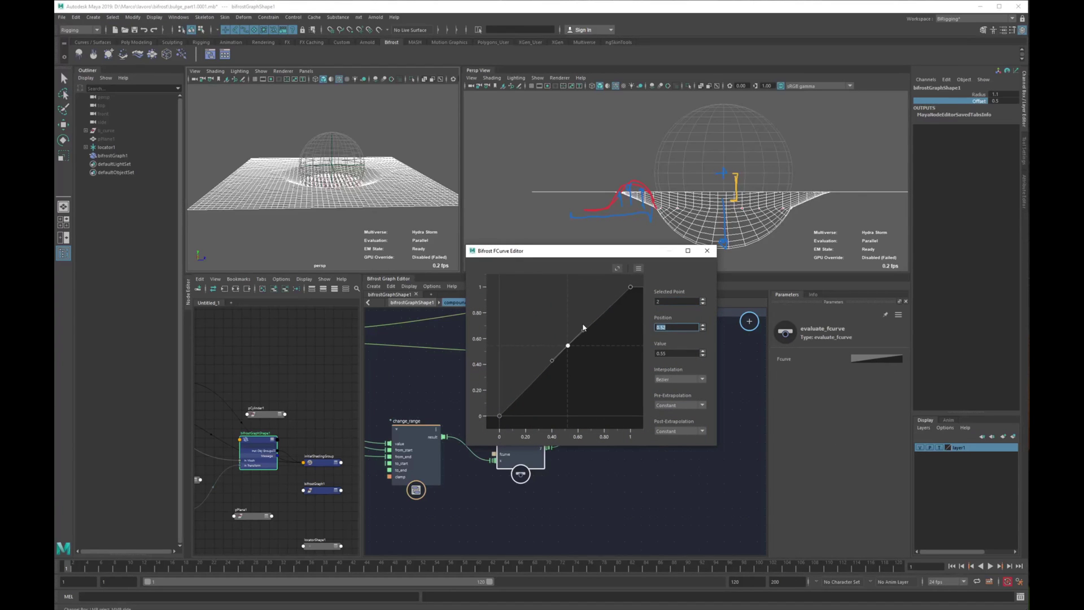
pyautogui.write('0.5')
pyautogui.press('Tab')
pyautogui.write('1')
pyautogui.press('Return')
# Set the value of the curve's end point at position 1 to 0
pyautogui.click(629, 288)
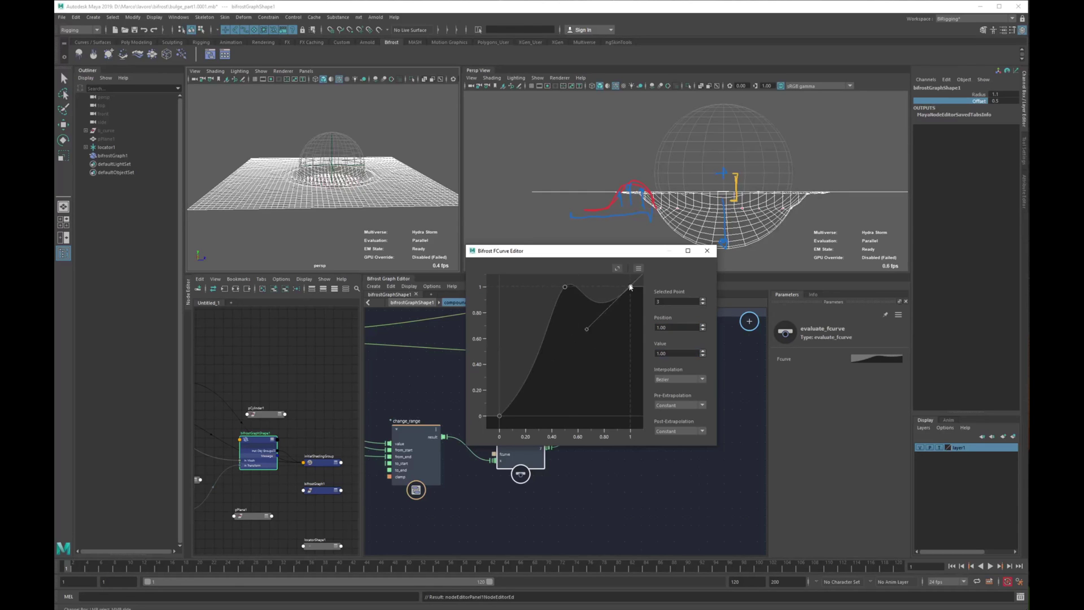
pyautogui.write('0')
pyautogui.press('Return')
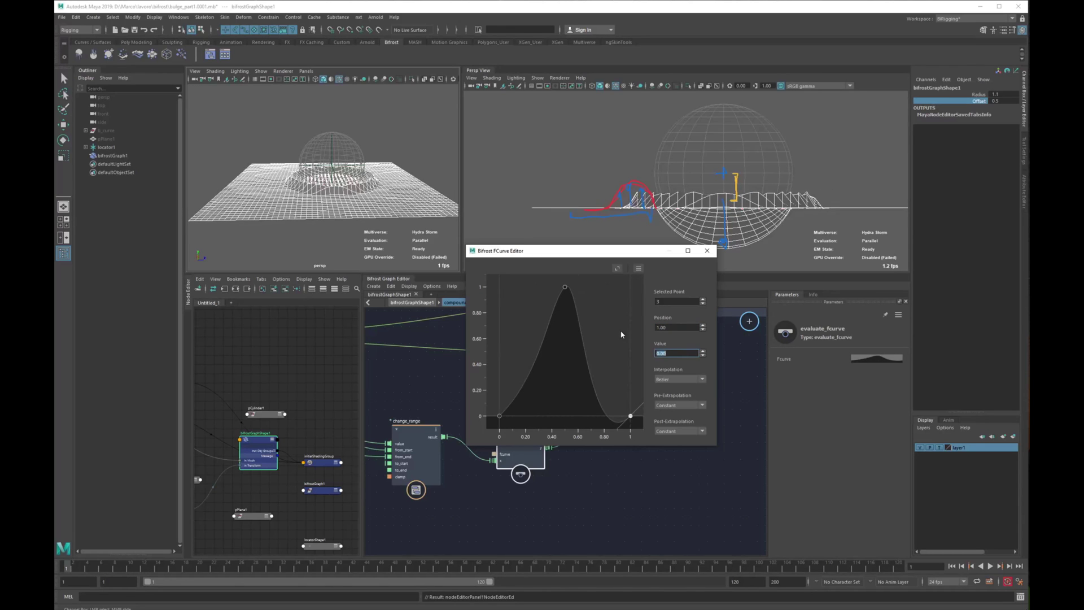
# Try moving the curve's peak toward the start and steepening the start tangent, and undo these changes
pyautogui.moveTo(563, 289); pyautogui.dragTo(523, 289)
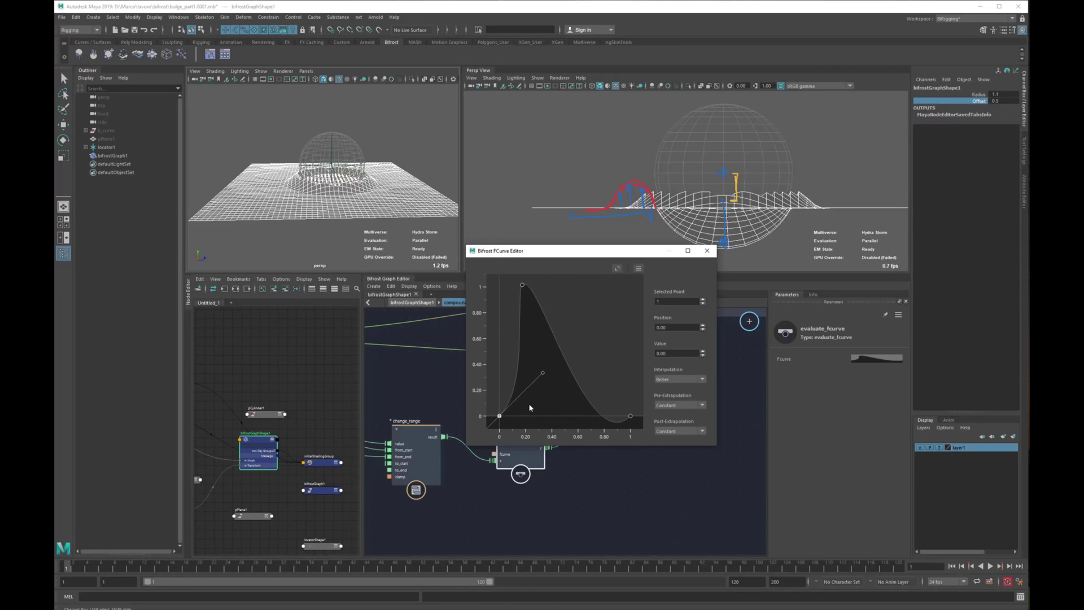
pyautogui.moveTo(539, 370); pyautogui.dragTo(519, 348)
pyautogui.hotkey('ctrl', 'z')
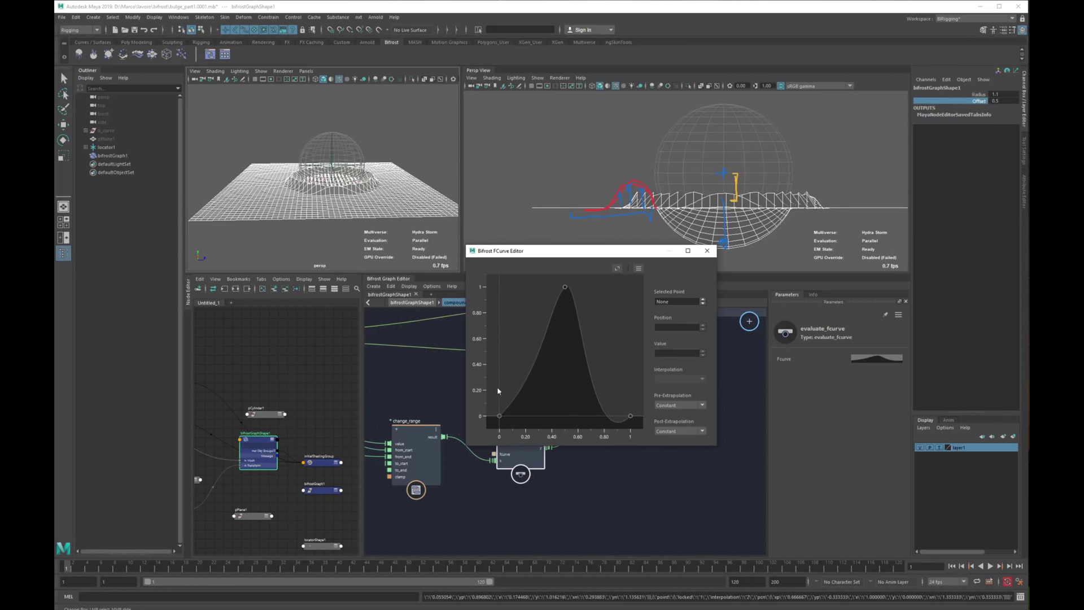
# Steepen the fcurve's start tangent, move its peak to about position 0.35 and round the peak
pyautogui.moveTo(497, 386); pyautogui.dragTo(528, 422)
pyautogui.moveTo(540, 375); pyautogui.dragTo(503, 332)
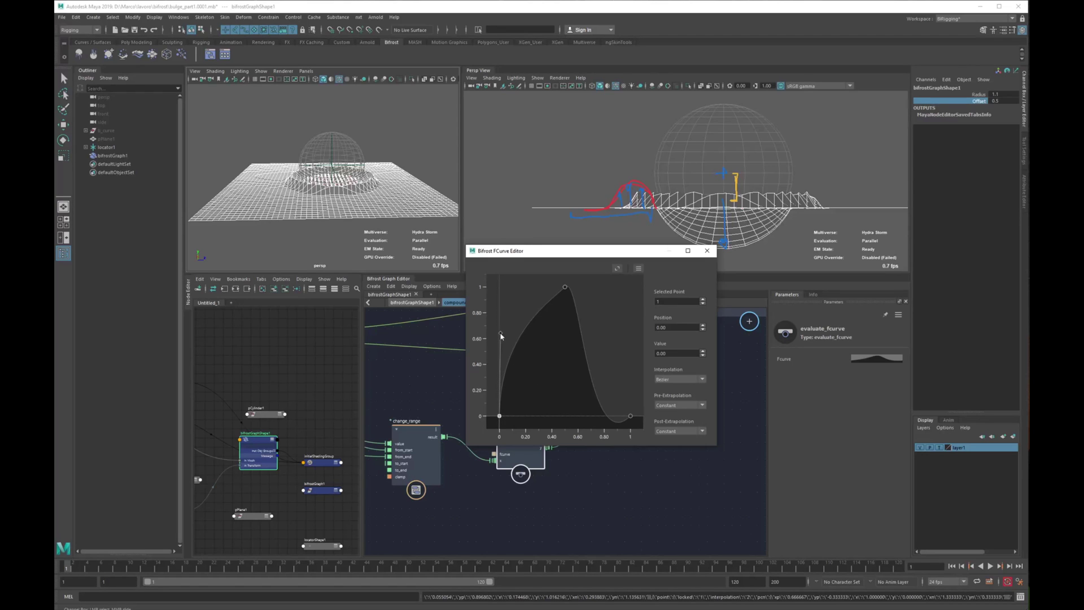
pyautogui.click(565, 287)
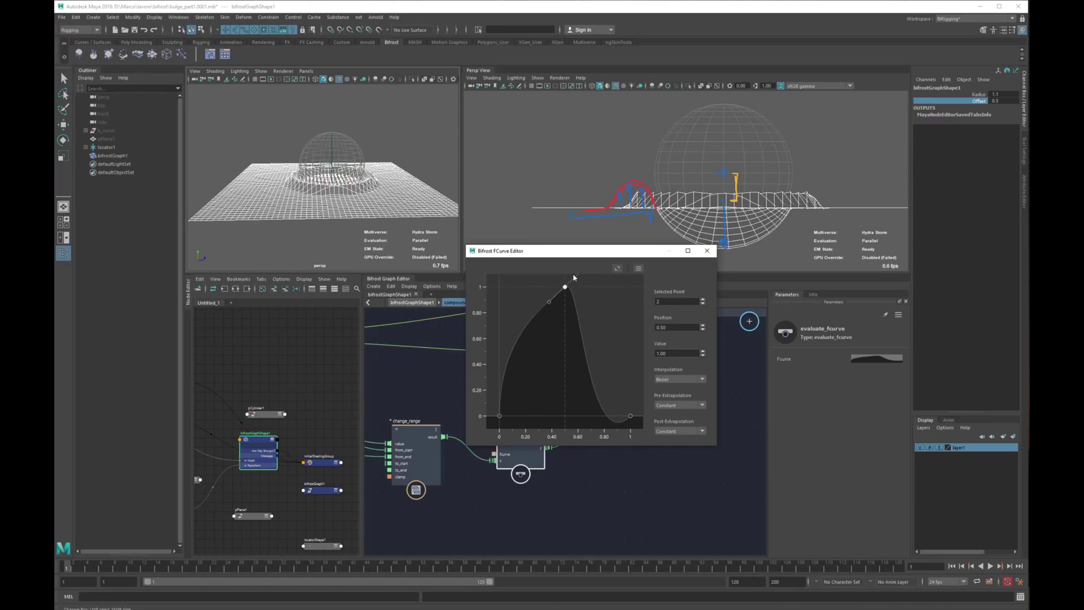
pyautogui.moveTo(566, 289); pyautogui.dragTo(511, 292)
# Adjust the tangent of the fcurve's end point at position 1 so the curve descends to 0 without dipping below it
pyautogui.click(630, 415)
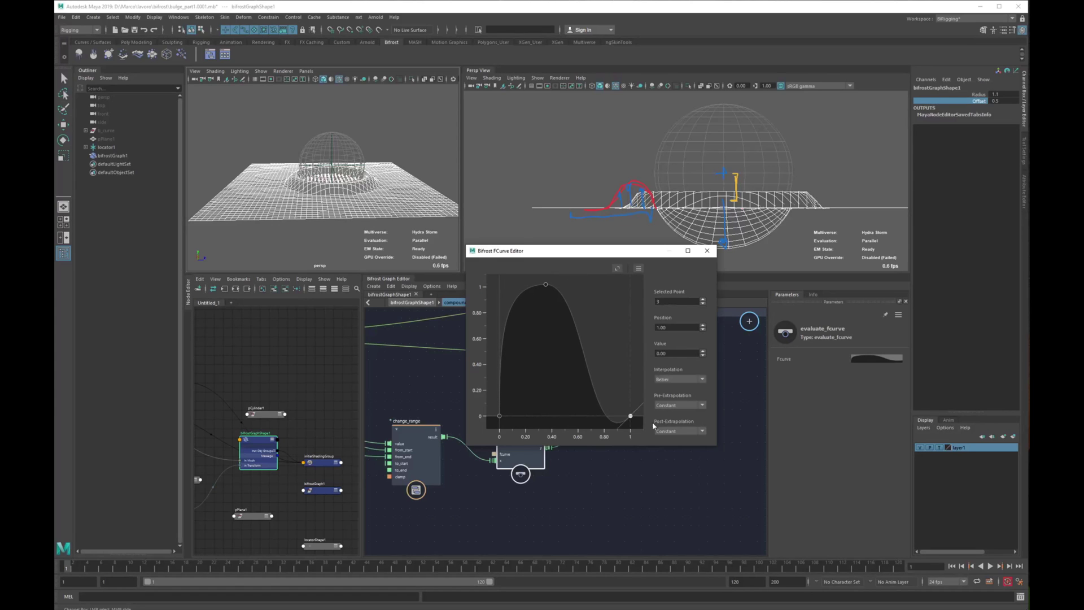
pyautogui.click(608, 420)
pyautogui.keyDown('alt'); pyautogui.moveTo(623, 395); pyautogui.dragTo(589, 347, button='middle'); pyautogui.keyUp('alt')
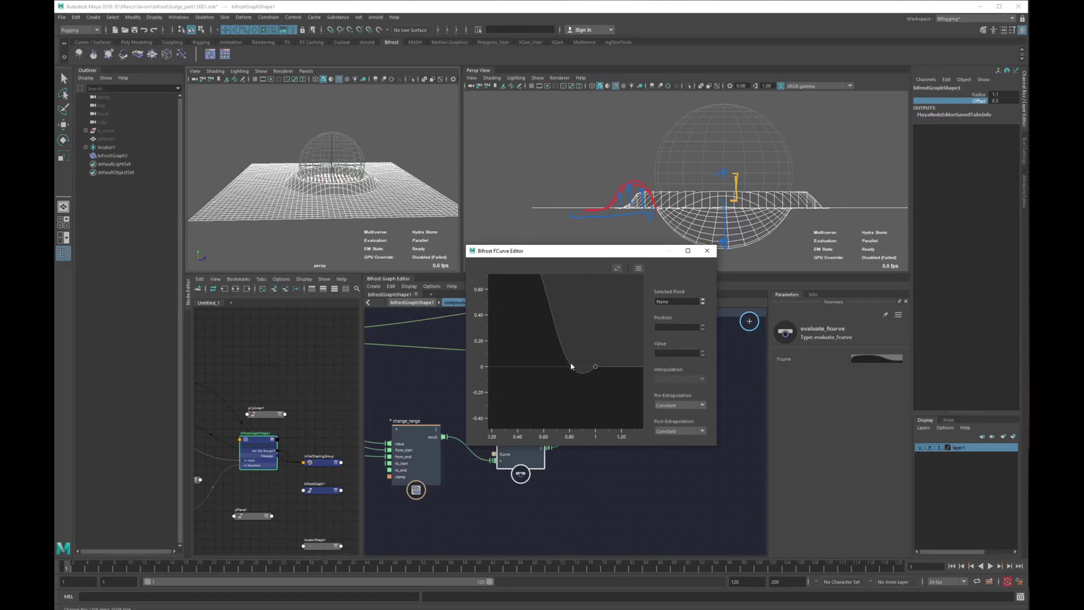
pyautogui.click(595, 366)
pyautogui.moveTo(551, 408); pyautogui.dragTo(530, 361)
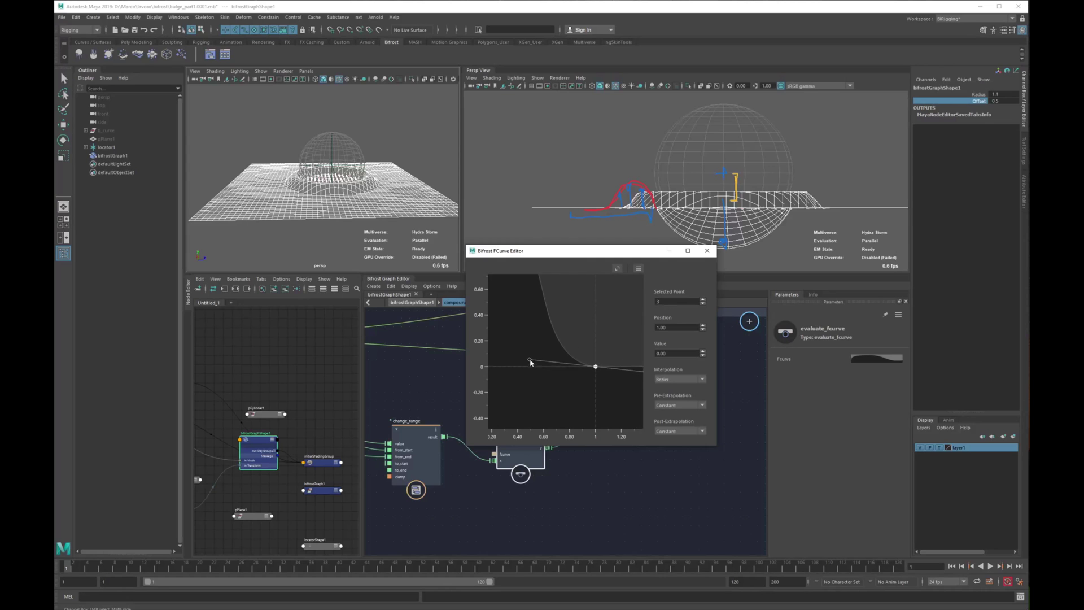
pyautogui.scroll(-3, 561, 381)
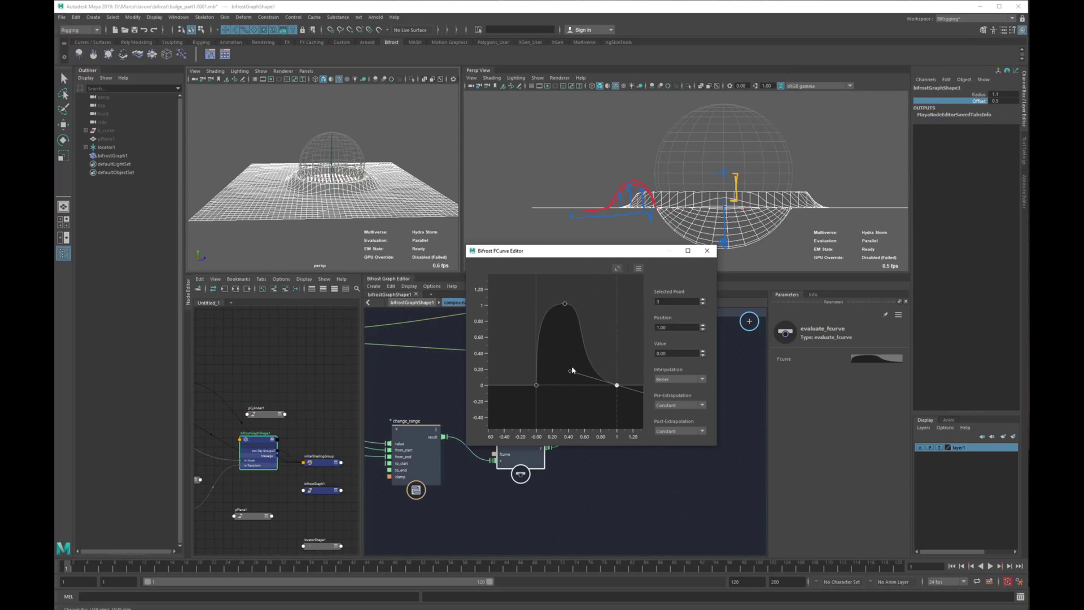
# Close the FCurve Editor and activate the Offset attribute of bifrostGraphShape1
pyautogui.keyDown('alt'); pyautogui.moveTo(418, 130); pyautogui.dragTo(395, 127); pyautogui.keyUp('alt')
pyautogui.click(395, 133)
pyautogui.keyDown('alt'); pyautogui.moveTo(342, 191); pyautogui.dragTo(372, 226, button='right'); pyautogui.keyUp('alt')
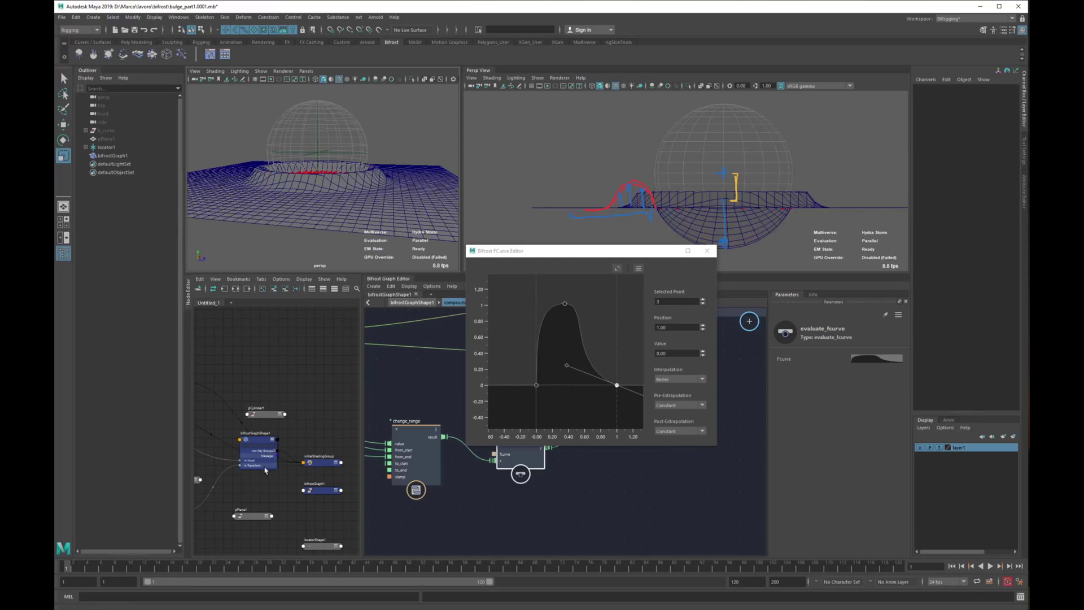
pyautogui.doubleClick(250, 436)
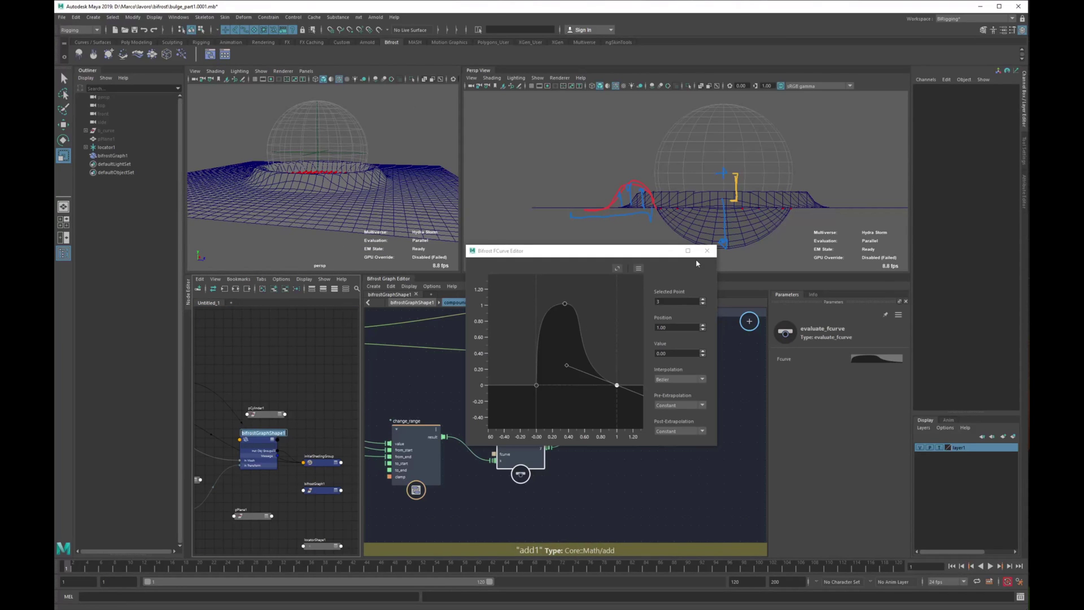
pyautogui.click(707, 250)
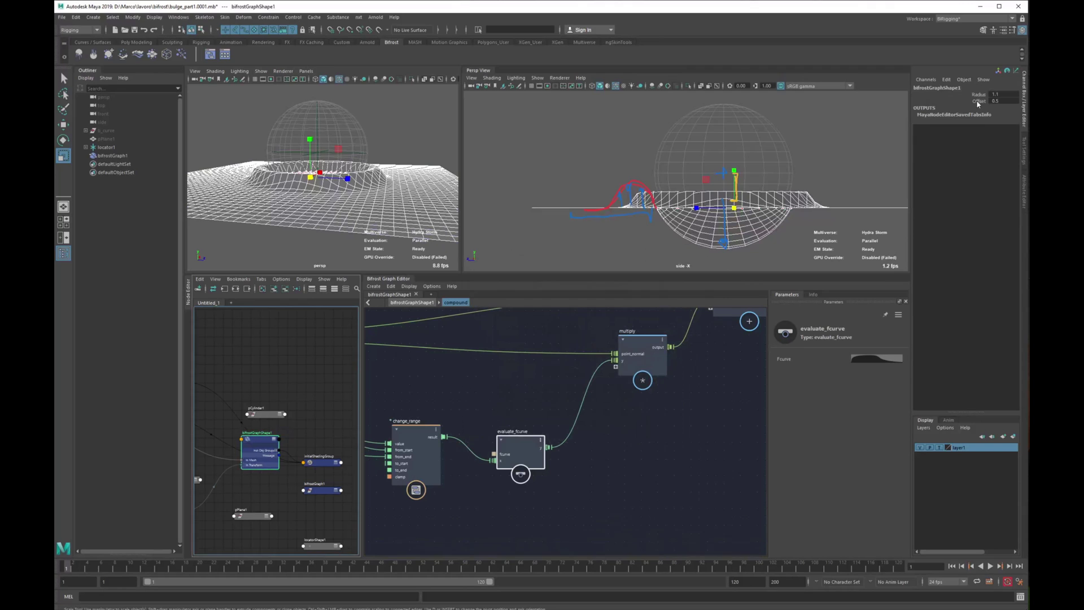
pyautogui.click(978, 101)
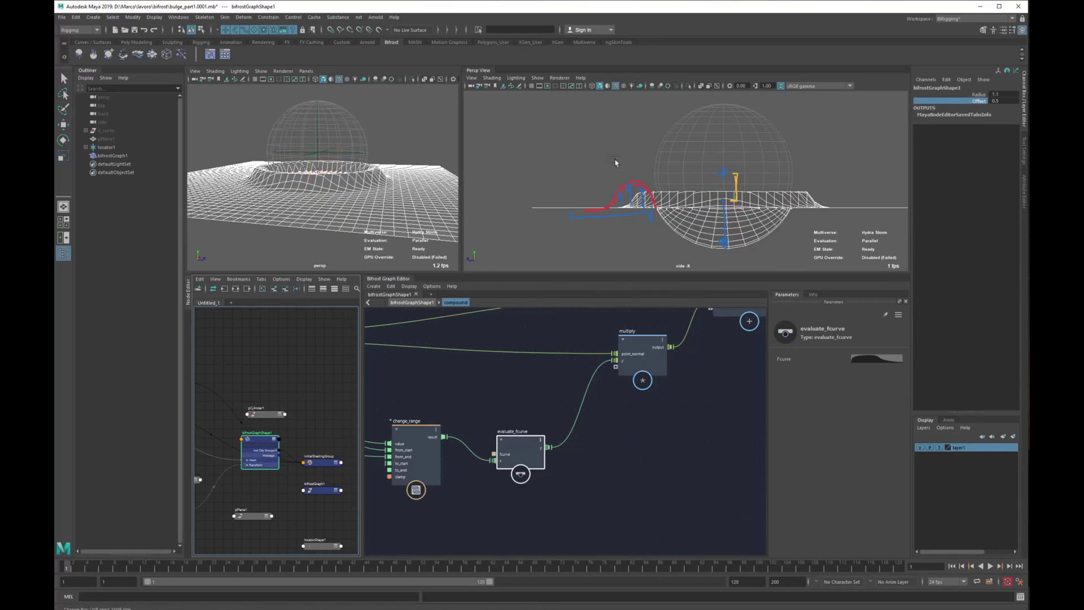
# Test the bulge by raising the sphere's locator1 above the plane, and lower it to about 4.3 in Translate Y
pyautogui.click(321, 136)
pyautogui.press('w')
pyautogui.moveTo(313, 112); pyautogui.dragTo(334, 85)
pyautogui.hotkey('ctrl', 'z')
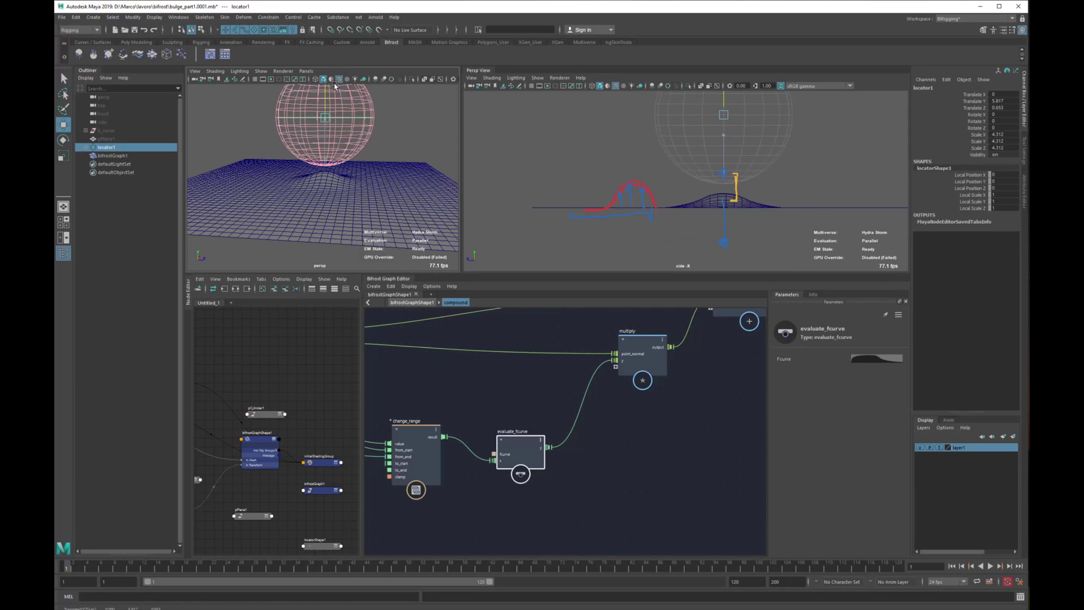
pyautogui.keyDown('alt'); pyautogui.moveTo(348, 174); pyautogui.dragTo(370, 211); pyautogui.keyUp('alt')
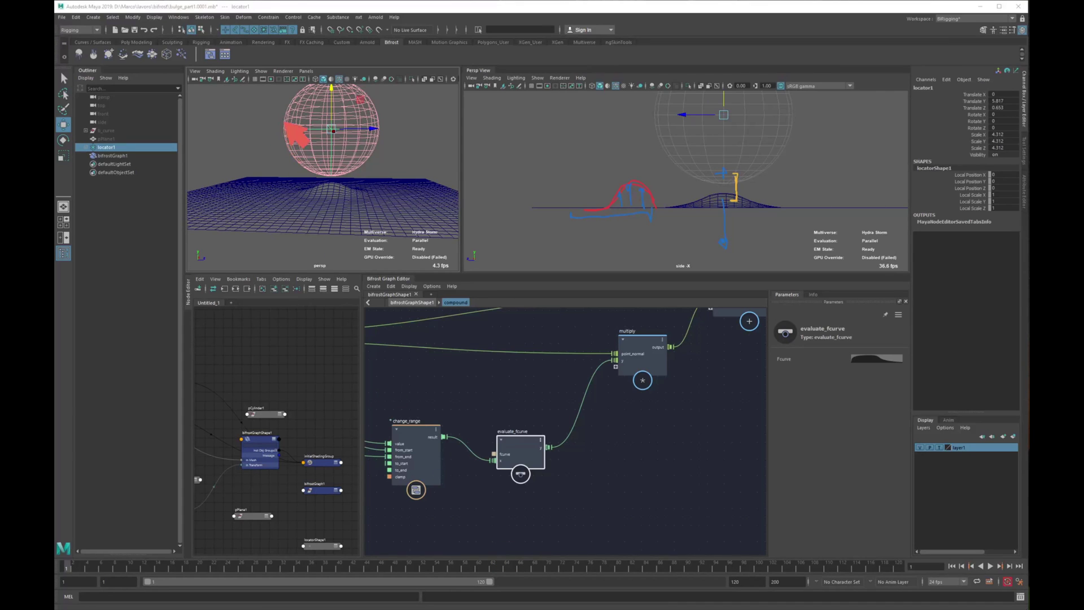
pyautogui.moveTo(280, 125); pyautogui.dragTo(314, 177)
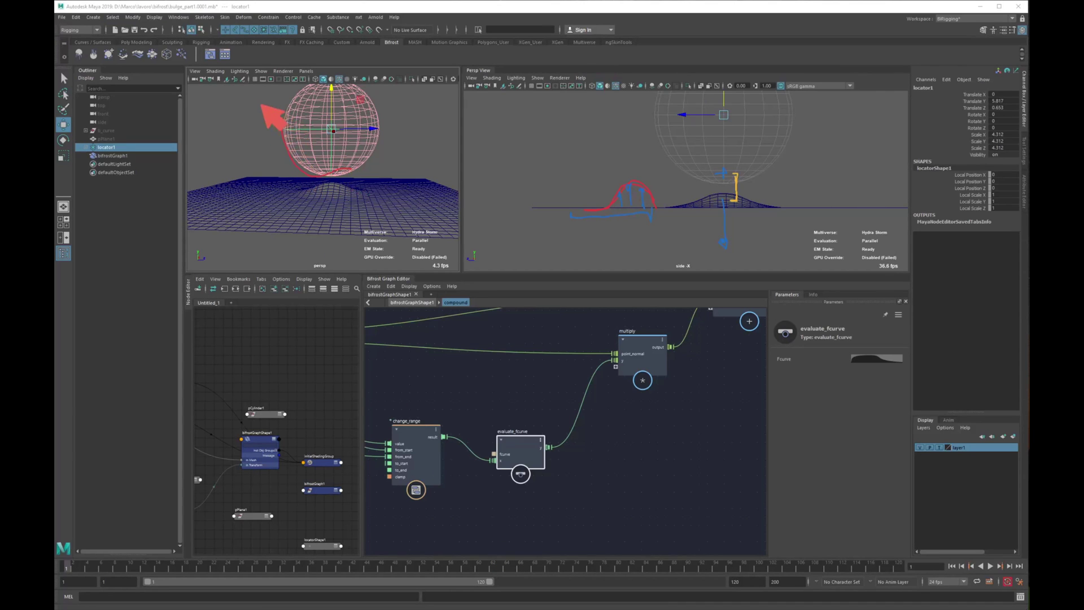
pyautogui.moveTo(261, 105)
pyautogui.mouseDown()
pyautogui.moveTo(260, 148)
pyautogui.moveTo(340, 216)
pyautogui.mouseUp()
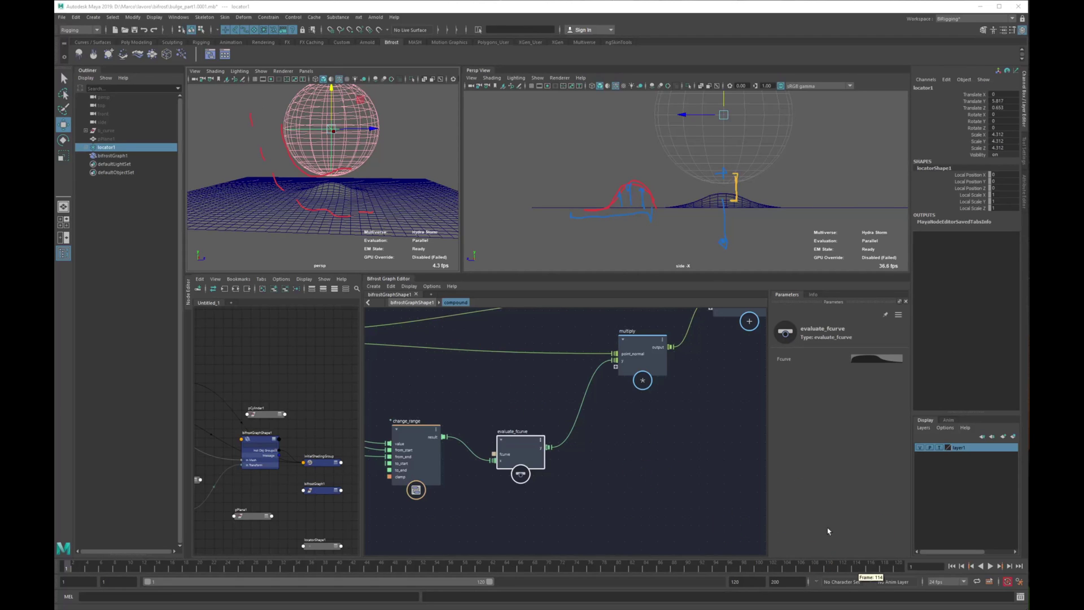
pyautogui.moveTo(332, 89); pyautogui.dragTo(334, 107)
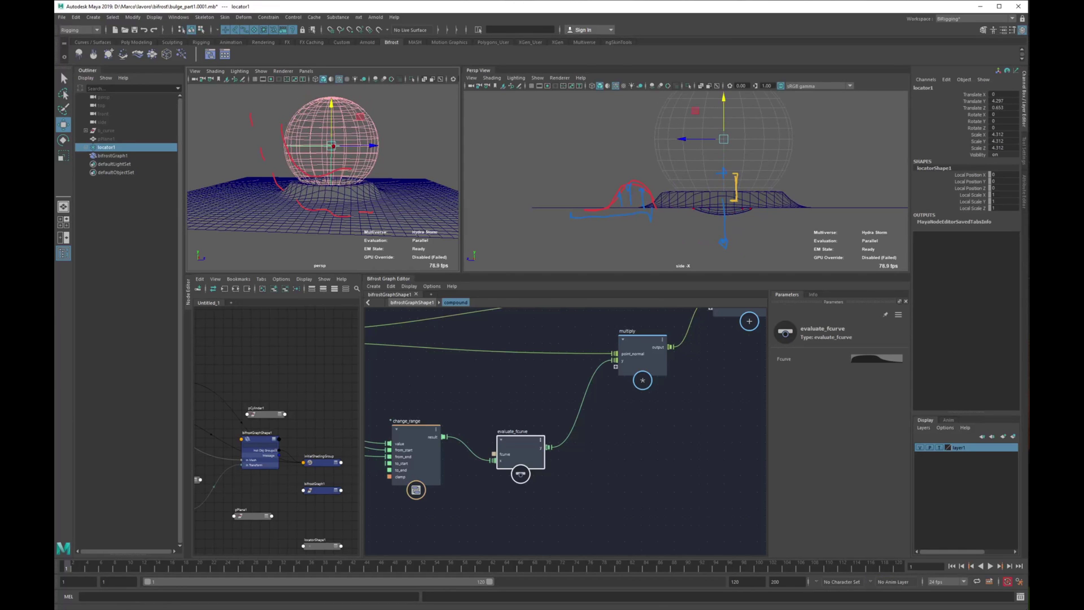
pyautogui.press('Escape')
pyautogui.press('a')
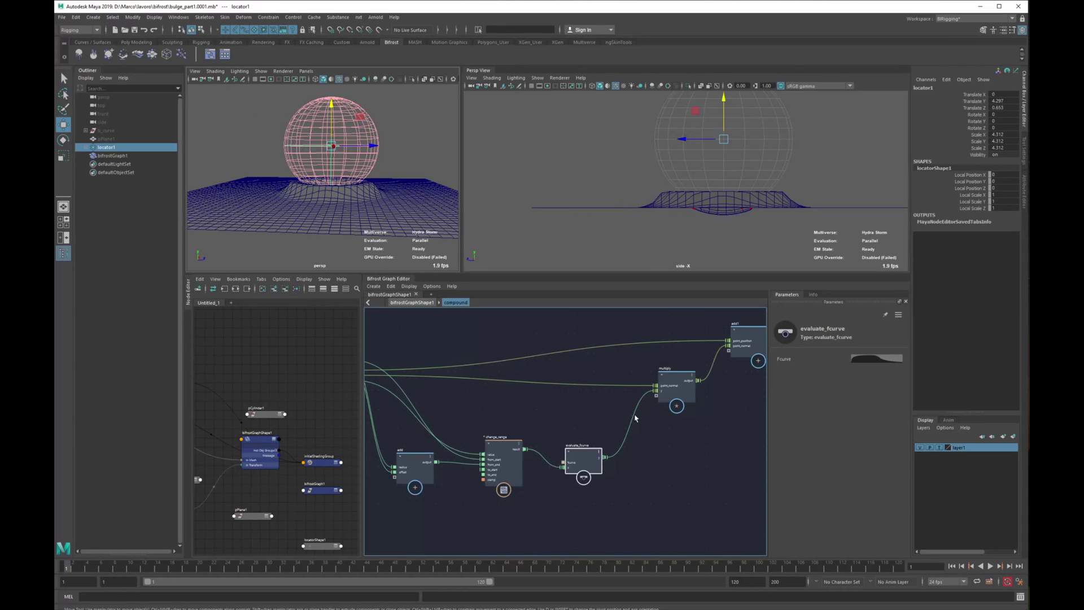
# Add an input node inside the compound, beside the evaluate_fcurve node
pyautogui.keyDown('alt'); pyautogui.moveTo(741, 332); pyautogui.dragTo(644, 355, button='middle'); pyautogui.keyUp('alt')
pyautogui.keyDown('alt'); pyautogui.moveTo(539, 456); pyautogui.dragTo(681, 406, button='middle'); pyautogui.keyUp('alt')
pyautogui.keyDown('alt'); pyautogui.moveTo(586, 439); pyautogui.dragTo(667, 411, button='right'); pyautogui.keyUp('alt')
pyautogui.keyDown('alt'); pyautogui.moveTo(751, 379); pyautogui.dragTo(612, 388, button='middle'); pyautogui.keyUp('alt')
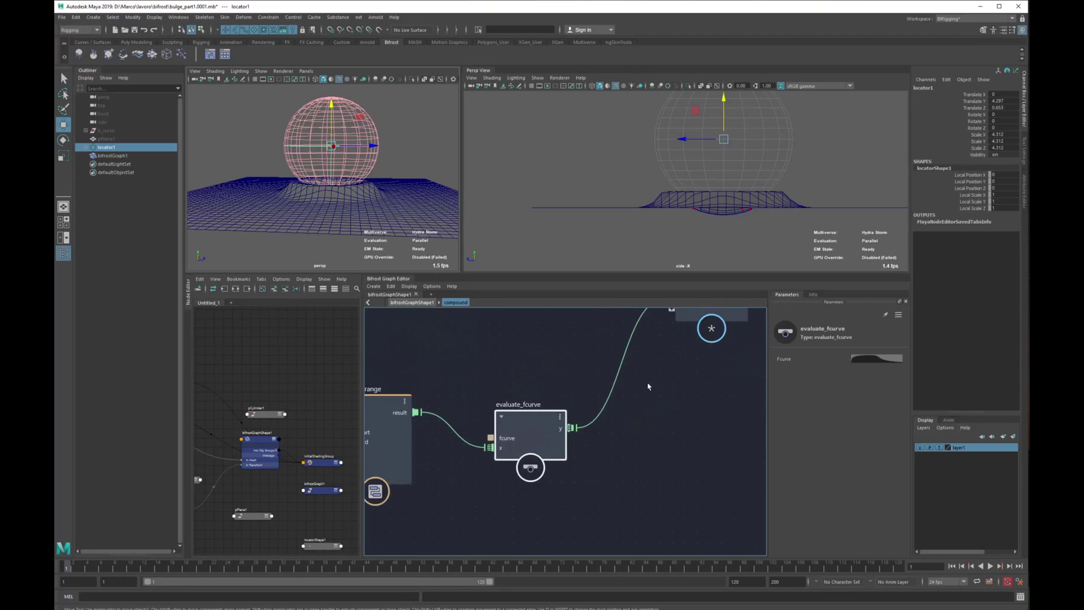
pyautogui.keyDown('alt'); pyautogui.moveTo(678, 347); pyautogui.dragTo(600, 476, button='middle'); pyautogui.keyUp('alt')
pyautogui.keyDown('alt'); pyautogui.moveTo(610, 547); pyautogui.dragTo(631, 444, button='middle'); pyautogui.keyUp('alt')
pyautogui.click(631, 444)
pyautogui.press('Tab')
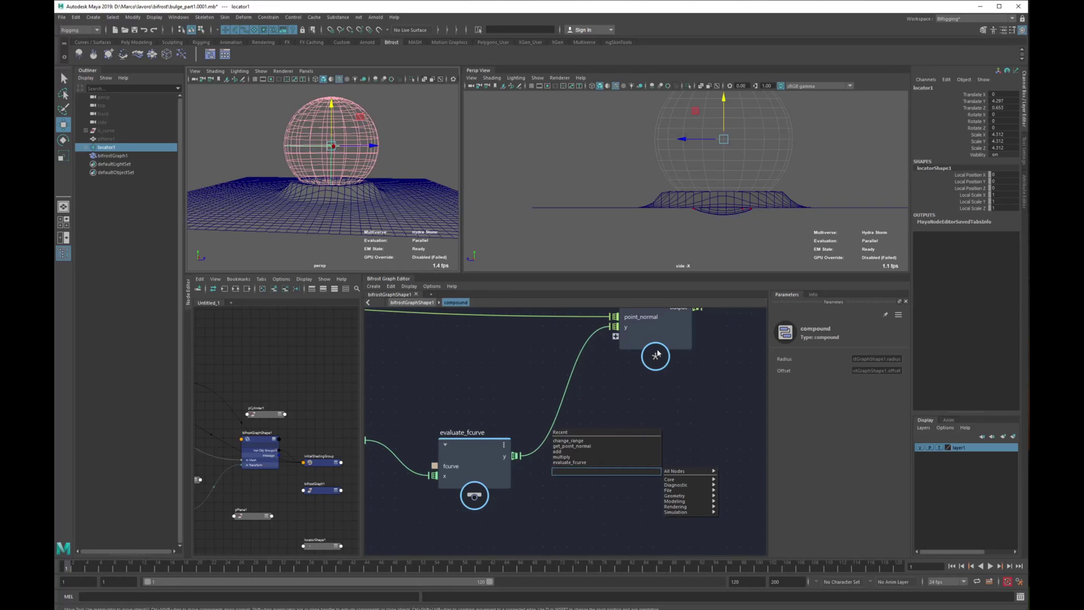
pyautogui.write('in')
pyautogui.press('Down')
pyautogui.press('Down')
pyautogui.press('Down')
pyautogui.press('Down')
pyautogui.press('Down')
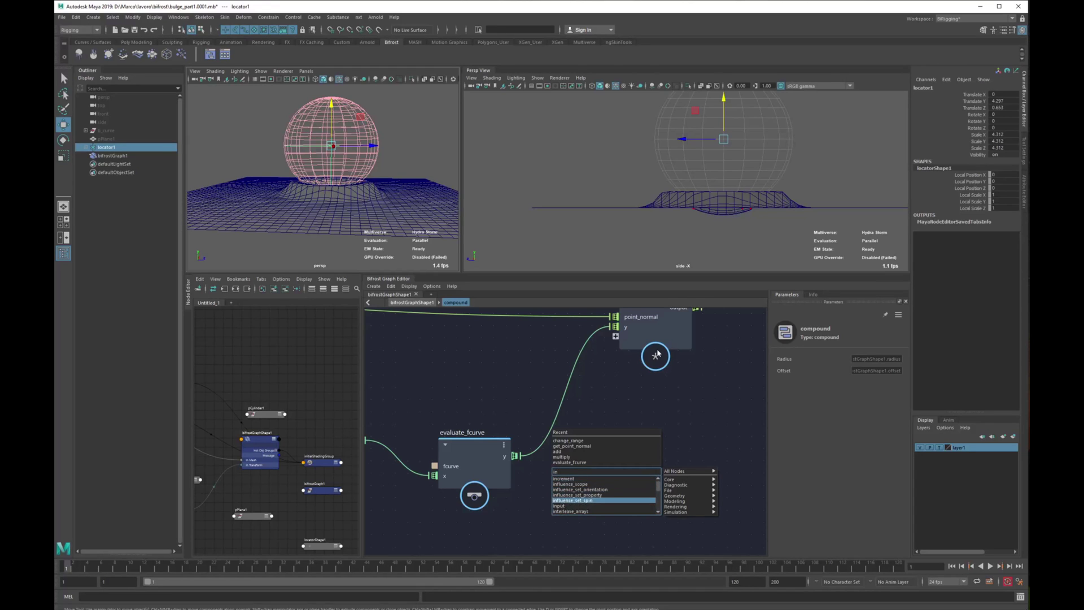
pyautogui.press('Return')
# Create a port on the new input node by linking it to change_range's to_end port, and delete the connecting wire
pyautogui.keyDown('alt'); pyautogui.moveTo(471, 432); pyautogui.dragTo(629, 424, button='middle'); pyautogui.keyUp('alt')
pyautogui.scroll(-1, 628, 425)
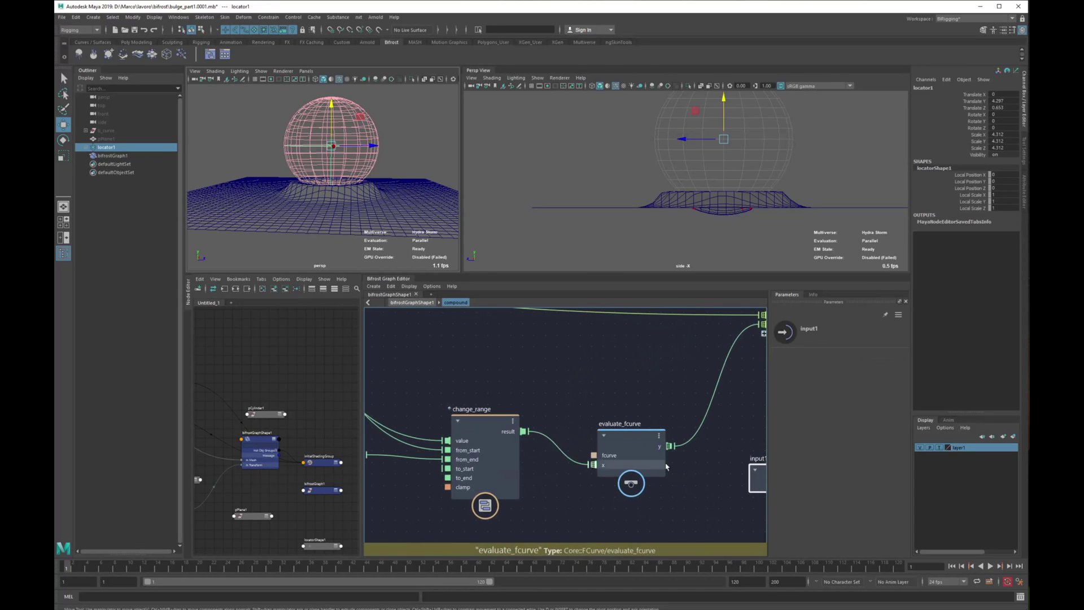
pyautogui.click(706, 497)
pyautogui.keyDown('alt'); pyautogui.moveTo(723, 467); pyautogui.dragTo(750, 445, button='middle'); pyautogui.keyUp('alt')
pyautogui.keyDown('alt'); pyautogui.moveTo(750, 445); pyautogui.dragTo(643, 442, button='right'); pyautogui.keyUp('alt')
pyautogui.keyDown('alt'); pyautogui.moveTo(734, 449); pyautogui.dragTo(632, 445, button='middle'); pyautogui.keyUp('alt')
pyautogui.moveTo(691, 450); pyautogui.dragTo(493, 489)
pyautogui.scroll(3, 493, 489)
pyautogui.moveTo(482, 409); pyautogui.dragTo(498, 485)
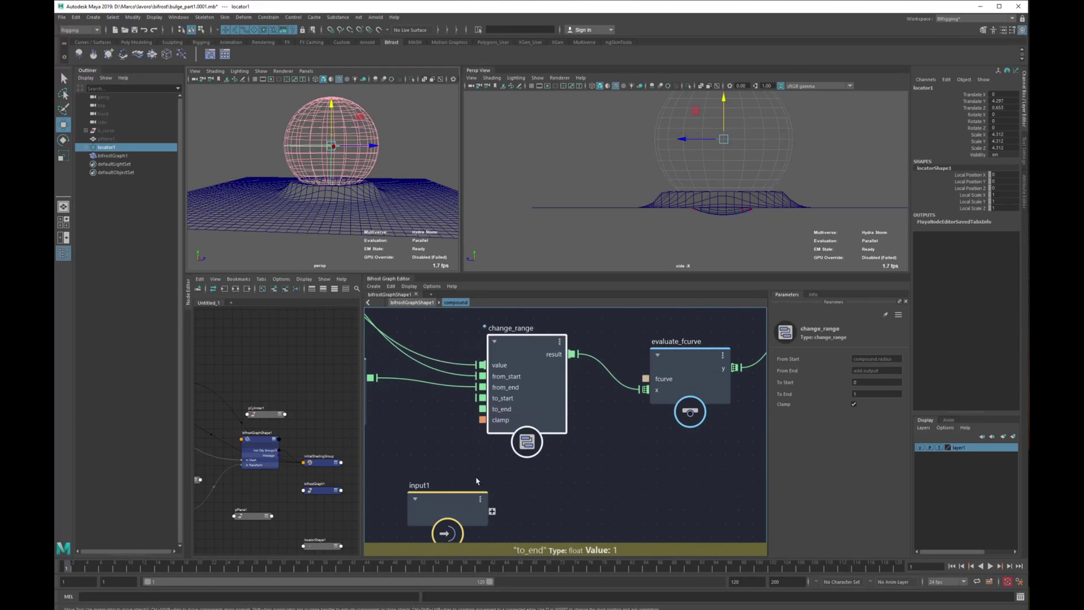
pyautogui.moveTo(482, 408); pyautogui.dragTo(705, 480)
pyautogui.click(494, 469)
pyautogui.press('Delete')
# Rename the new input node's to_end port as stre
pyautogui.keyDown('alt'); pyautogui.moveTo(681, 470); pyautogui.dragTo(485, 461, button='middle'); pyautogui.keyUp('alt')
pyautogui.moveTo(524, 493); pyautogui.dragTo(525, 485)
pyautogui.rightClick(525, 483)
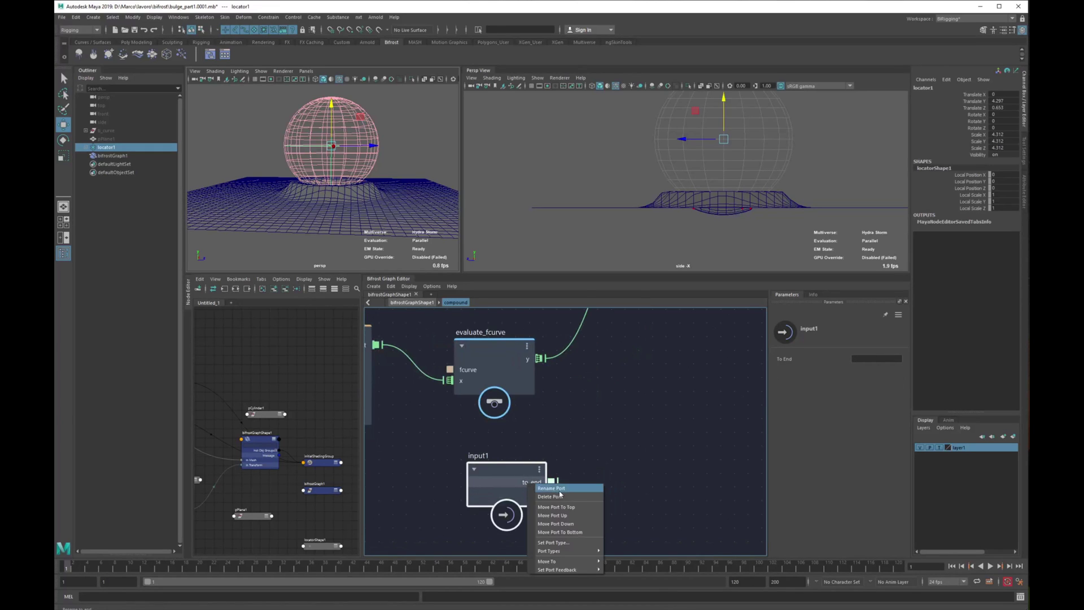
pyautogui.click(560, 494)
pyautogui.press('Return')
# Place the input node below the multiply node and connect its stre port to a new port on multiply
pyautogui.moveTo(495, 487); pyautogui.dragTo(632, 399)
pyautogui.keyDown('alt'); pyautogui.moveTo(633, 398); pyautogui.dragTo(554, 430, button='right'); pyautogui.keyUp('alt')
pyautogui.keyDown('alt'); pyautogui.moveTo(722, 398); pyautogui.dragTo(627, 472, button='middle'); pyautogui.keyUp('alt')
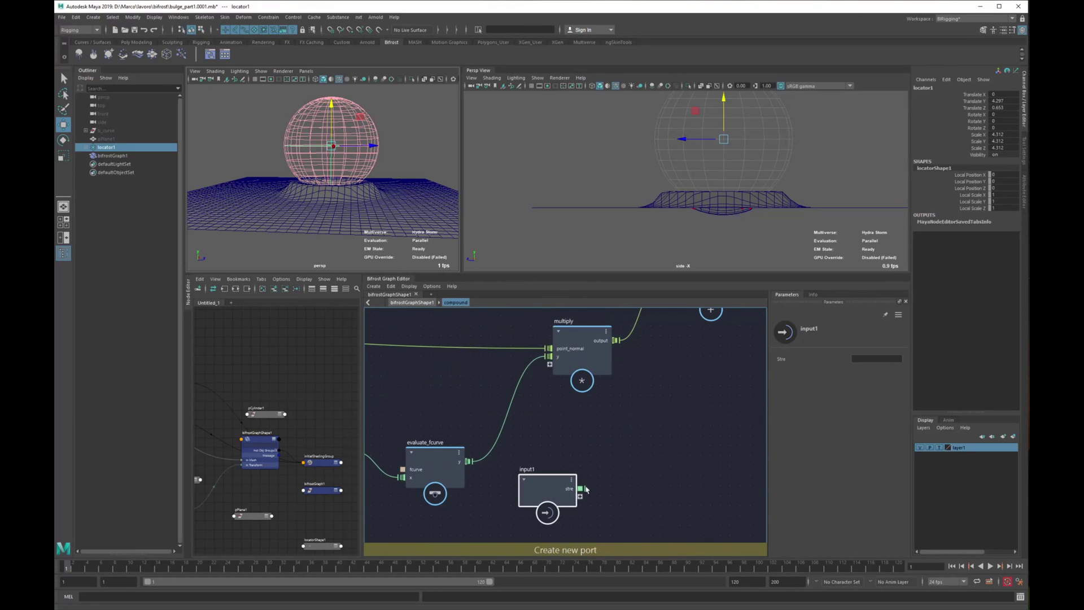
pyautogui.moveTo(585, 489); pyautogui.dragTo(549, 365)
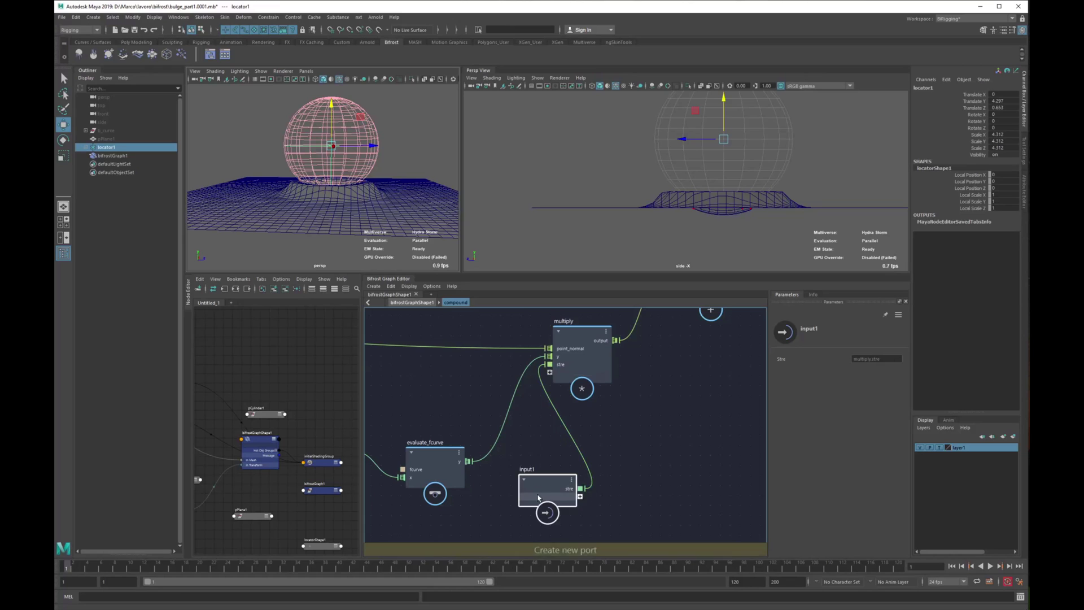
# Return to the bifrostGraphShape1 level, add an input node and connect it to the compound's stre port
pyautogui.click(411, 301)
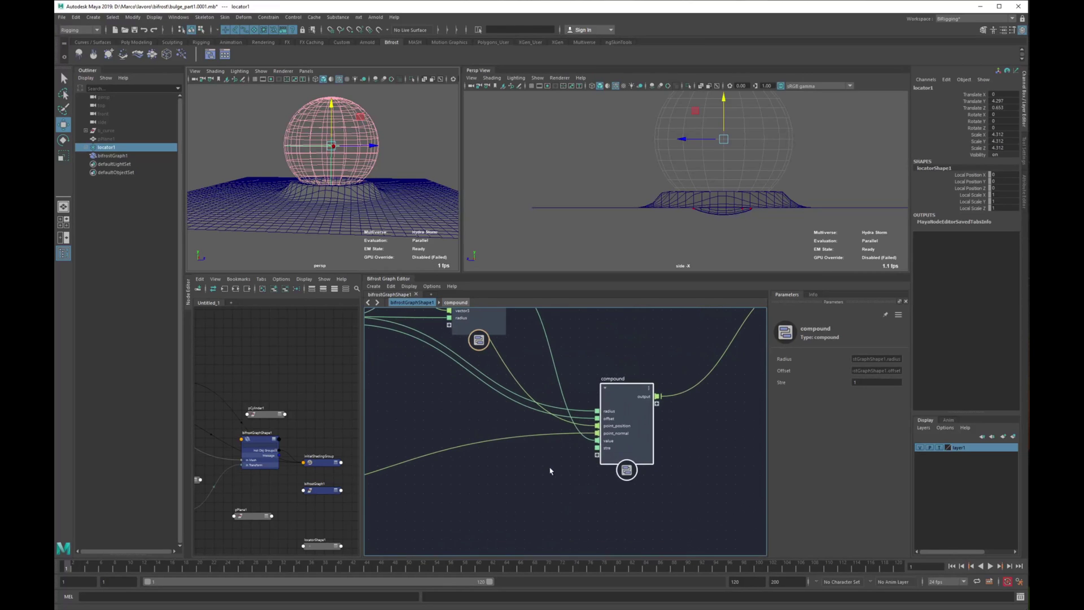
pyautogui.click(550, 470)
pyautogui.press('Tab')
pyautogui.write('int')
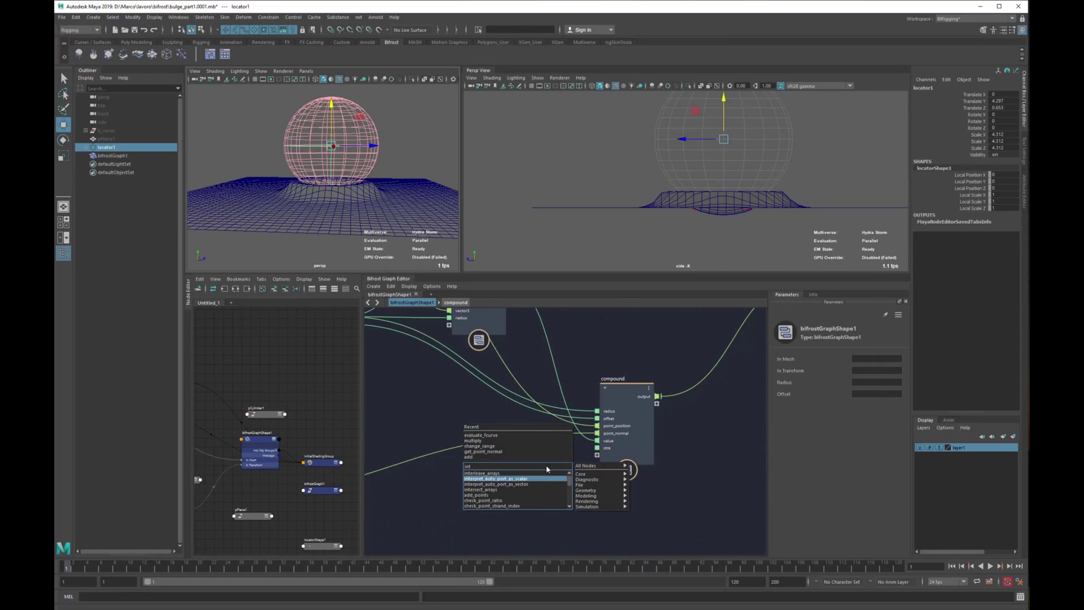
pyautogui.press('BackSpace')
pyautogui.write('put')
pyautogui.press('Return')
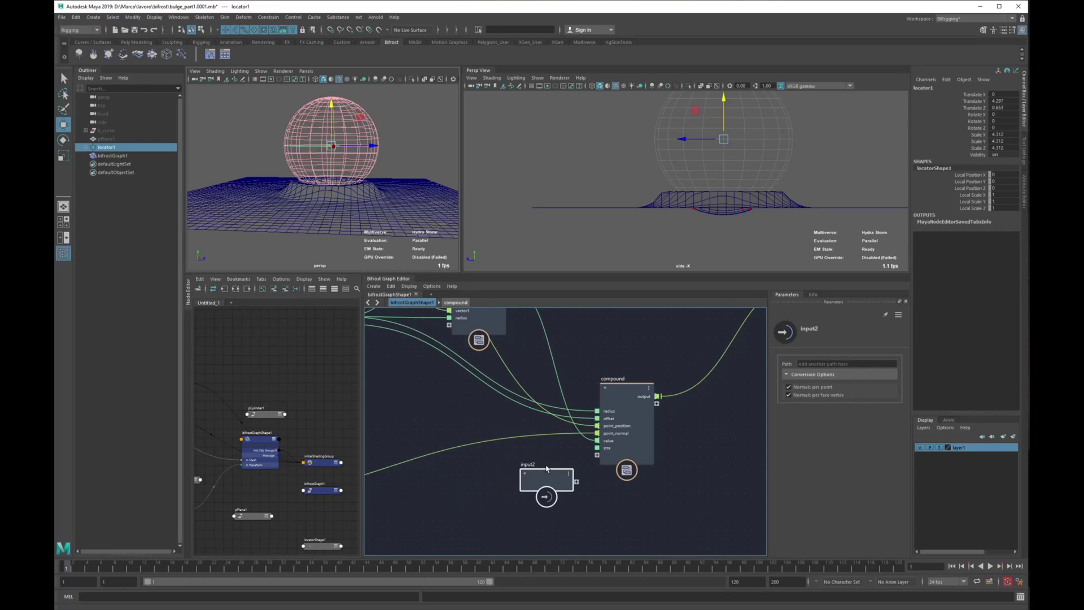
pyautogui.keyDown('alt'); pyautogui.moveTo(561, 461); pyautogui.dragTo(585, 453, button='middle'); pyautogui.keyUp('alt')
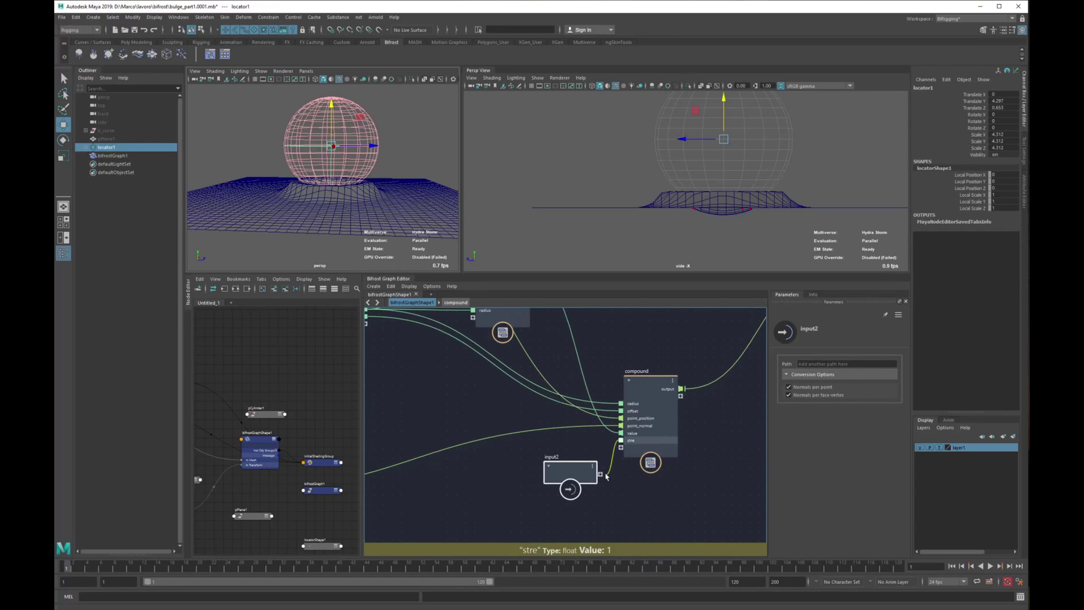
pyautogui.moveTo(605, 476); pyautogui.dragTo(600, 475)
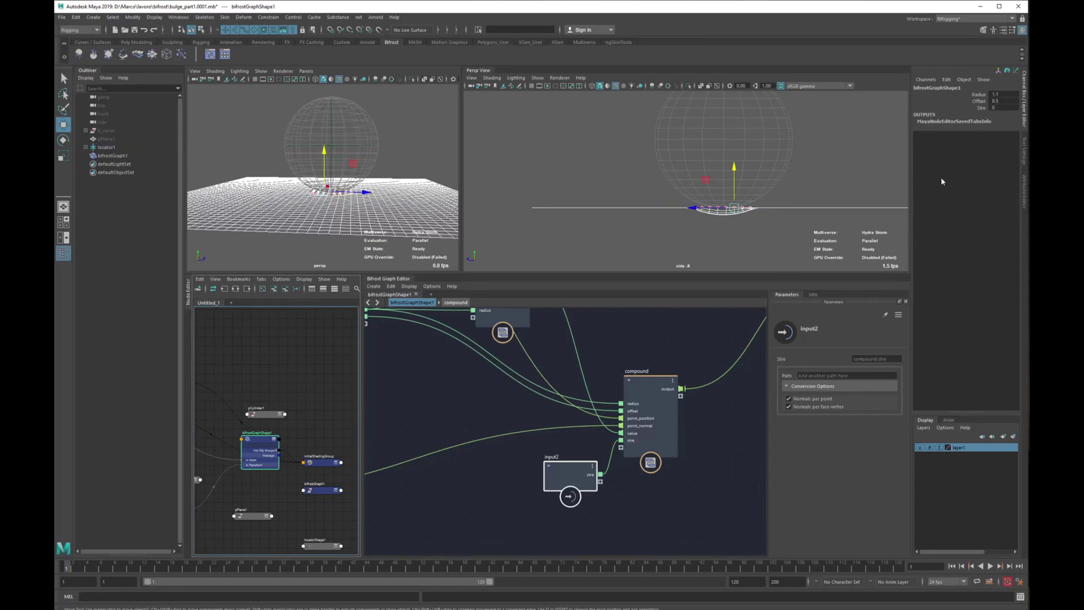
# Lower the sphere's locator further into the plane and set bifrostGraphShape1's Stre attribute to 1
pyautogui.click(341, 130)
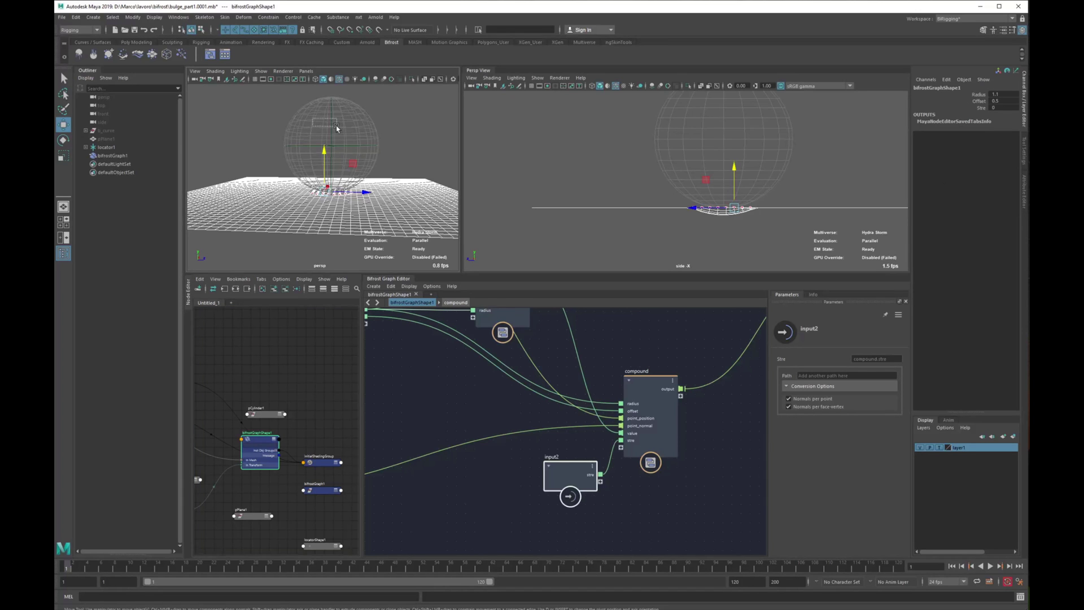
pyautogui.click(258, 444)
pyautogui.click(980, 108)
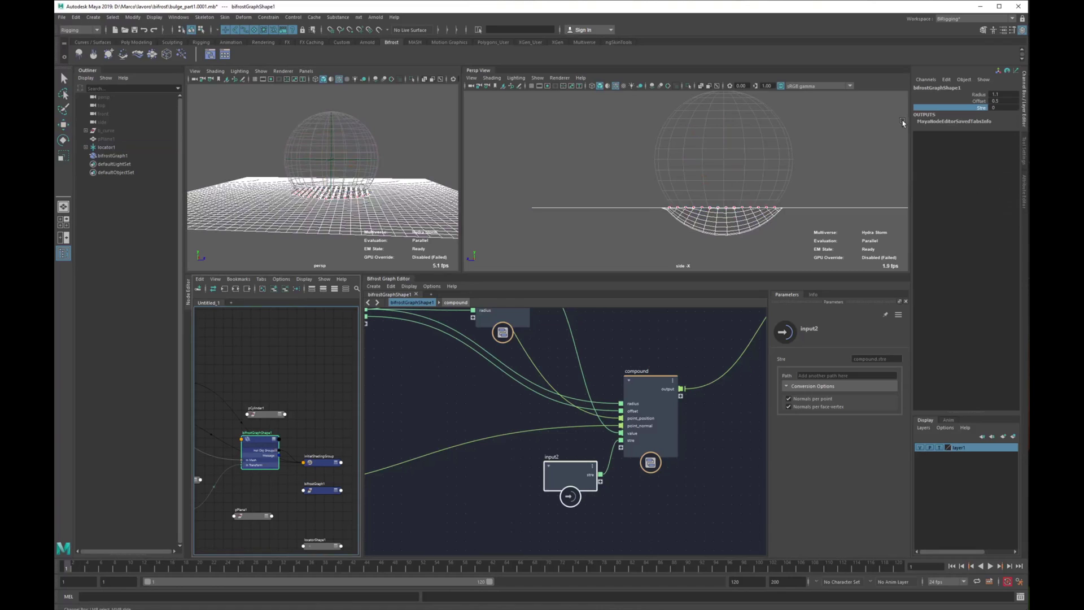
pyautogui.moveTo(584, 145); pyautogui.dragTo(813, 153, button='middle')
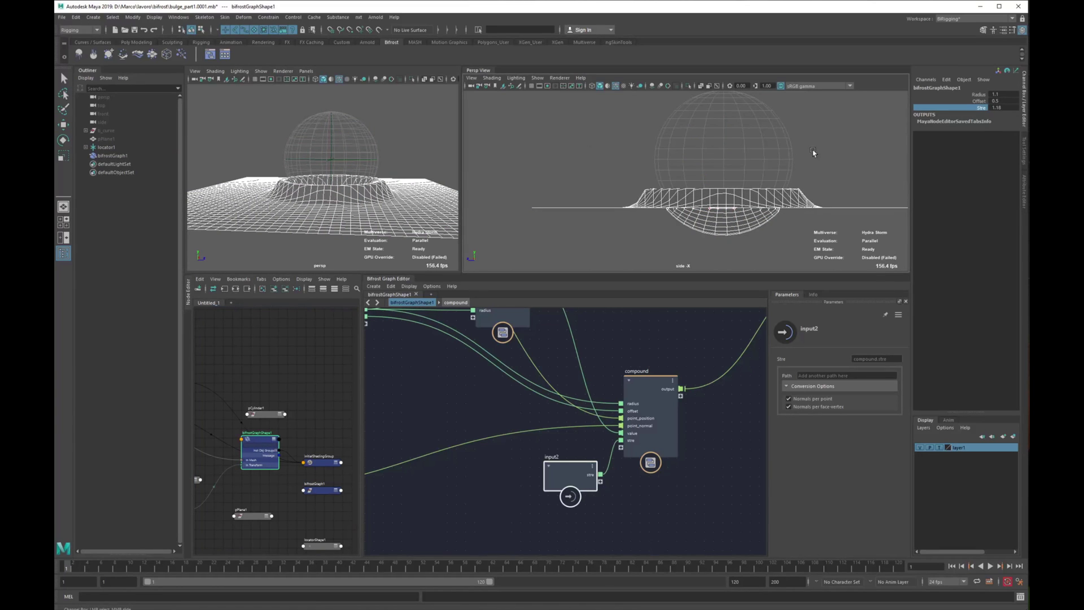
pyautogui.doubleClick(1006, 108)
pyautogui.press('Return')
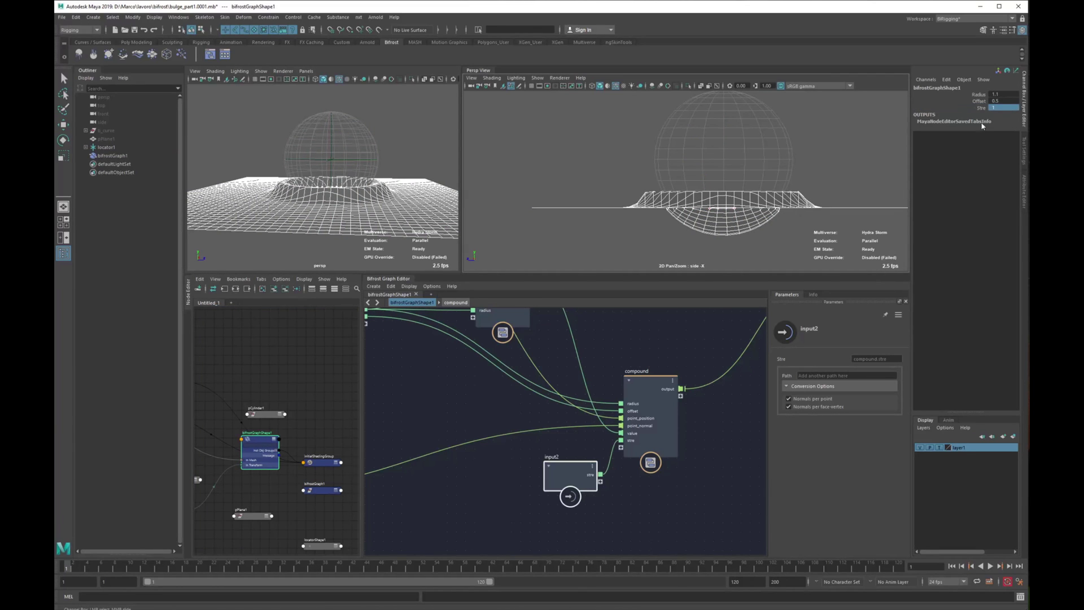
# Try varying the Stre attribute interactively, and undo the change
pyautogui.click(980, 107)
pyautogui.moveTo(564, 146); pyautogui.dragTo(606, 146, button='middle')
pyautogui.hotkey('ctrl', 'z')
# Open the internal graph of the compound node
pyautogui.keyDown('alt'); pyautogui.moveTo(725, 506); pyautogui.dragTo(655, 552, button='middle'); pyautogui.keyUp('alt')
pyautogui.scroll(-2, 649, 536)
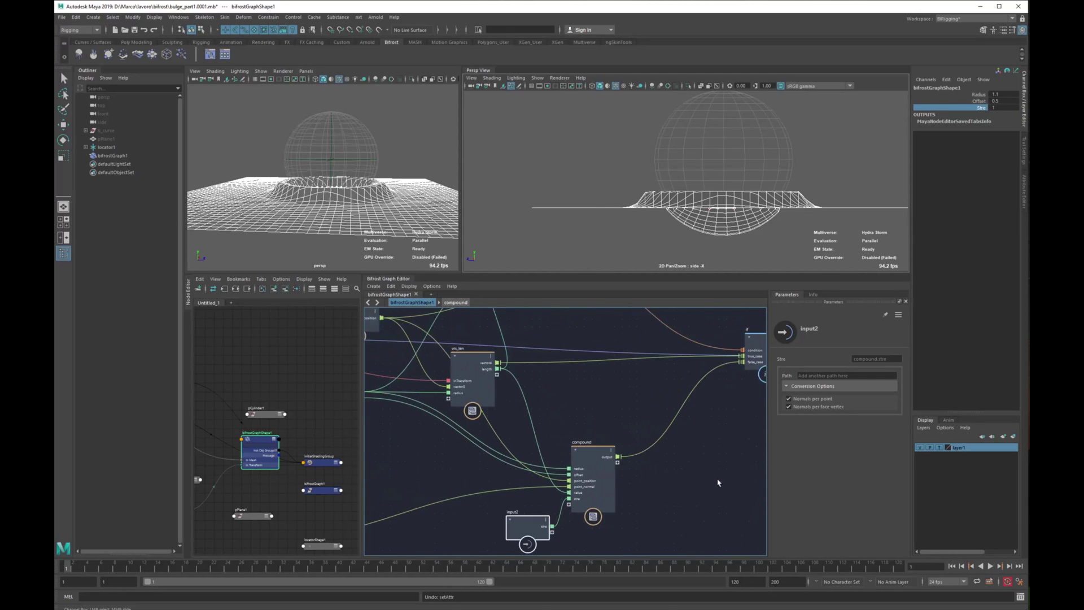
pyautogui.keyDown('alt'); pyautogui.moveTo(717, 482); pyautogui.dragTo(688, 502, button='middle'); pyautogui.keyUp('alt')
pyautogui.doubleClick(572, 480)
pyautogui.scroll(-3, 644, 474)
pyautogui.keyDown('alt'); pyautogui.moveTo(644, 474); pyautogui.dragTo(631, 393, button='middle'); pyautogui.keyUp('alt')
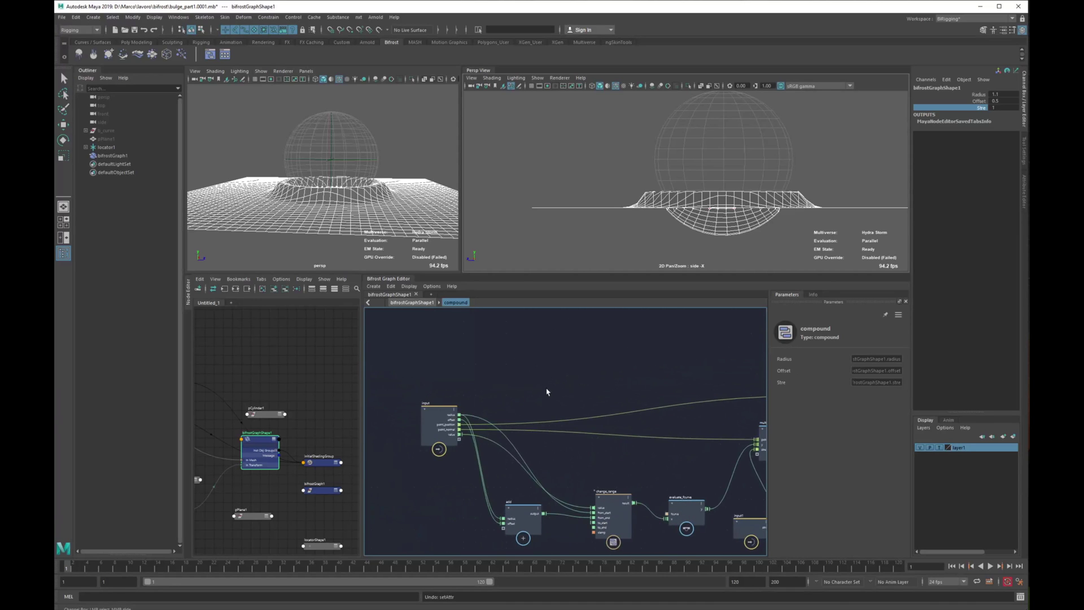
# Rename the value port on the compound's input node to len
pyautogui.scroll(3, 442, 435)
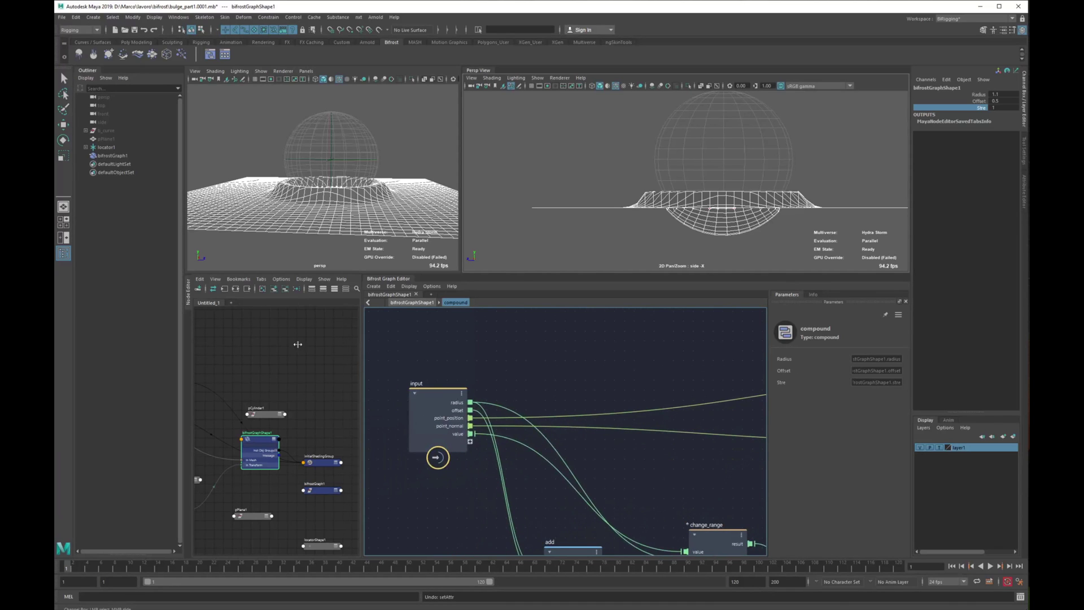
pyautogui.moveTo(297, 344); pyautogui.dragTo(286, 343)
pyautogui.press('Tab')
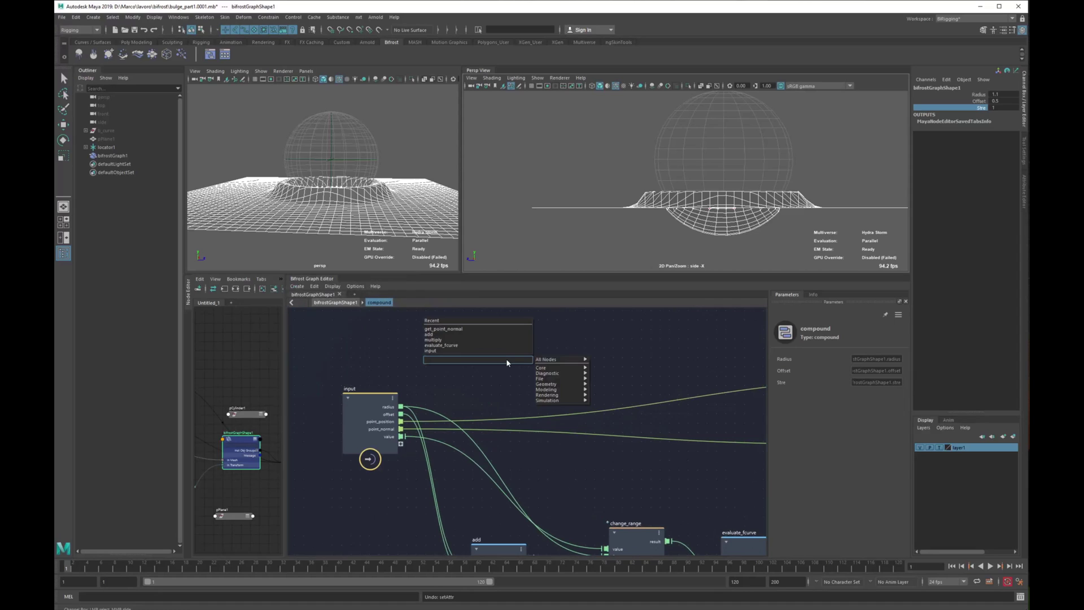
pyautogui.press('Escape')
pyautogui.rightClick(371, 437)
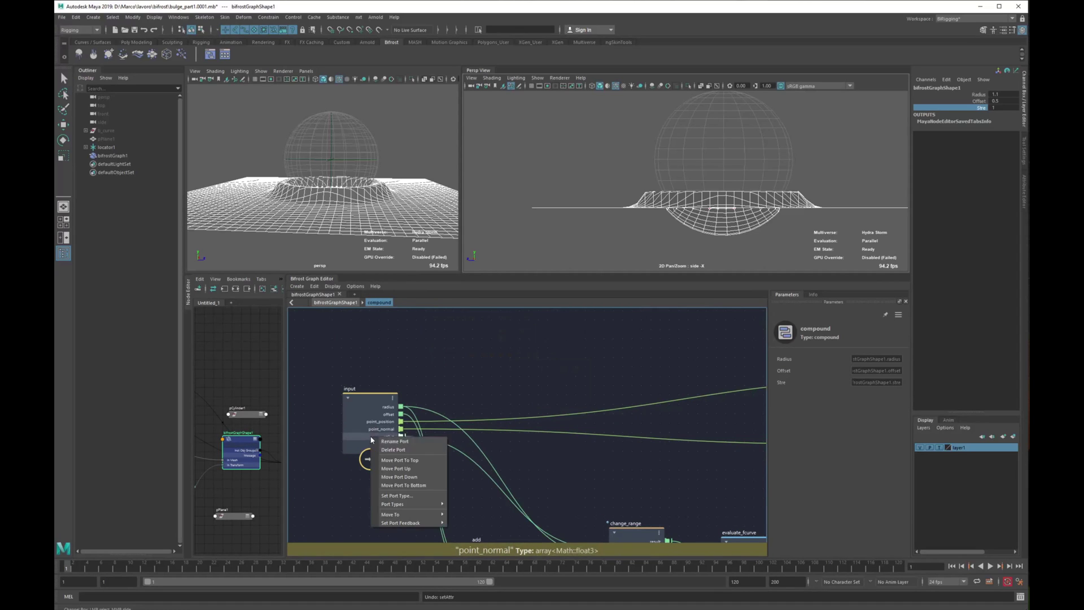
pyautogui.click(394, 441)
pyautogui.write('len')
pyautogui.press('Return')
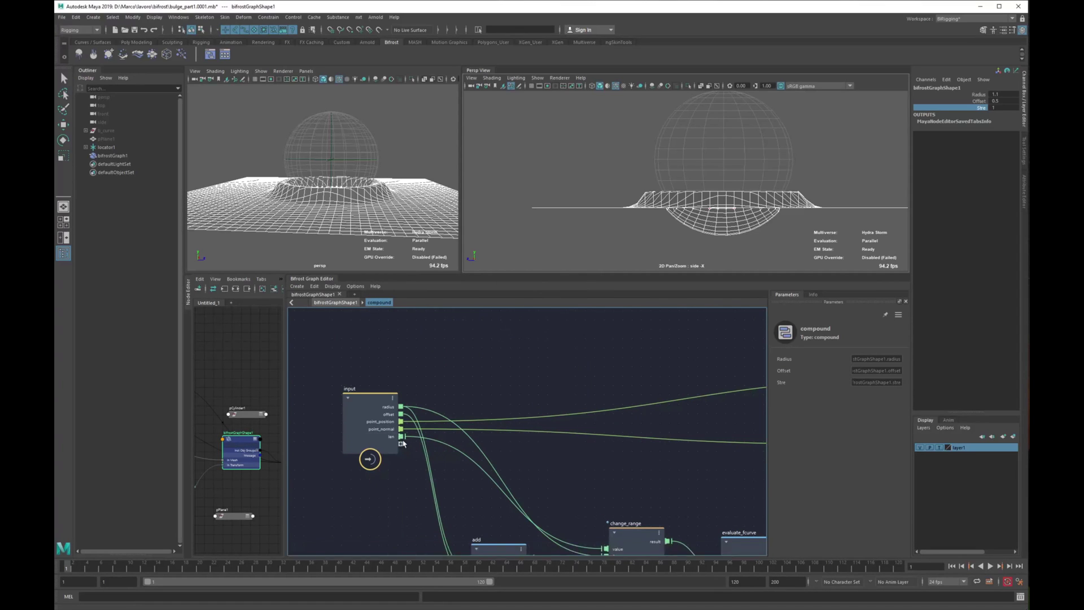
# Check the compound's ports at the bifrostGraphShape1 level, and reopen the compound's internal graph
pyautogui.click(372, 446)
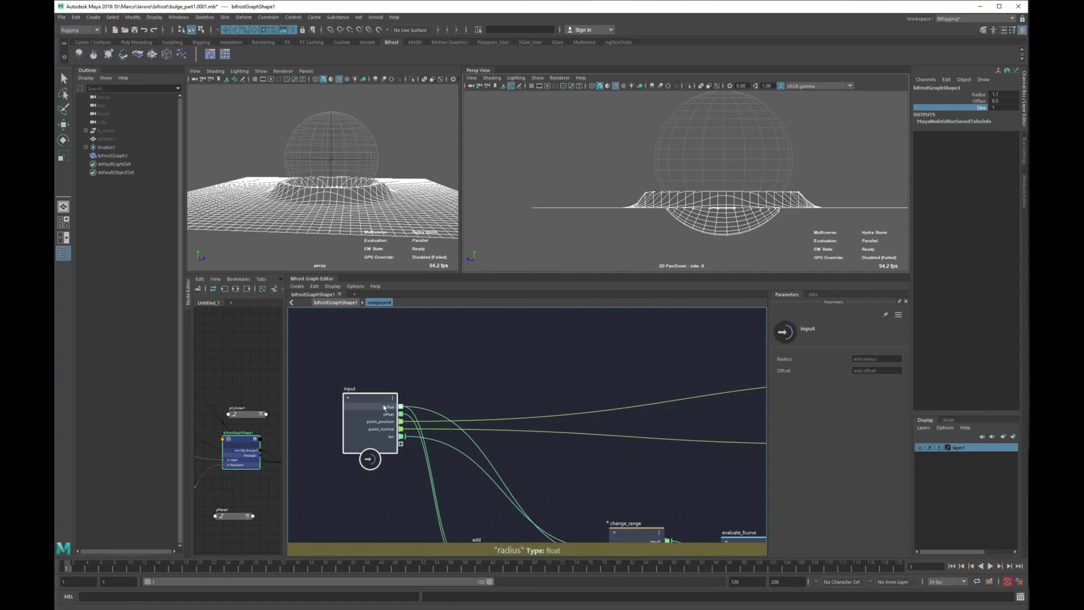
pyautogui.click(337, 303)
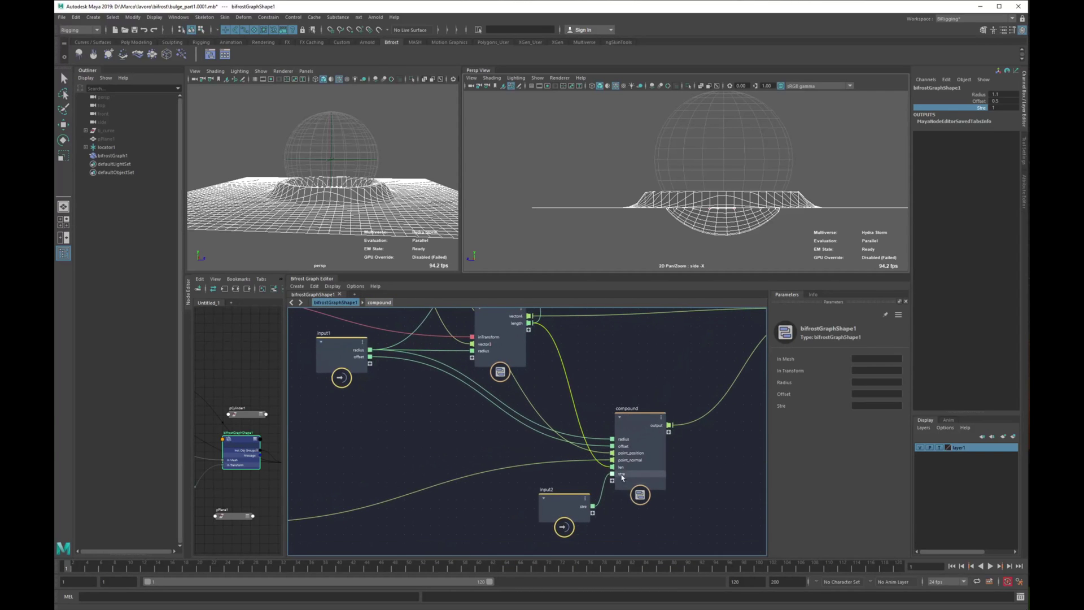
pyautogui.doubleClick(633, 428)
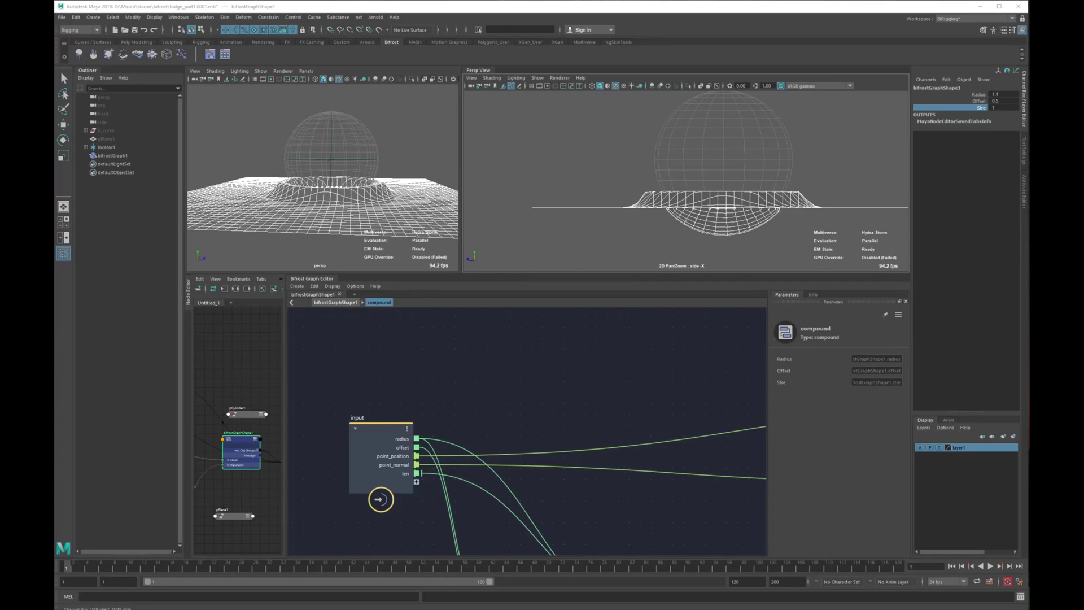
# Add an array_bounds node inside the compound and connect the input's len port to its array port
pyautogui.press('Tab')
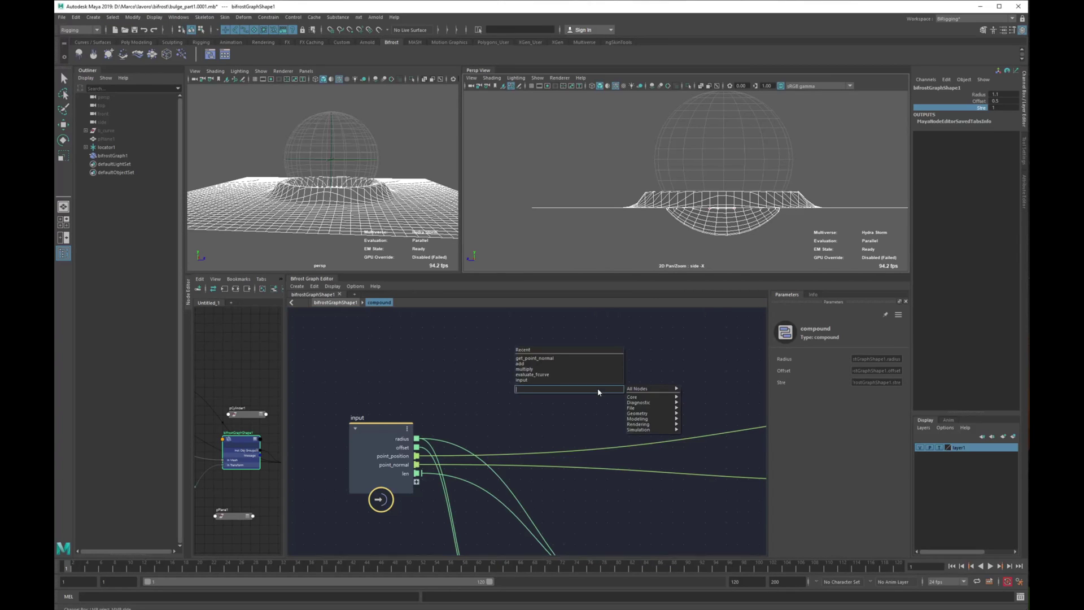
pyautogui.write('array')
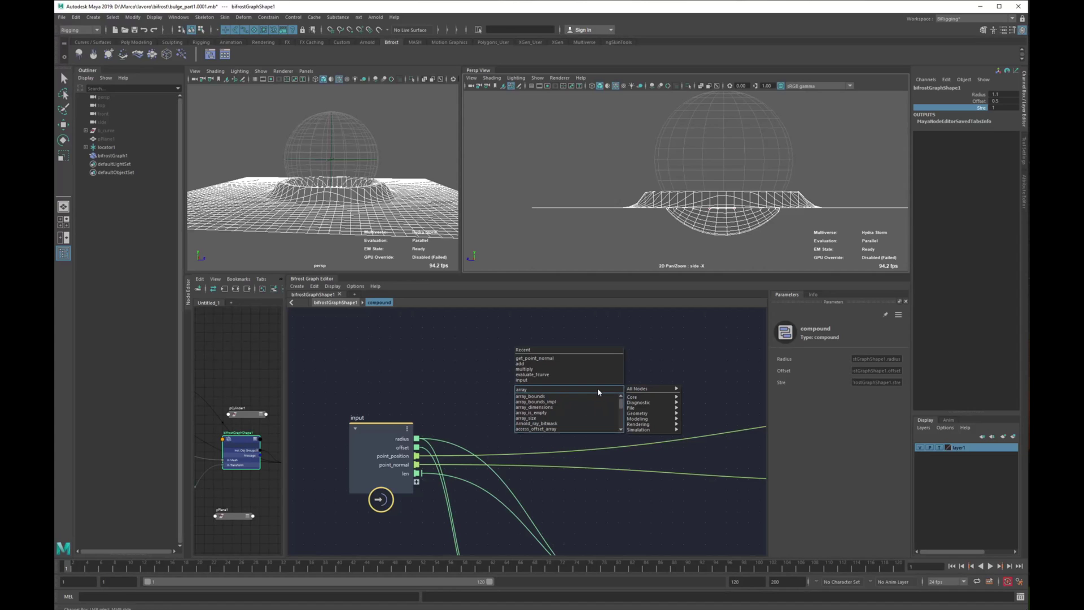
pyautogui.write('_bo')
pyautogui.press('Down')
pyautogui.press('Return')
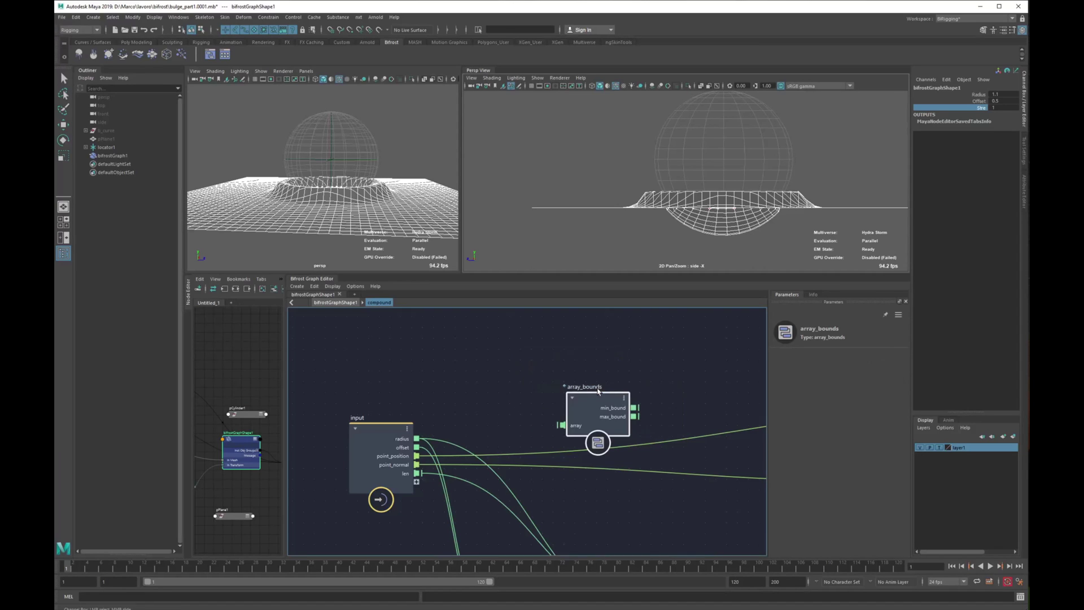
pyautogui.click(437, 451)
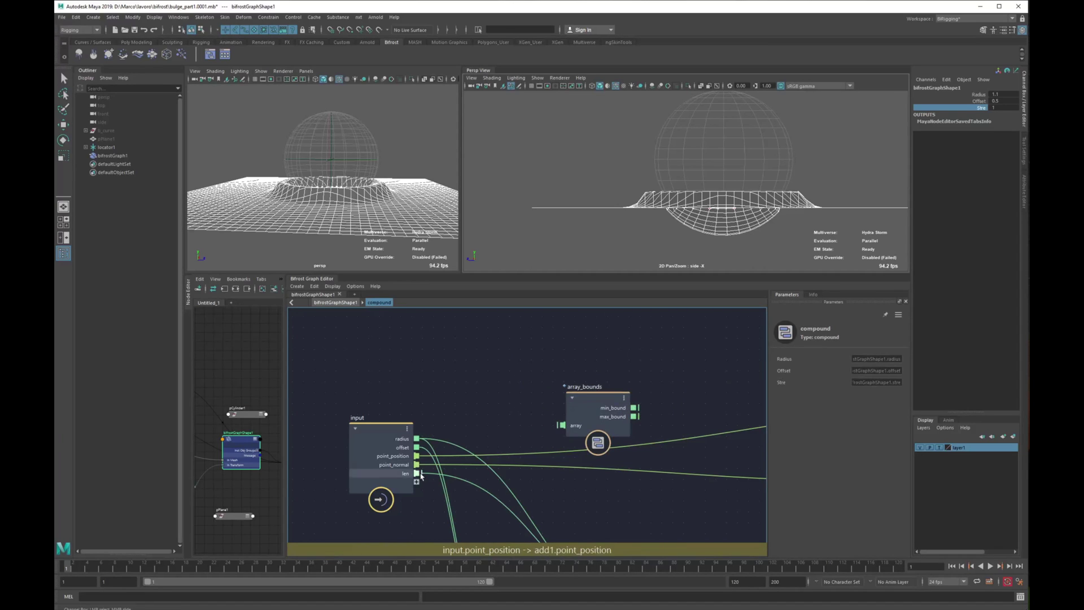
pyautogui.moveTo(420, 474); pyautogui.dragTo(546, 346)
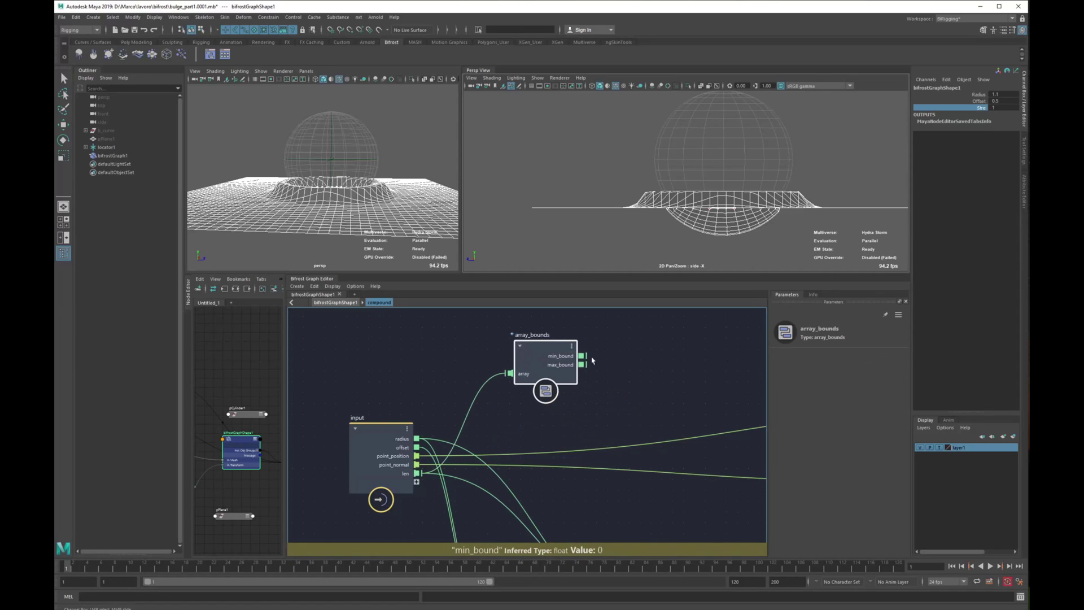
# Add a second change_range node and connect array_bounds' min_bound to its value port
pyautogui.keyDown('alt'); pyautogui.moveTo(663, 350); pyautogui.dragTo(658, 357, button='middle'); pyautogui.keyUp('alt')
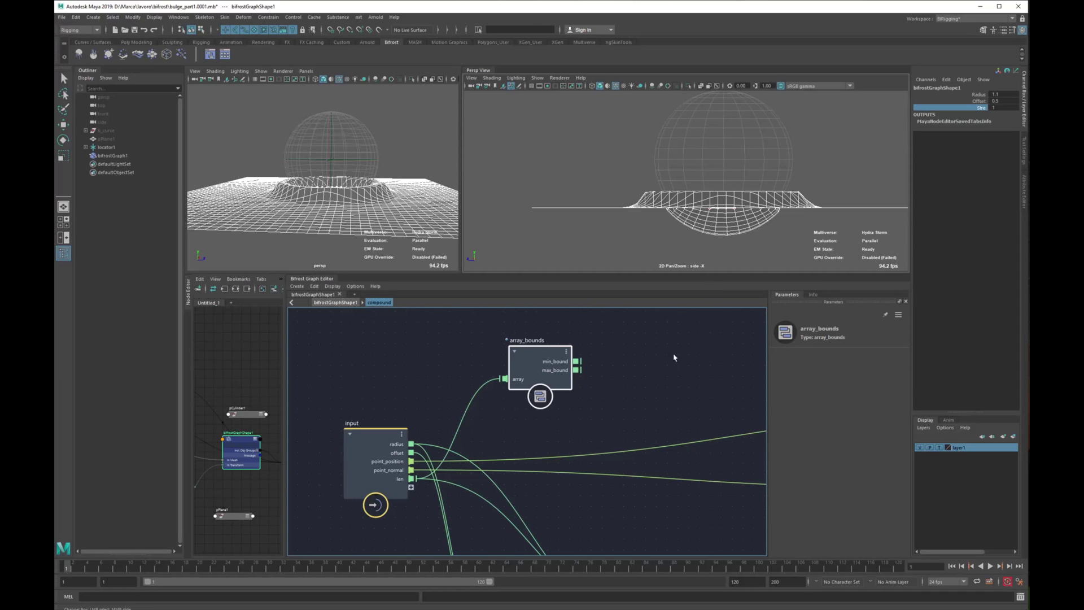
pyautogui.moveTo(674, 357); pyautogui.dragTo(624, 368, button='middle')
pyautogui.press('Tab')
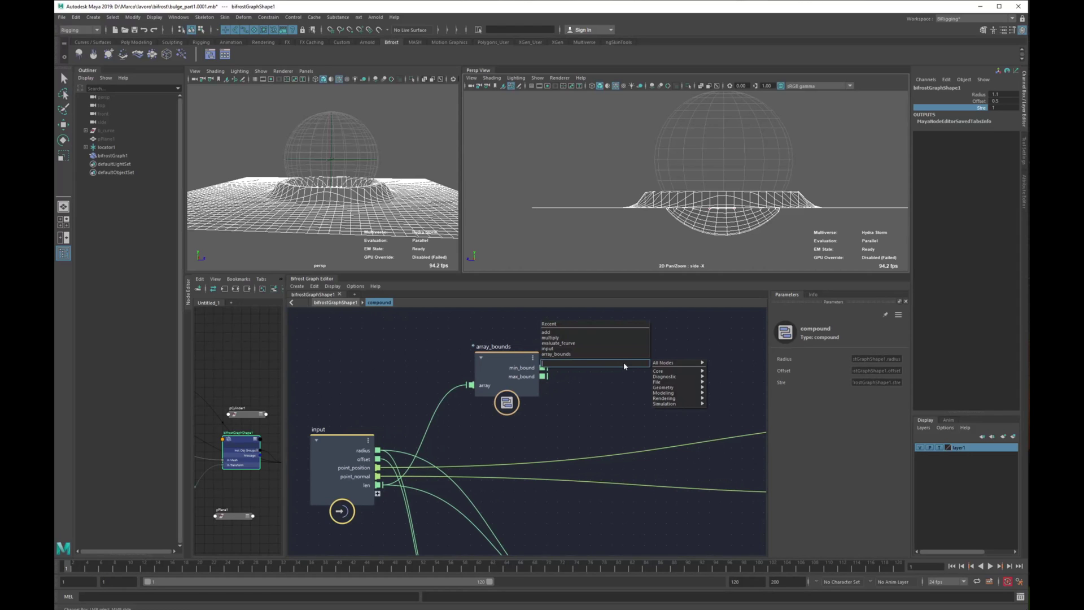
pyautogui.write('cha')
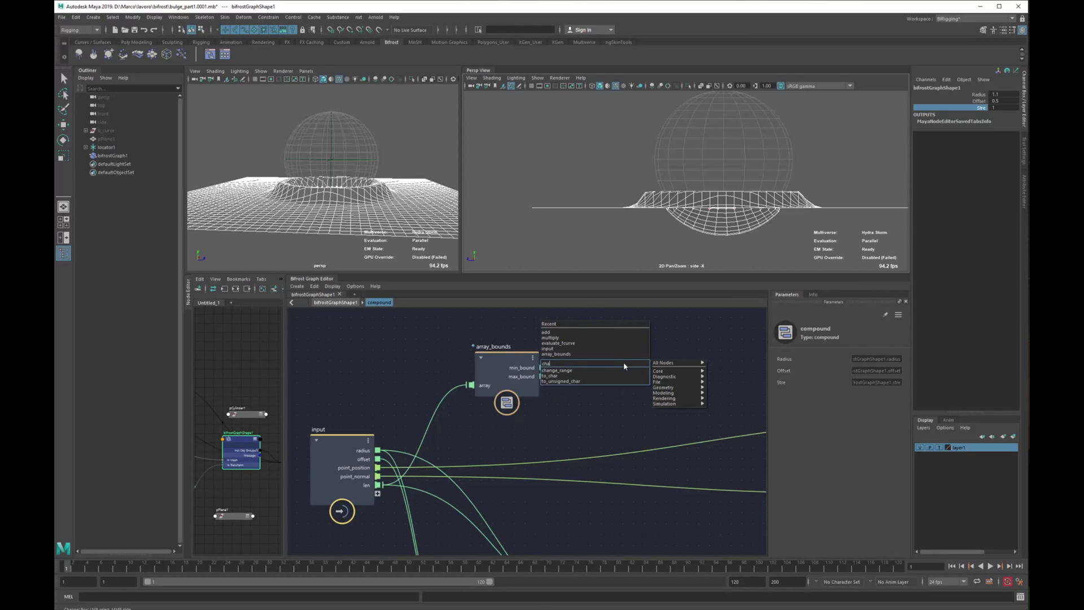
pyautogui.press('Return')
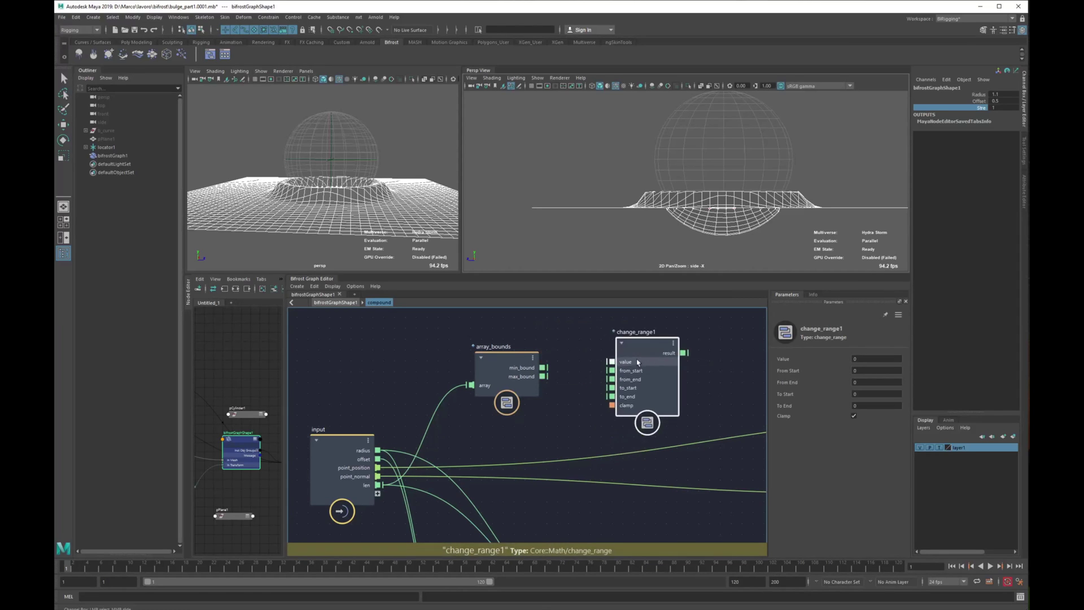
pyautogui.moveTo(609, 363); pyautogui.dragTo(553, 369, button='middle')
pyautogui.moveTo(553, 370); pyautogui.dragTo(488, 375)
pyautogui.moveTo(590, 351); pyautogui.dragTo(592, 340)
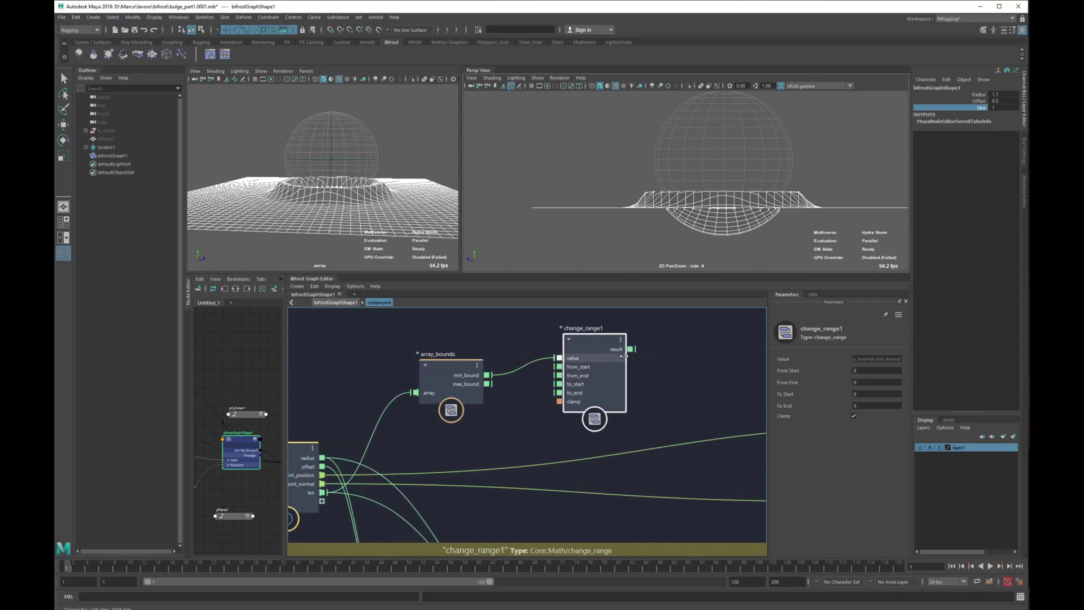
# Set the To Start value of the new change_range node to 1
pyautogui.click(896, 392)
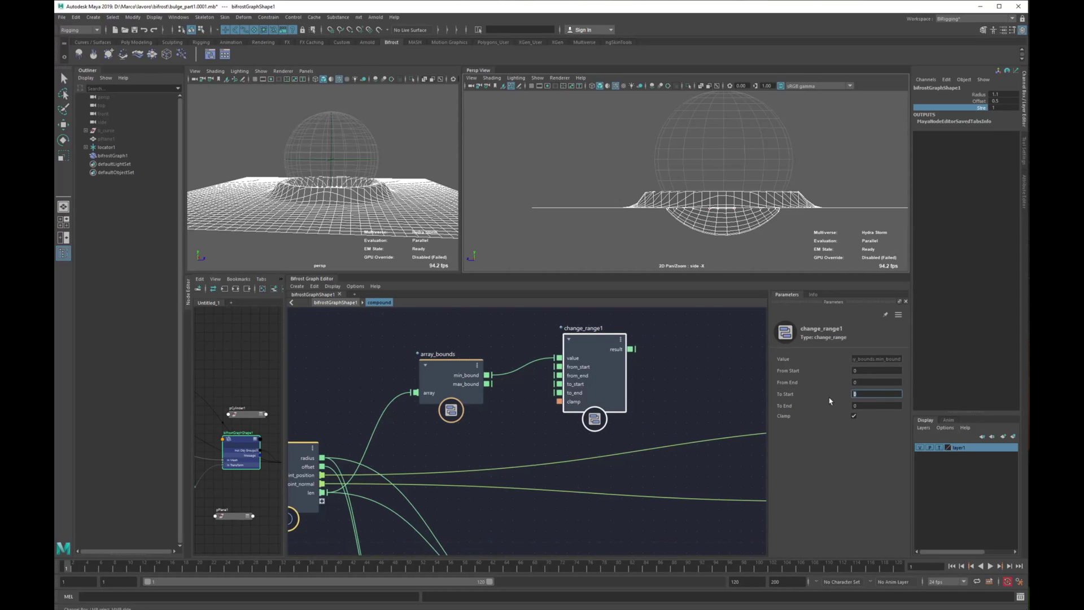
pyautogui.click(674, 405)
pyautogui.moveTo(674, 405); pyautogui.dragTo(725, 394, button='middle')
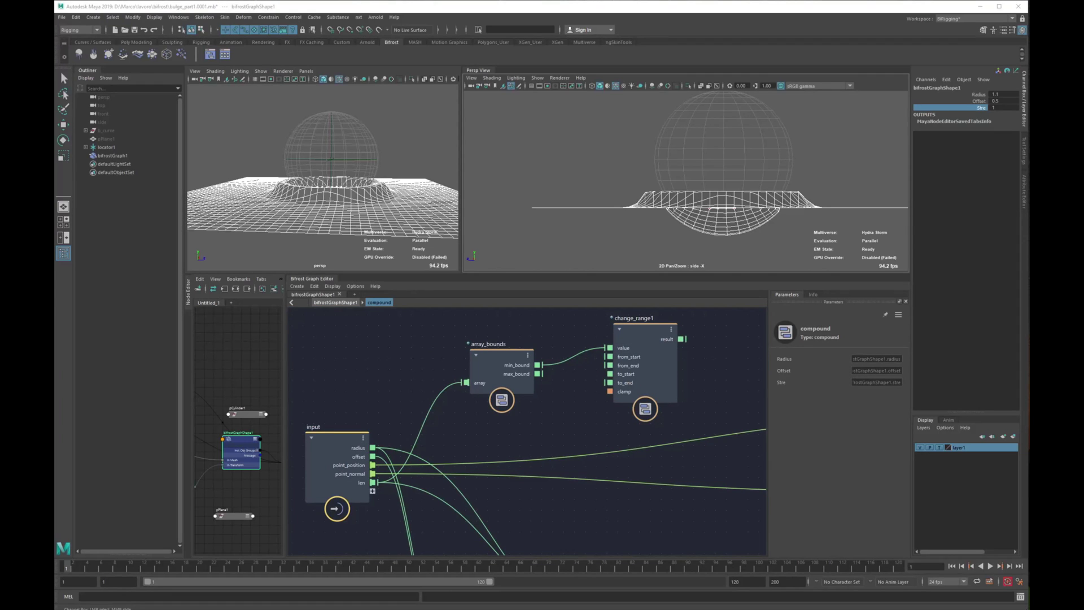
# Connect the input's radius to from_end on change_range1, and move array_bounds clear of the connection wire
pyautogui.moveTo(560, 369); pyautogui.dragTo(614, 355, button='middle')
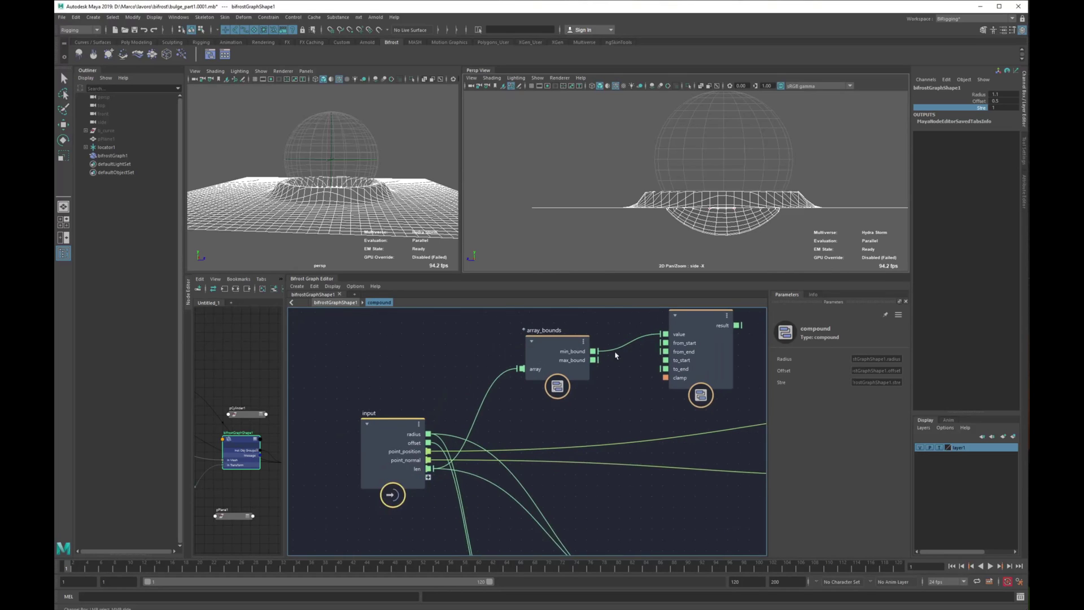
pyautogui.scroll(1, 614, 356)
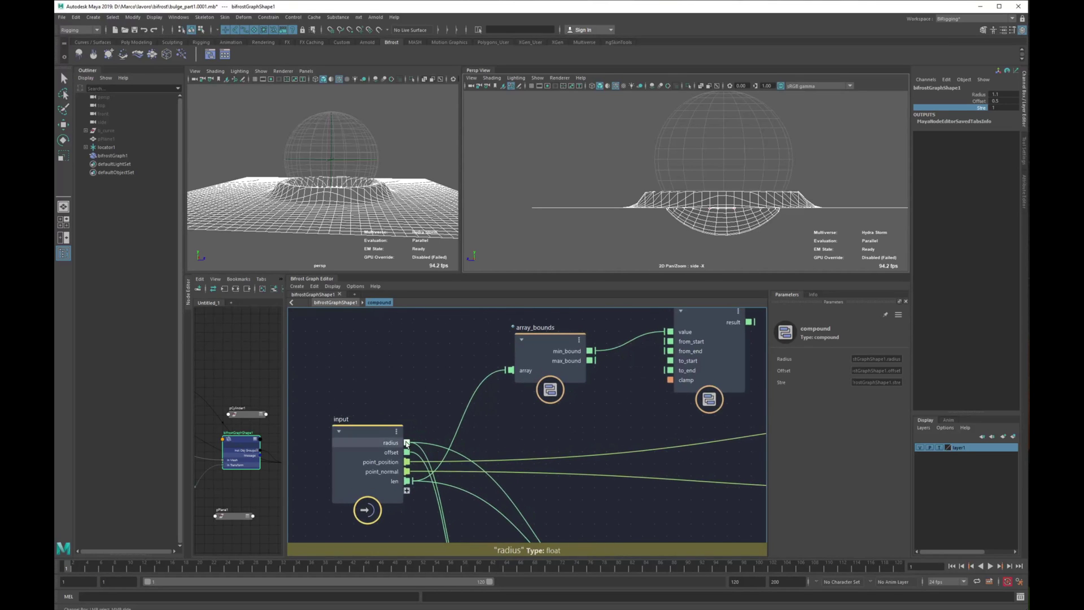
pyautogui.moveTo(406, 442); pyautogui.dragTo(666, 351)
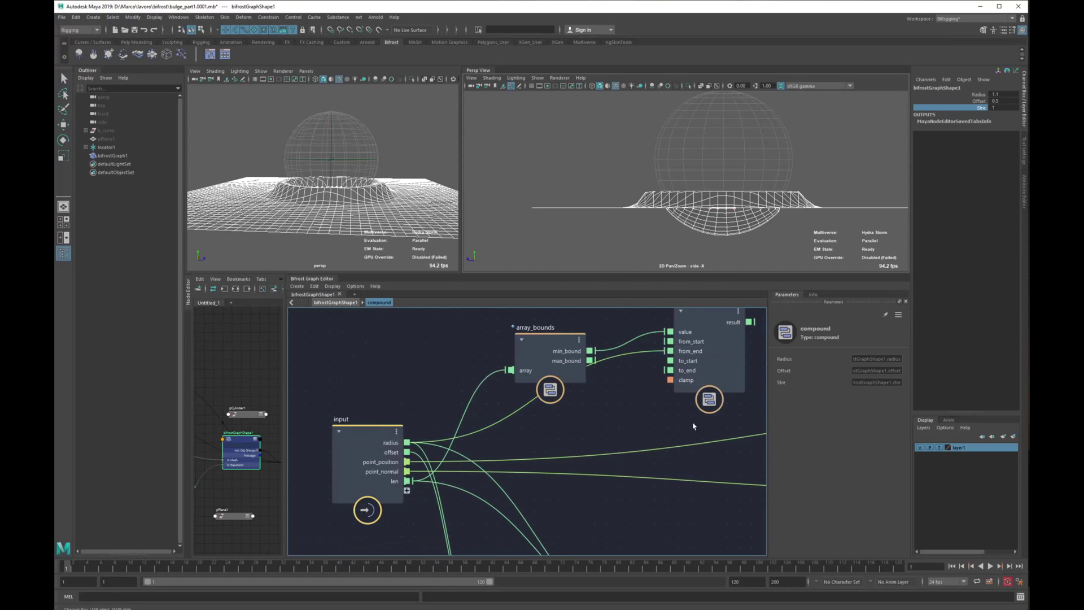
pyautogui.moveTo(699, 425); pyautogui.dragTo(588, 457, button='middle')
pyautogui.click(630, 347)
pyautogui.moveTo(744, 408); pyautogui.dragTo(709, 388, button='middle')
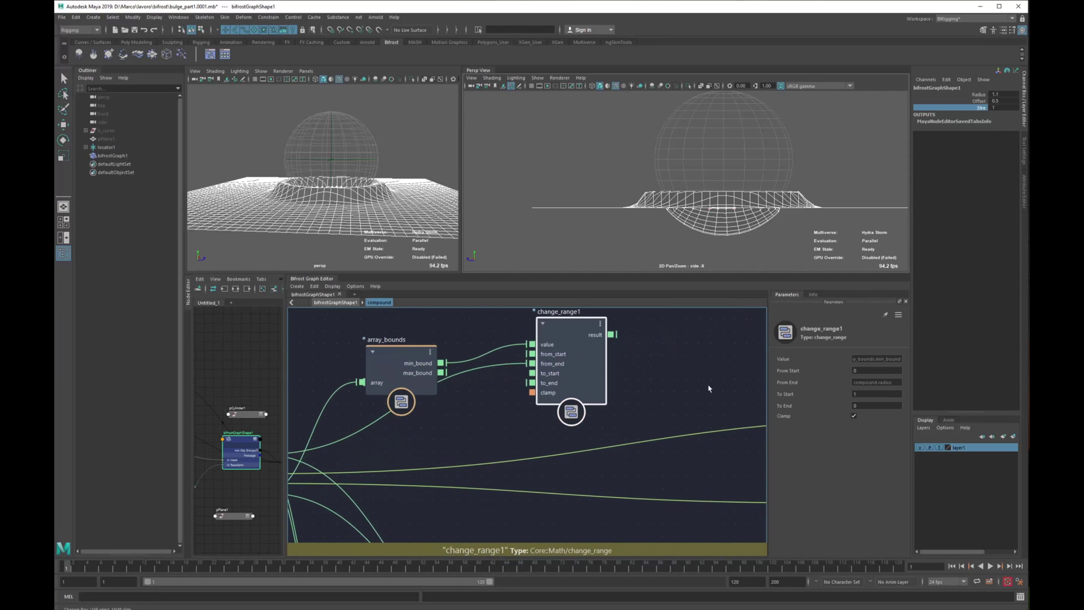
pyautogui.moveTo(596, 373); pyautogui.dragTo(623, 401, button='middle')
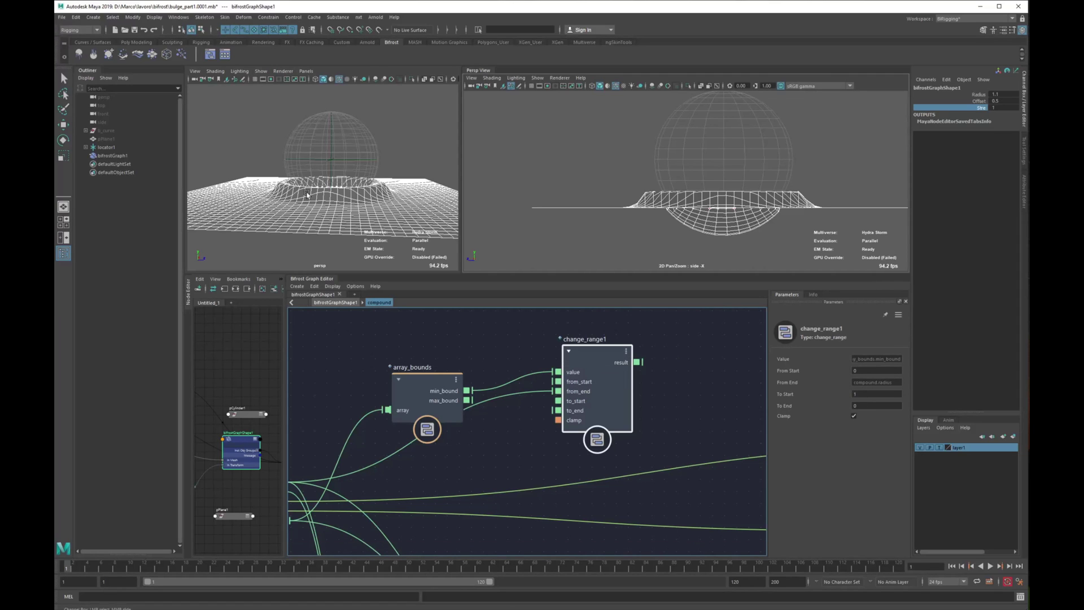
pyautogui.moveTo(434, 388); pyautogui.dragTo(416, 355)
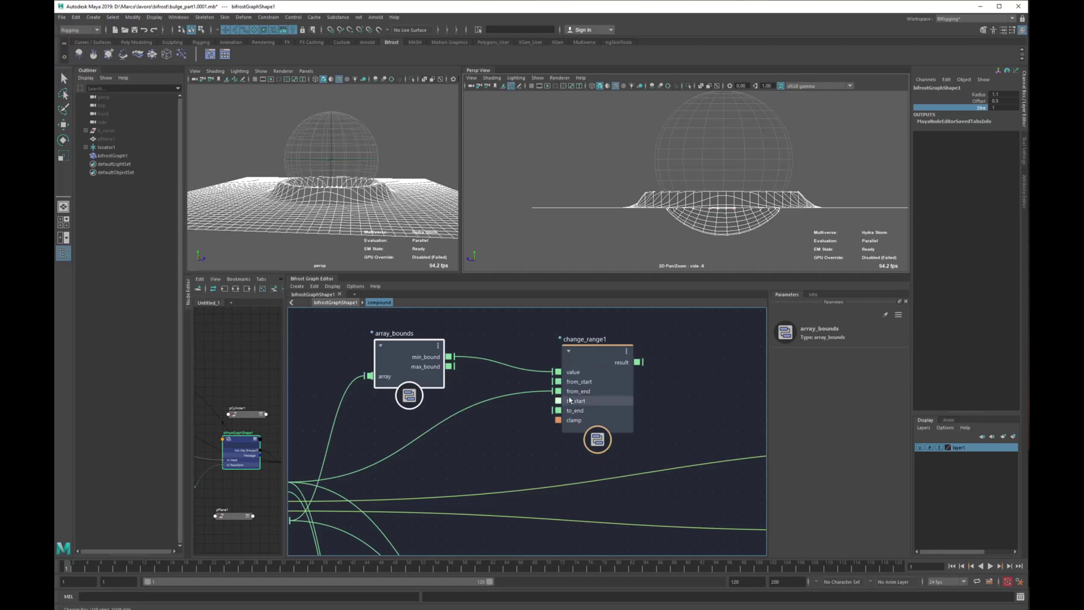
# Connect the result of change_range1 to a new port on the multiply node
pyautogui.scroll(-2, 495, 401)
pyautogui.keyDown('alt'); pyautogui.moveTo(590, 431); pyautogui.dragTo(542, 403, button='middle'); pyautogui.keyUp('alt')
pyautogui.moveTo(487, 337); pyautogui.dragTo(647, 473)
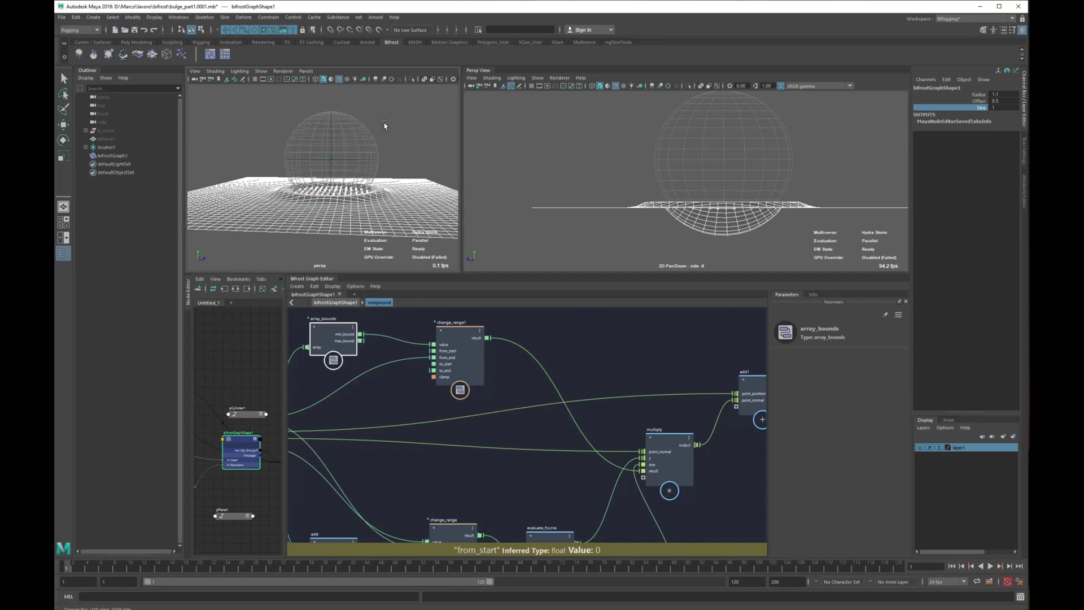
# Reposition the sphere's locator over the plane and scale it up, stretching it most along Z
pyautogui.press('w')
pyautogui.click(355, 124)
pyautogui.moveTo(331, 118); pyautogui.dragTo(288, 133)
pyautogui.keyDown('alt'); pyautogui.moveTo(310, 197); pyautogui.dragTo(396, 184); pyautogui.keyUp('alt')
pyautogui.press('r')
pyautogui.scroll(-2, 390, 198)
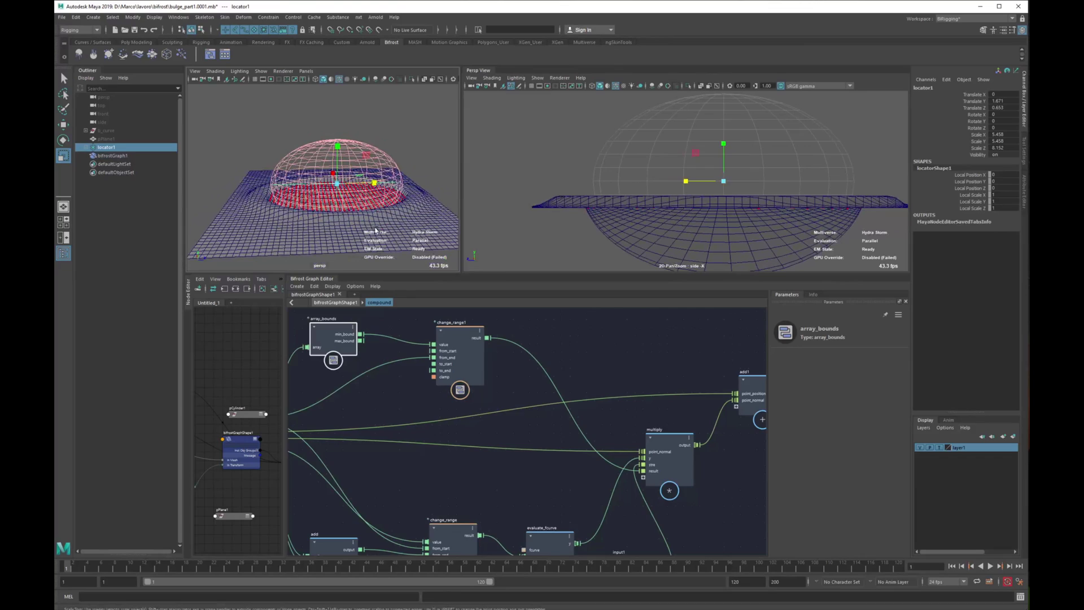
# Set bifrostGraphShape1's Stre attribute to 2
pyautogui.keyDown('alt'); pyautogui.moveTo(426, 372); pyautogui.dragTo(422, 313, button='right'); pyautogui.keyUp('alt')
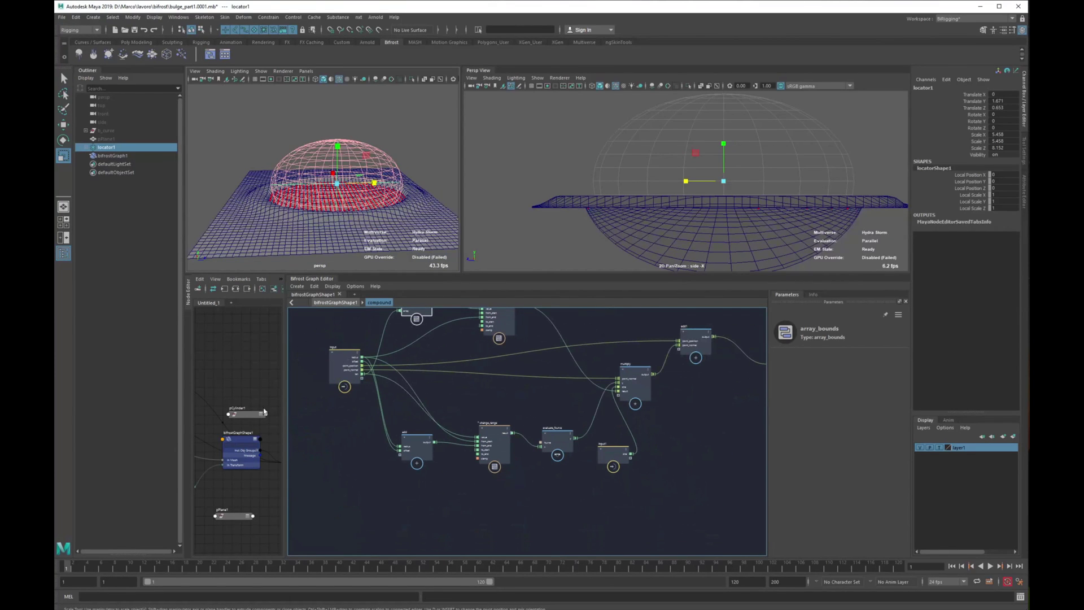
pyautogui.click(249, 440)
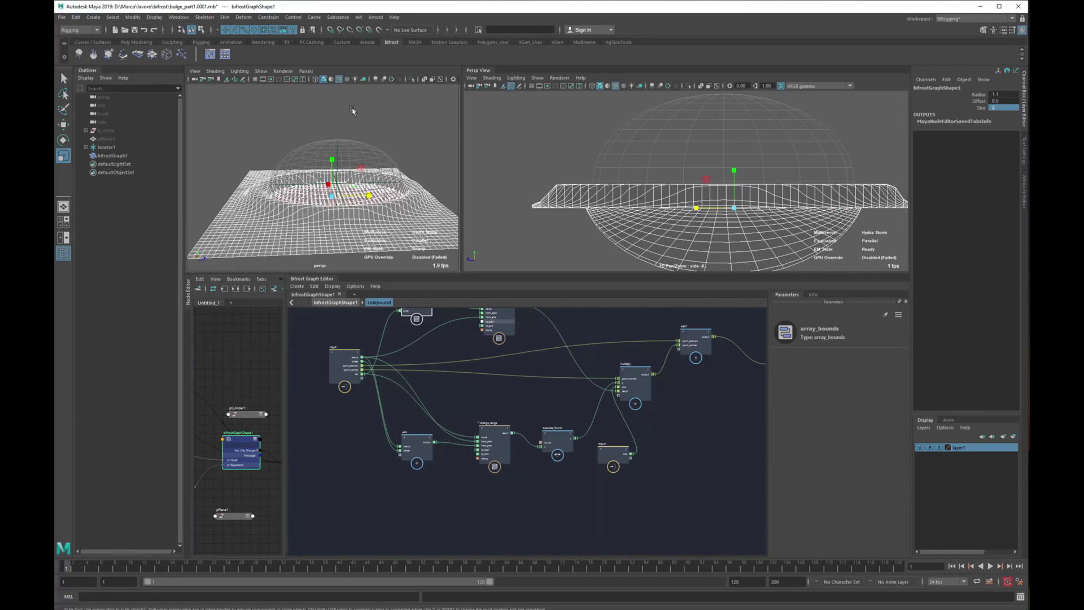
# Rotate the sphere's locator freely and raise it above the plane
pyautogui.click(348, 133)
pyautogui.click(363, 149)
pyautogui.press('e')
pyautogui.moveTo(359, 184); pyautogui.dragTo(360, 70)
pyautogui.press('w')
pyautogui.scroll(5, 359, 114)
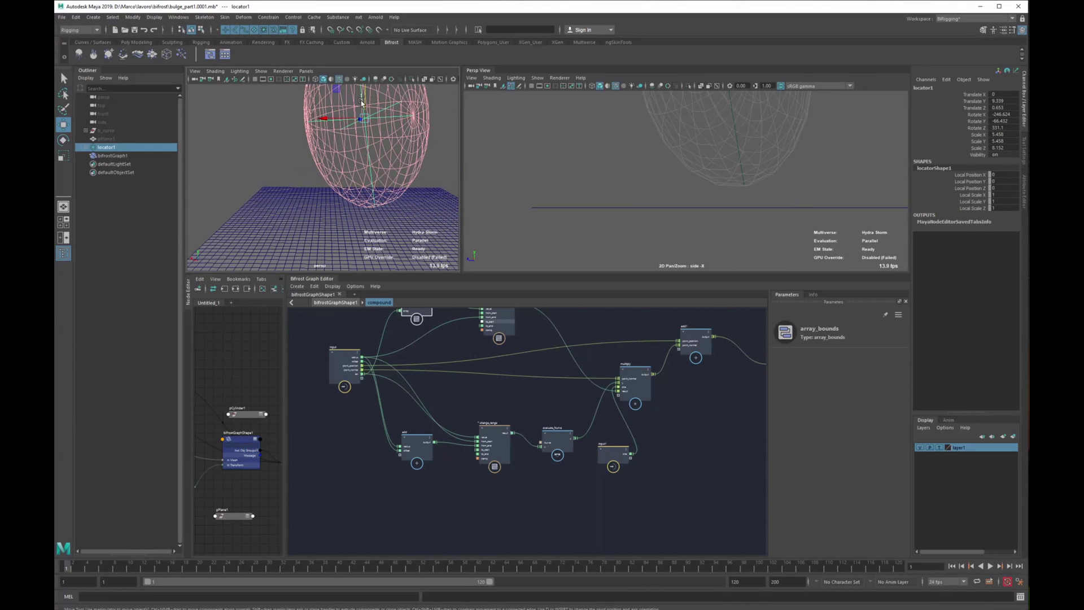
# Lower the locator gradually into the plane to a Translate Y of about 2.427, testing the bulge
pyautogui.scroll(-2, 361, 103)
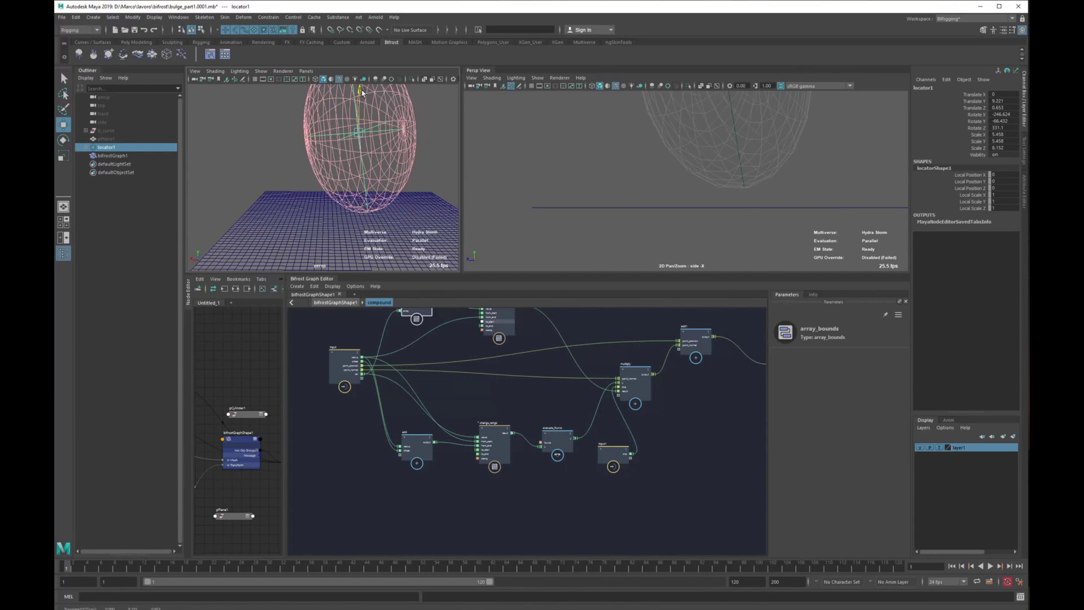
pyautogui.moveTo(361, 92); pyautogui.dragTo(360, 98)
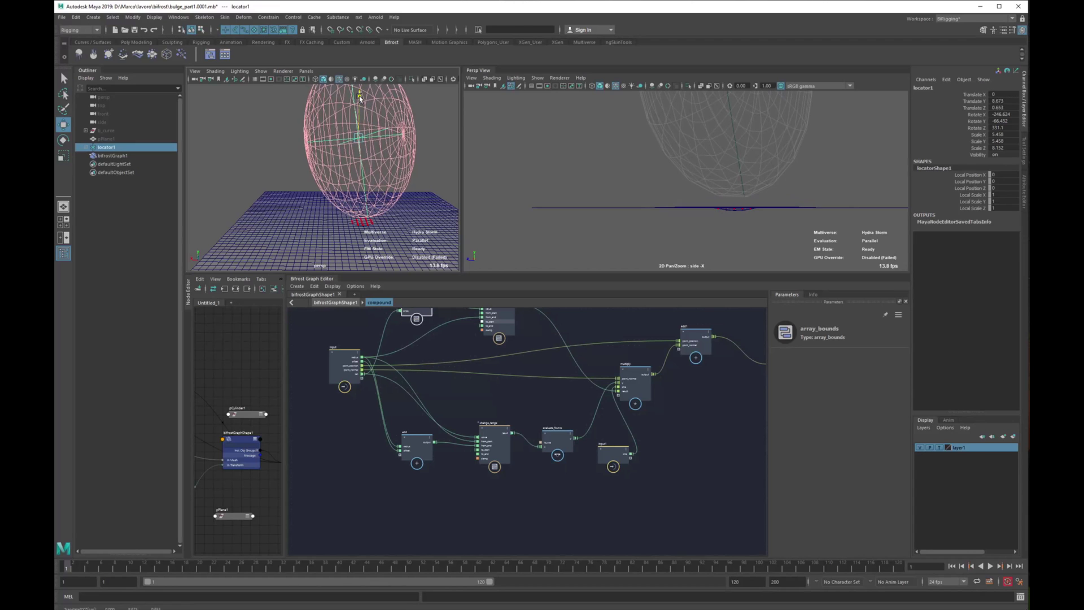
pyautogui.keyDown('alt'); pyautogui.moveTo(705, 230); pyautogui.dragTo(730, 225, button='right'); pyautogui.keyUp('alt')
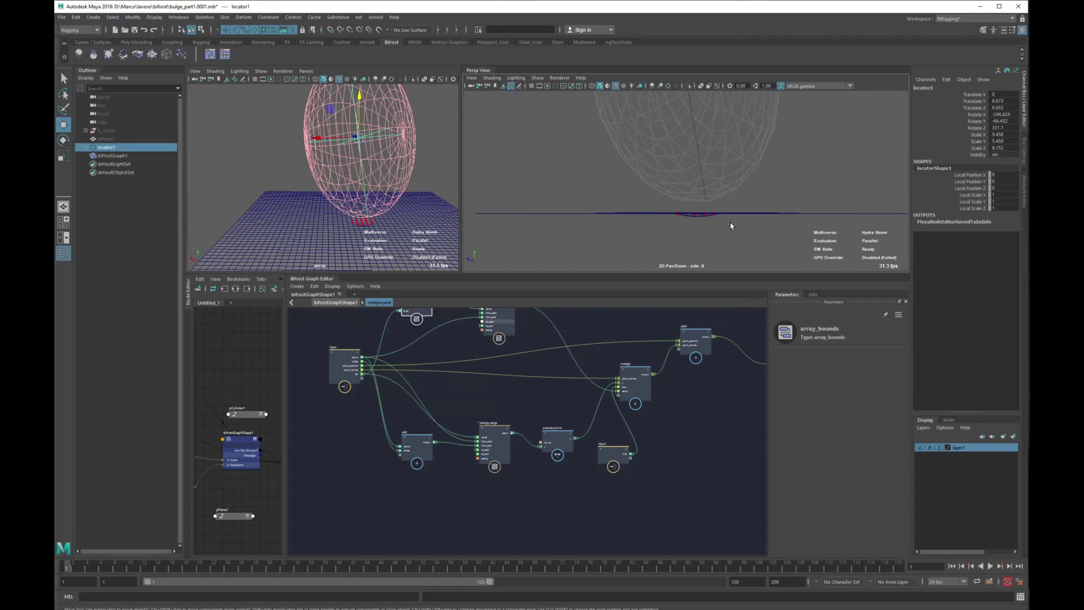
pyautogui.keyDown('alt'); pyautogui.moveTo(731, 226); pyautogui.dragTo(680, 198, button='middle'); pyautogui.keyUp('alt')
pyautogui.moveTo(360, 99); pyautogui.dragTo(348, 182)
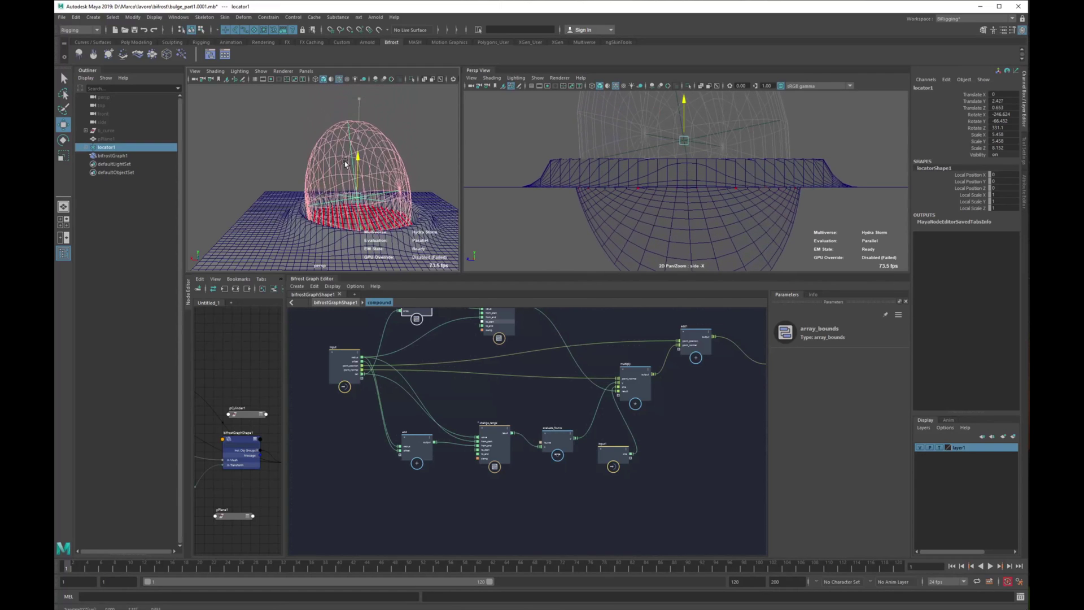
# Try moving the locator again from its lowered position, and undo the move
pyautogui.keyDown('alt'); pyautogui.moveTo(397, 200); pyautogui.dragTo(353, 189, button='right'); pyautogui.keyUp('alt')
pyautogui.moveTo(341, 188)
pyautogui.mouseDown()
pyautogui.moveTo(345, 198)
pyautogui.moveTo(352, 172)
pyautogui.mouseUp()
pyautogui.hotkey('ctrl', 'z')
pyautogui.keyDown('alt'); pyautogui.moveTo(377, 198); pyautogui.dragTo(343, 181, button='right'); pyautogui.keyUp('alt')
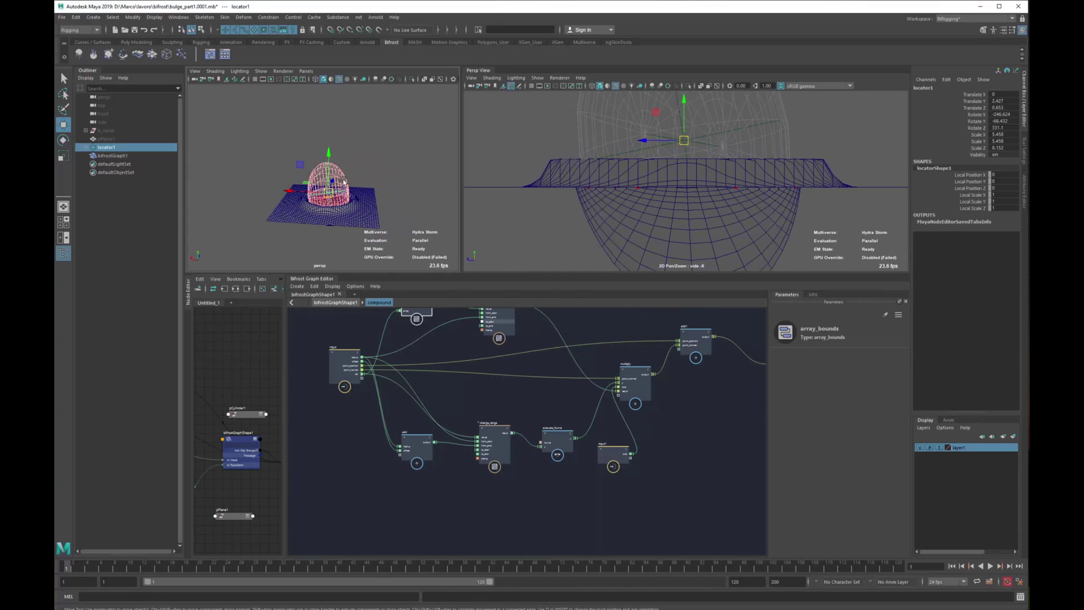